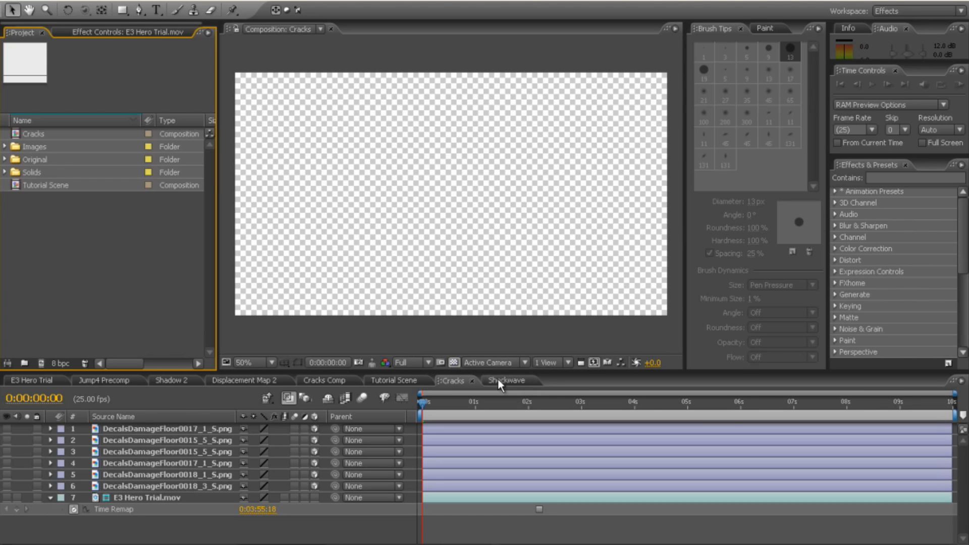
Step: Turn on the E3 Hero Trial footage layer in the Cracks comp, preview it, and return to the start
{"action": "left_click", "coordinate": [451, 381]}
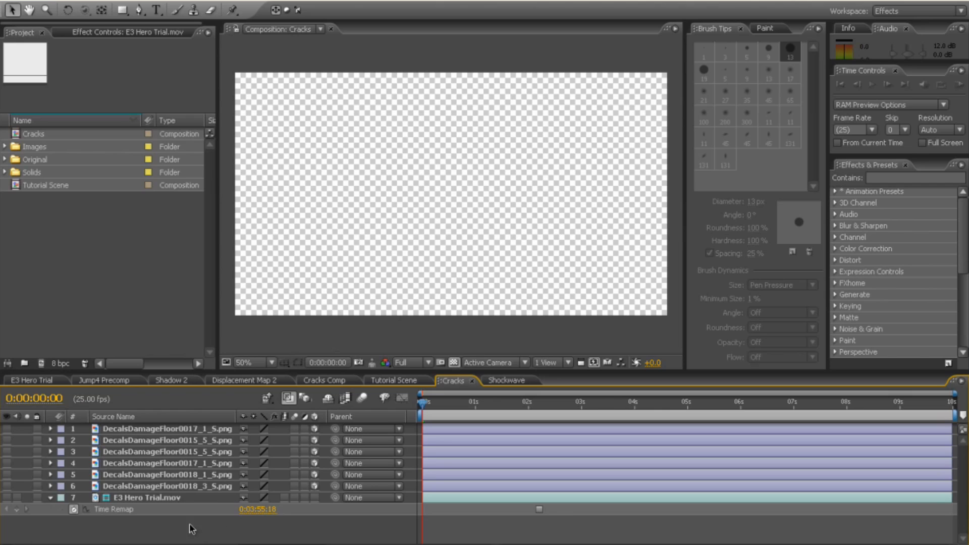
{"action": "left_click", "coordinate": [140, 498]}
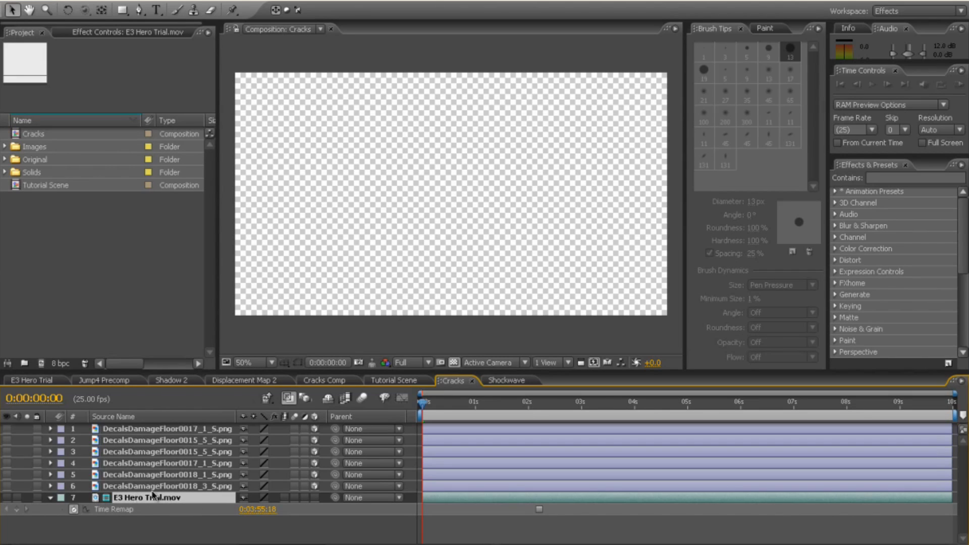
{"action": "left_click", "coordinate": [7, 497]}
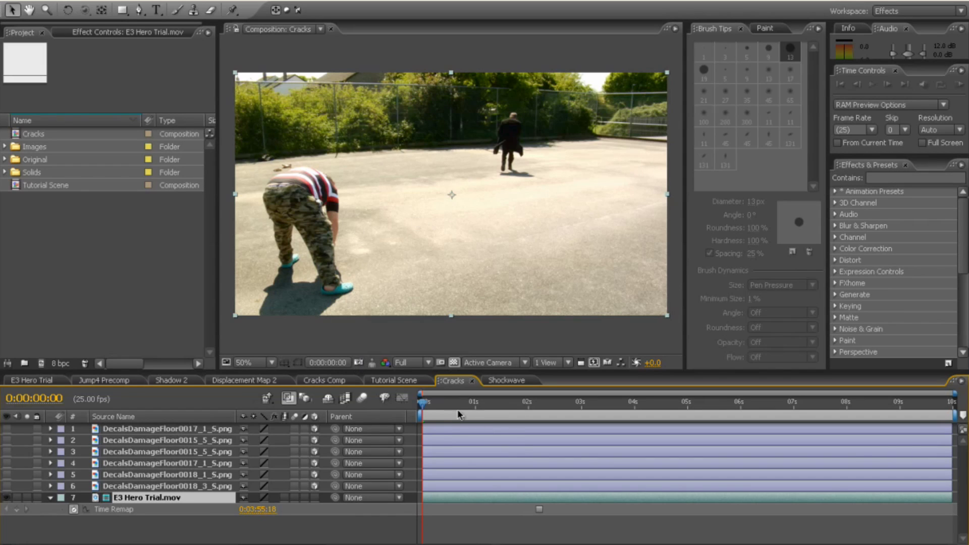
{"action": "left_click_drag", "start_coordinate": [428, 402], "coordinate": [583, 434]}
{"action": "key", "text": "Home"}
{"action": "right_click", "coordinate": [150, 501]}
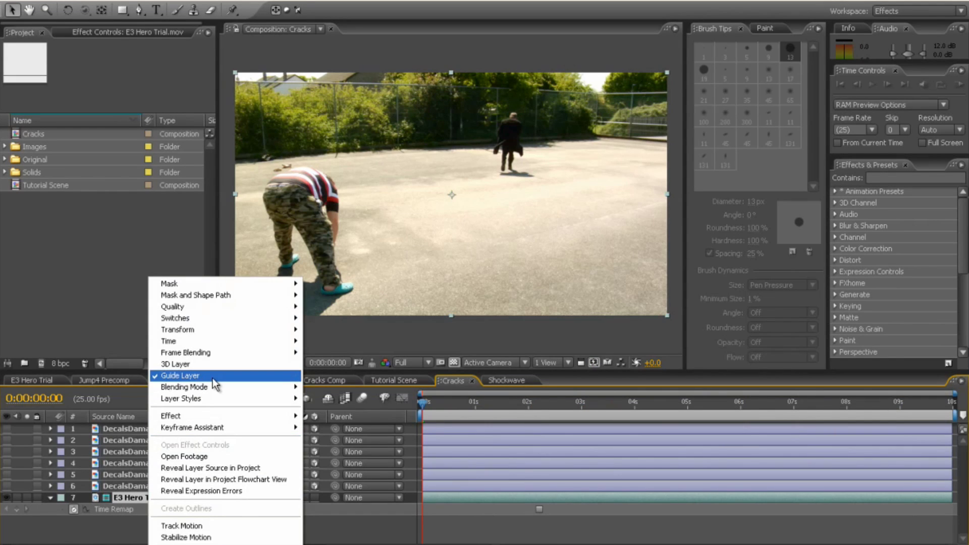
{"action": "left_click", "coordinate": [96, 540]}
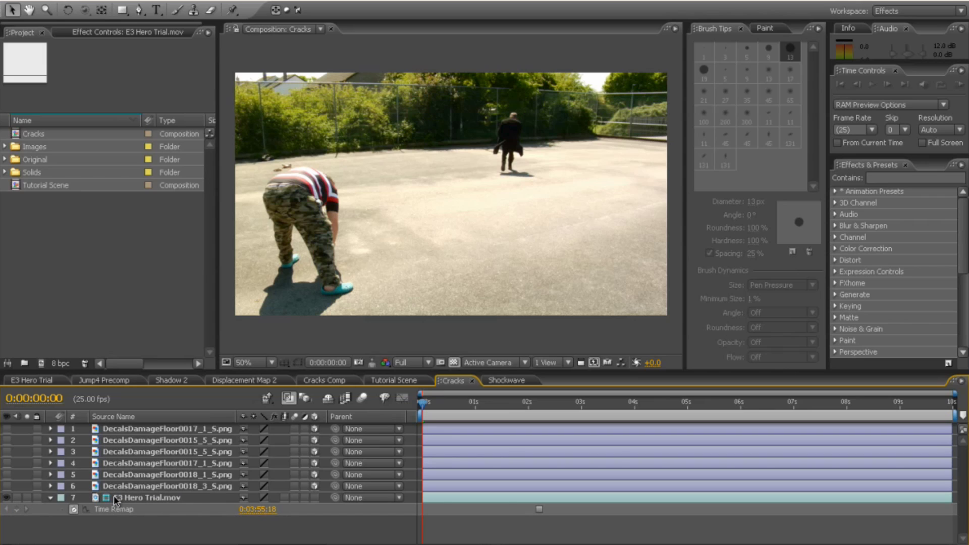
Step: Select each of the six crack decal layers in turn
{"action": "left_click", "coordinate": [152, 486]}
{"action": "left_click", "coordinate": [157, 475]}
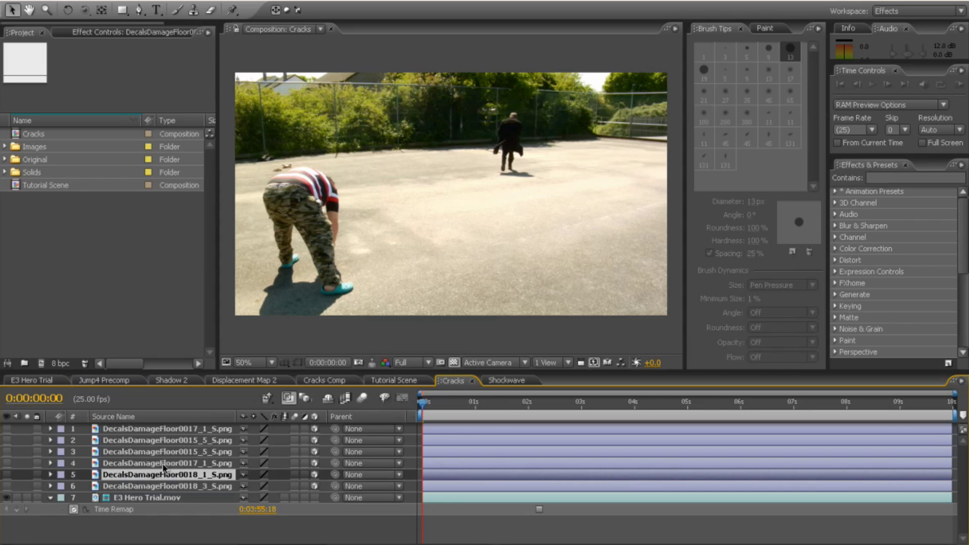
{"action": "left_click", "coordinate": [162, 463]}
{"action": "left_click", "coordinate": [168, 452]}
{"action": "left_click", "coordinate": [171, 440]}
{"action": "left_click", "coordinate": [172, 429]}
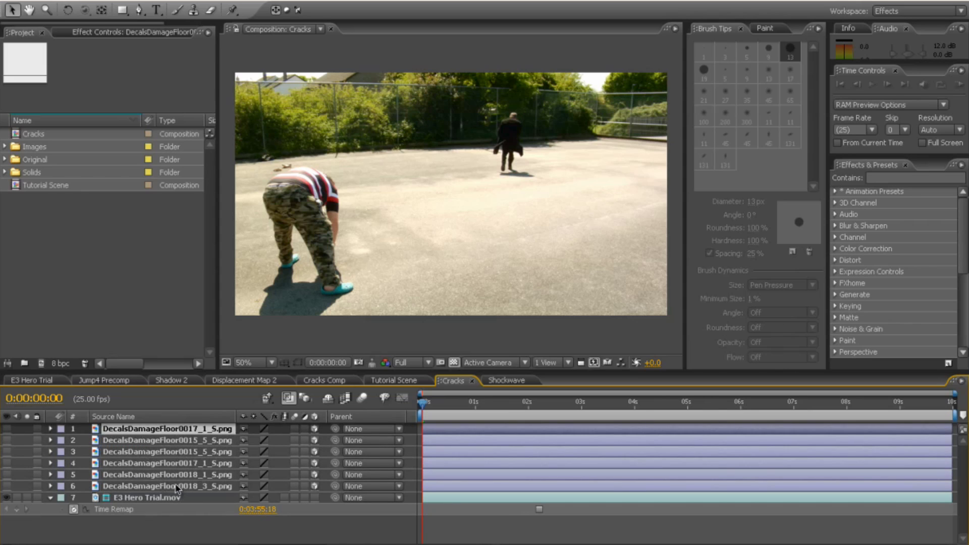
Step: View each DecalsDamageFloor crack image alone, ending on DecalsDamageFloor0018_3_S.png
{"action": "double_click", "coordinate": [176, 485]}
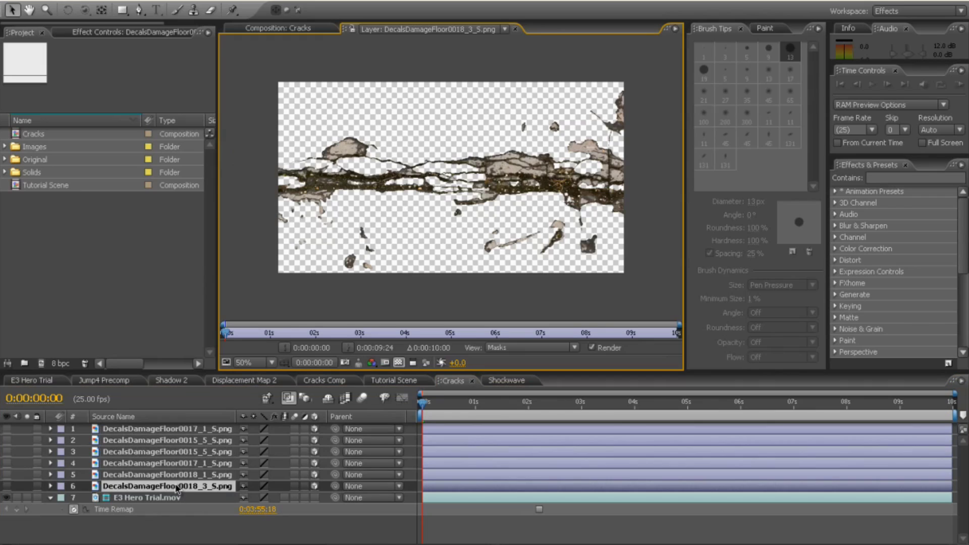
{"action": "double_click", "coordinate": [139, 475]}
{"action": "double_click", "coordinate": [194, 462]}
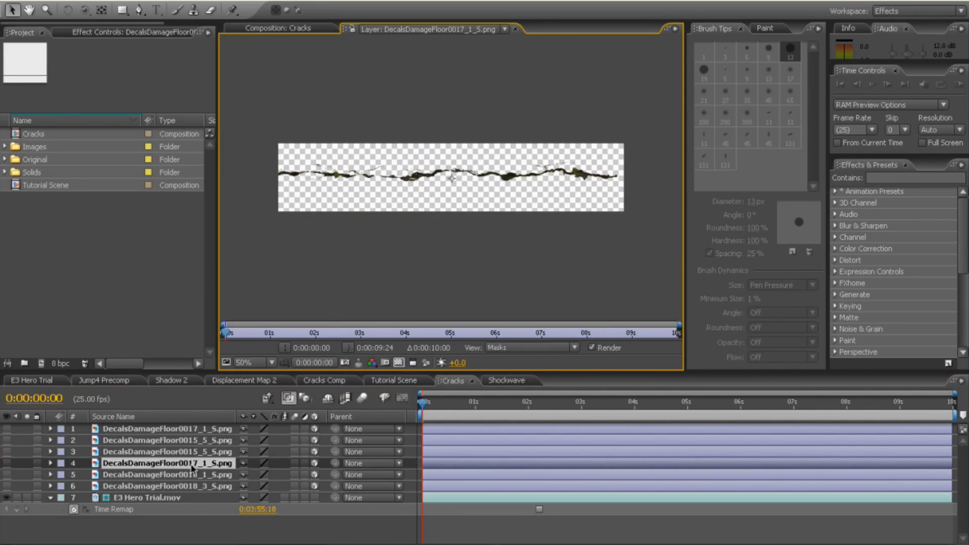
{"action": "double_click", "coordinate": [192, 453]}
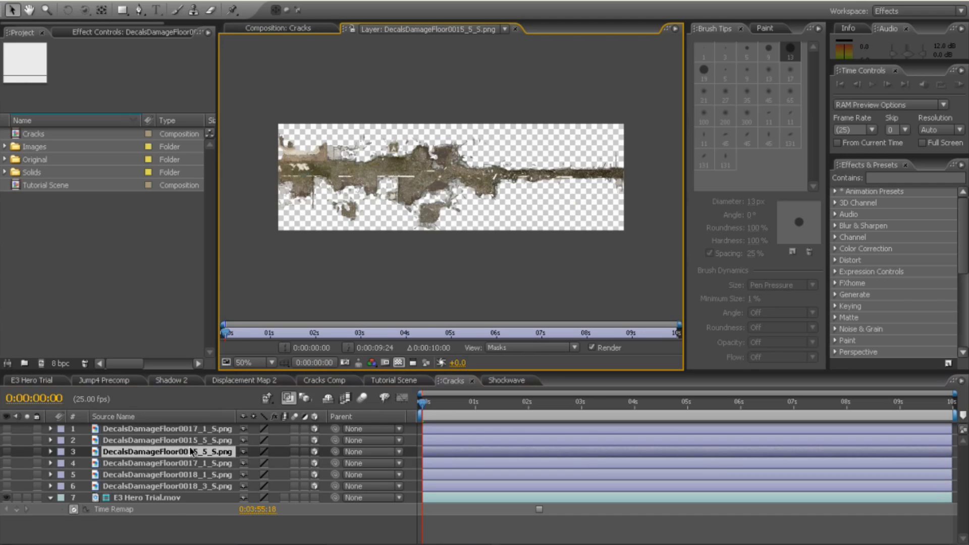
{"action": "double_click", "coordinate": [191, 442]}
{"action": "double_click", "coordinate": [190, 431]}
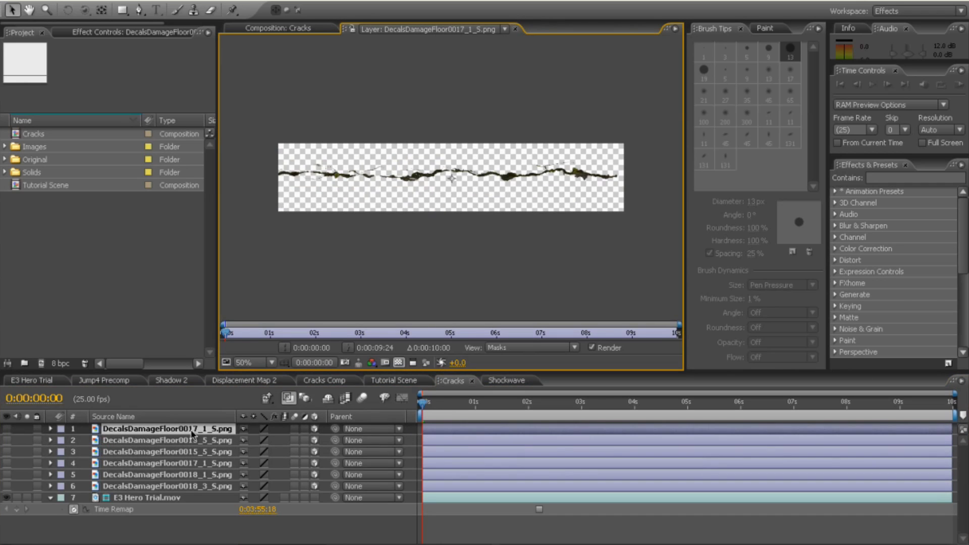
{"action": "double_click", "coordinate": [189, 487]}
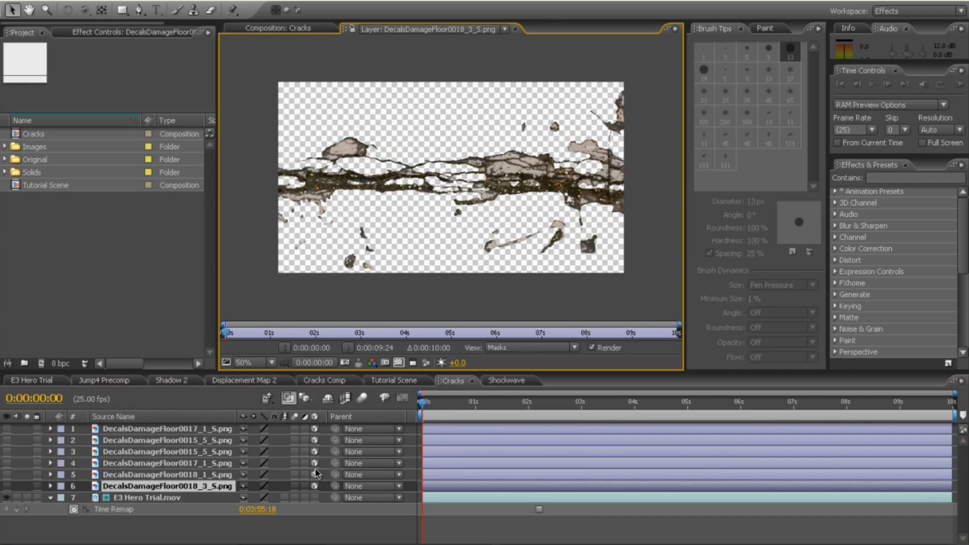
{"action": "left_click", "coordinate": [233, 524]}
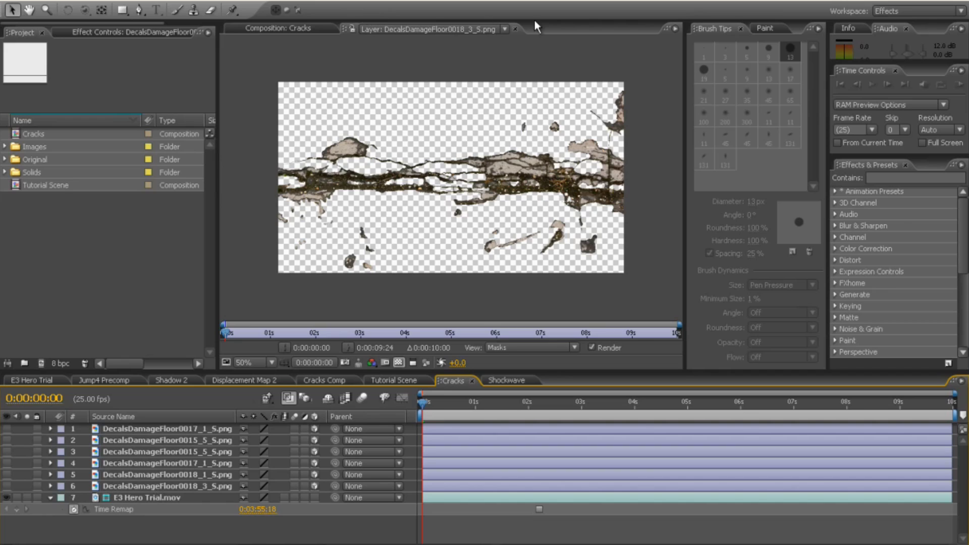
Step: Back in the Cracks comp, turn on all six crack decal layers and toggle the footage off and on
{"action": "left_click", "coordinate": [515, 33]}
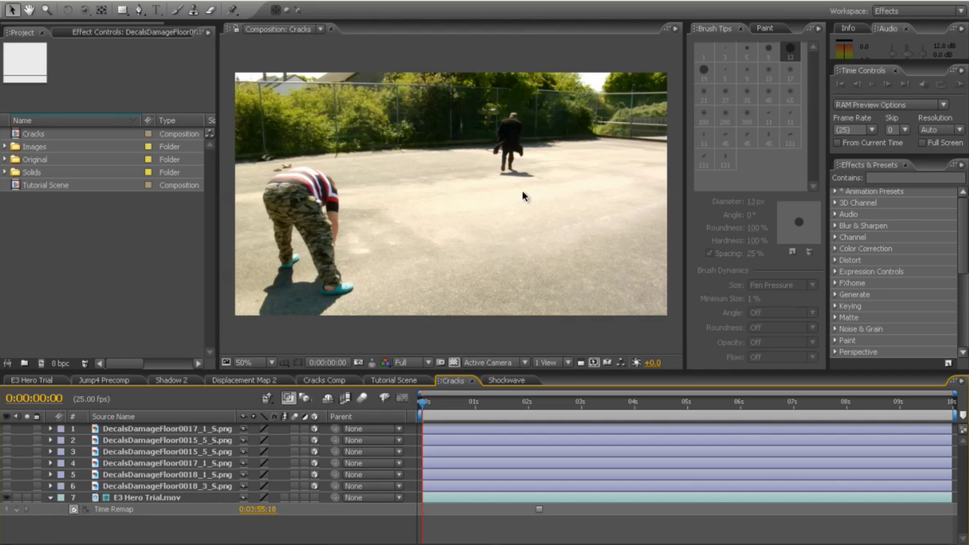
{"action": "left_click", "coordinate": [150, 487]}
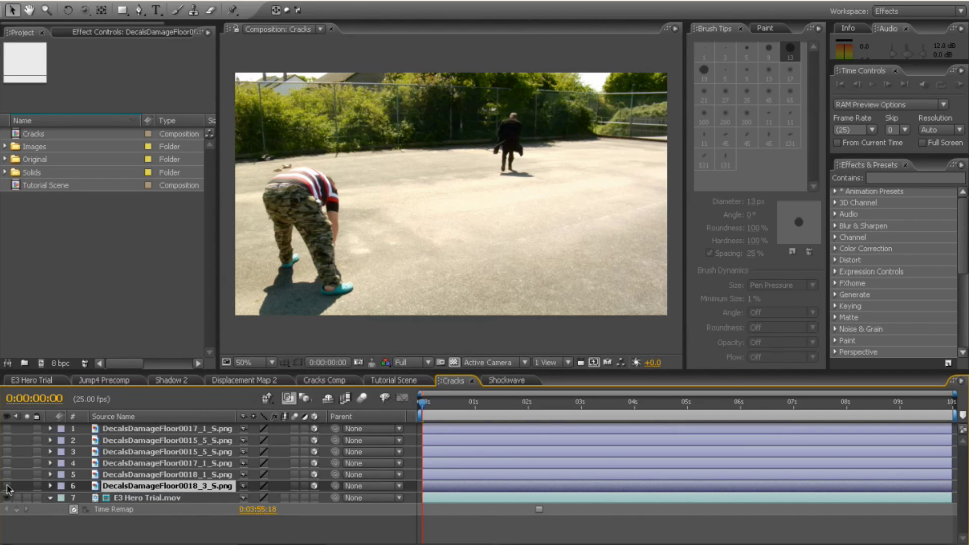
{"action": "left_click", "coordinate": [7, 487]}
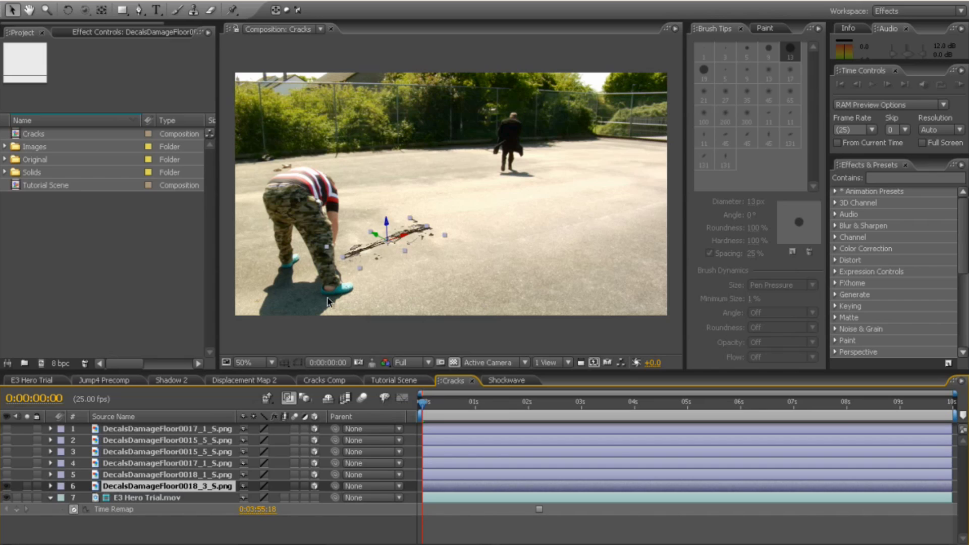
{"action": "left_click", "coordinate": [7, 475]}
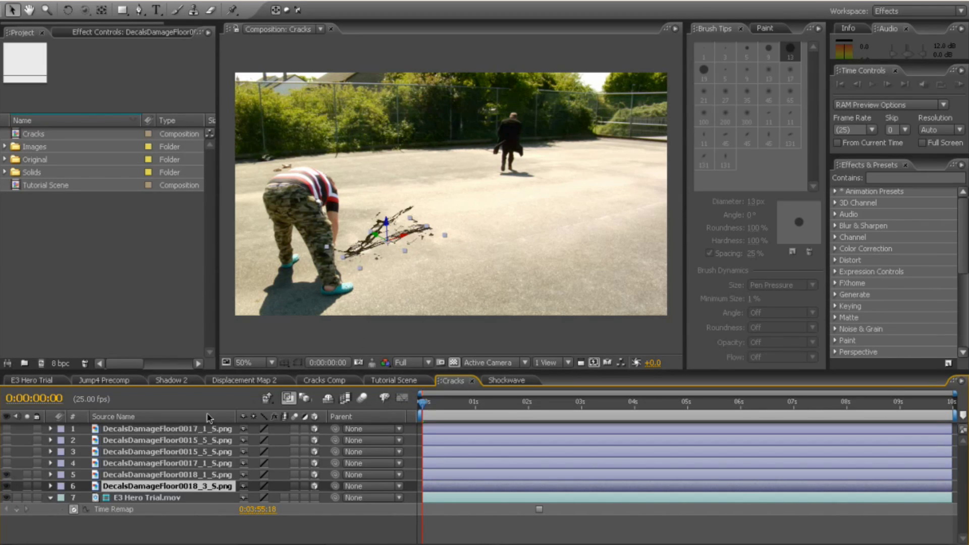
{"action": "left_click", "coordinate": [7, 464]}
{"action": "left_click", "coordinate": [7, 452]}
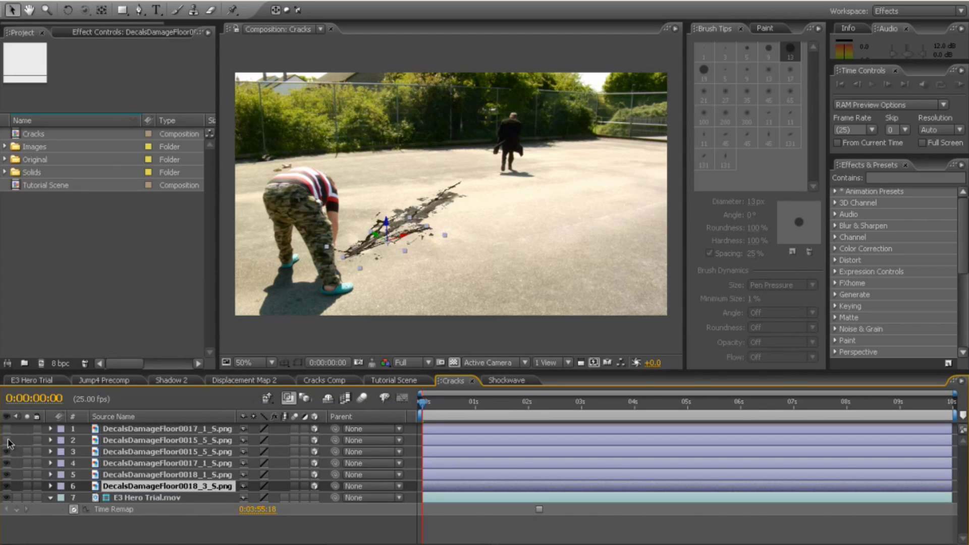
{"action": "left_click", "coordinate": [7, 440]}
{"action": "left_click", "coordinate": [7, 428]}
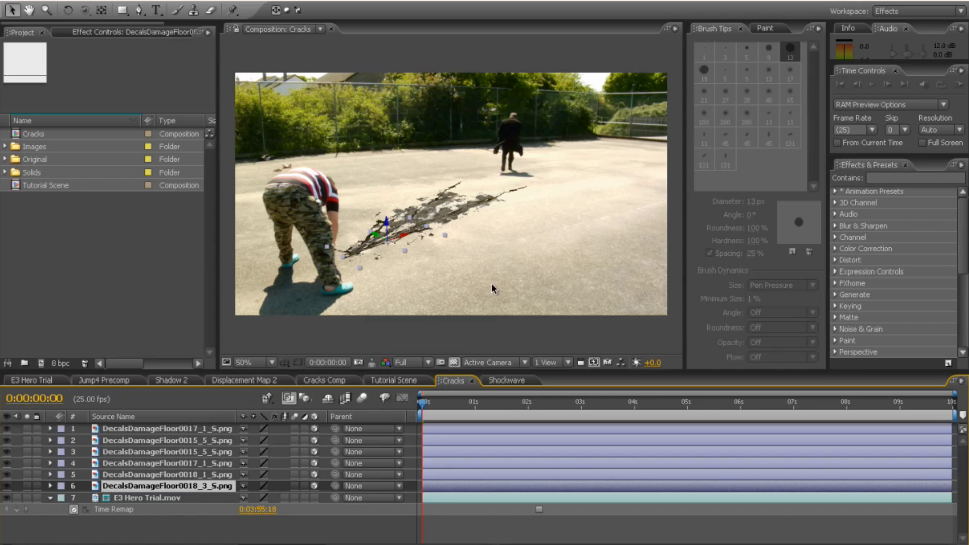
{"action": "left_click", "coordinate": [6, 498]}
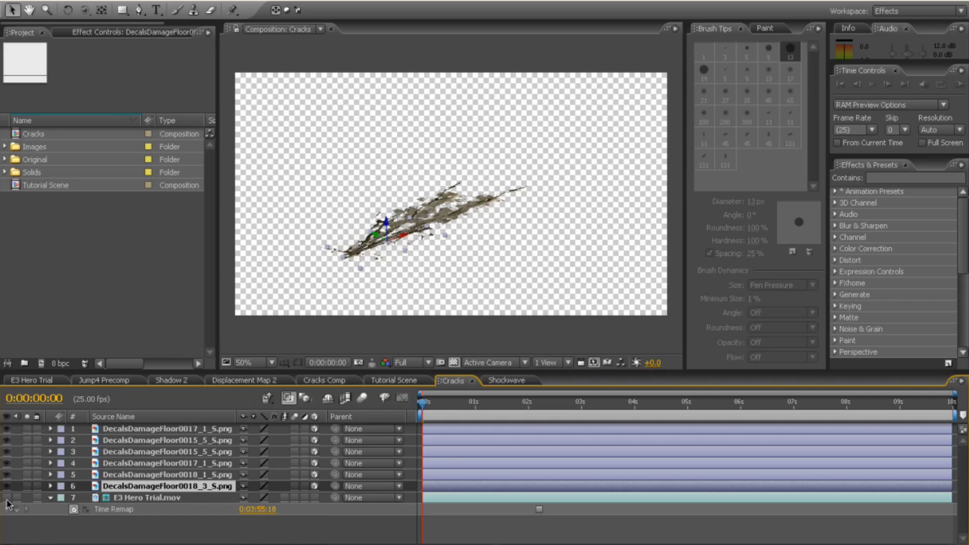
{"action": "left_click", "coordinate": [7, 498]}
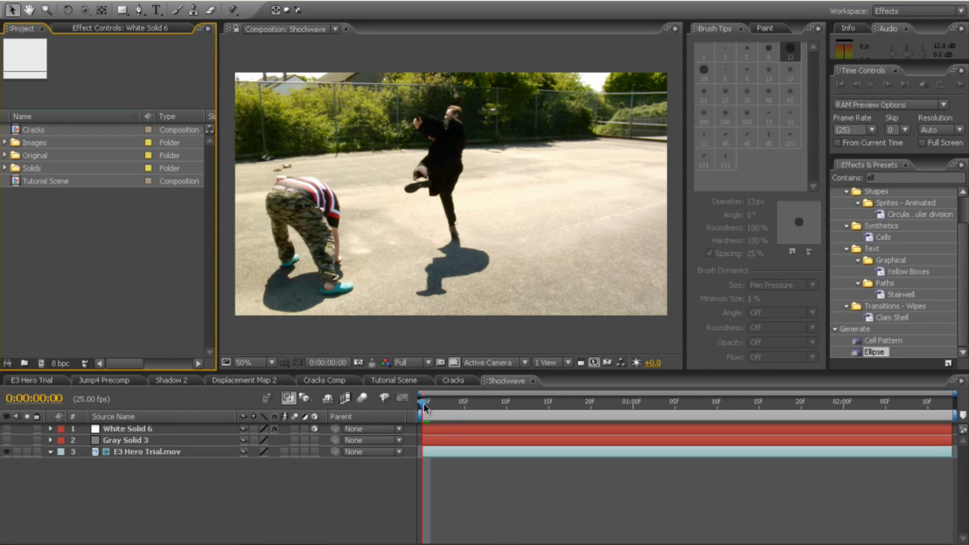
Step: Select the E3 Hero Trial.mov layer in Shockwave and scrub to preview the kick
{"action": "left_click", "coordinate": [149, 452]}
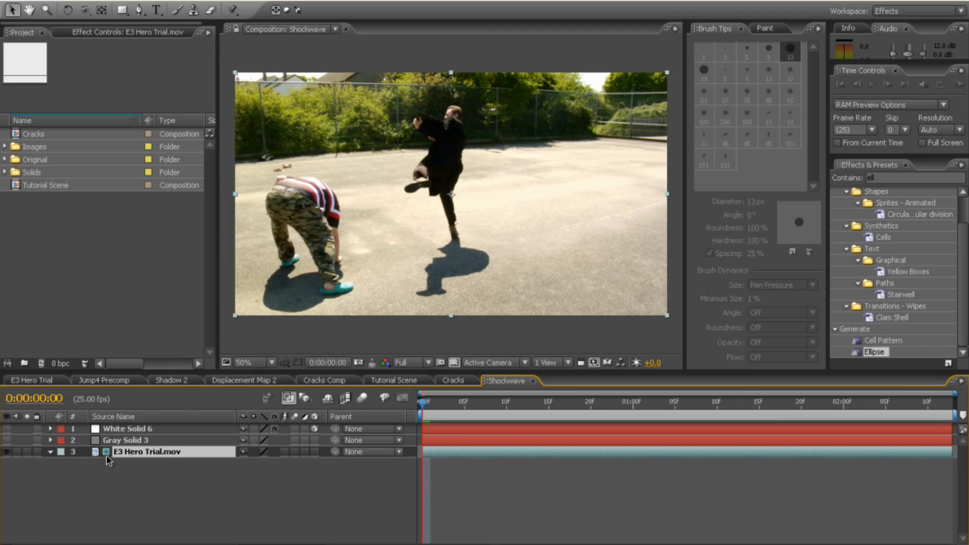
{"action": "right_click", "coordinate": [146, 458]}
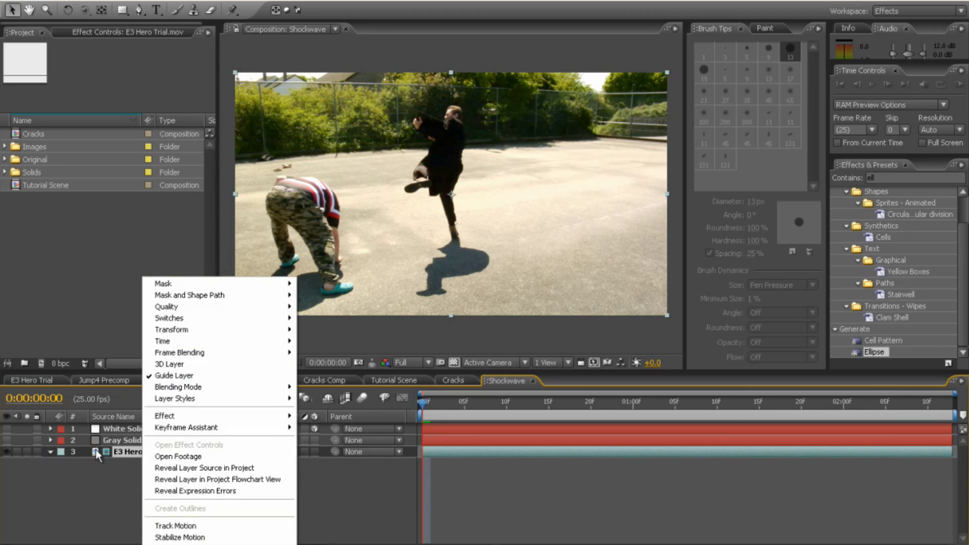
{"action": "left_click", "coordinate": [51, 497]}
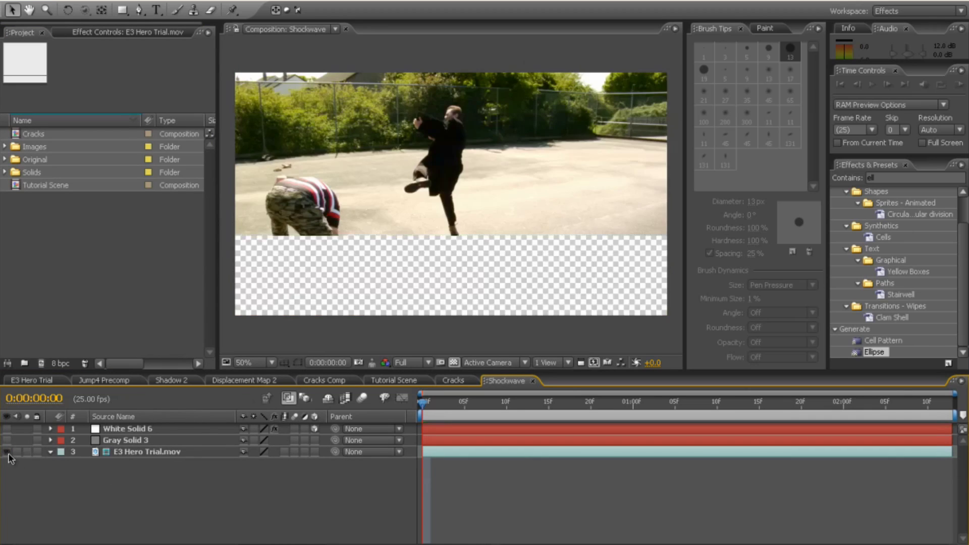
{"action": "left_click", "coordinate": [125, 454]}
{"action": "mouse_move", "coordinate": [428, 403]}
{"action": "left_mouse_down"}
{"action": "mouse_move", "coordinate": [945, 402]}
{"action": "mouse_move", "coordinate": [422, 403]}
{"action": "left_mouse_up"}
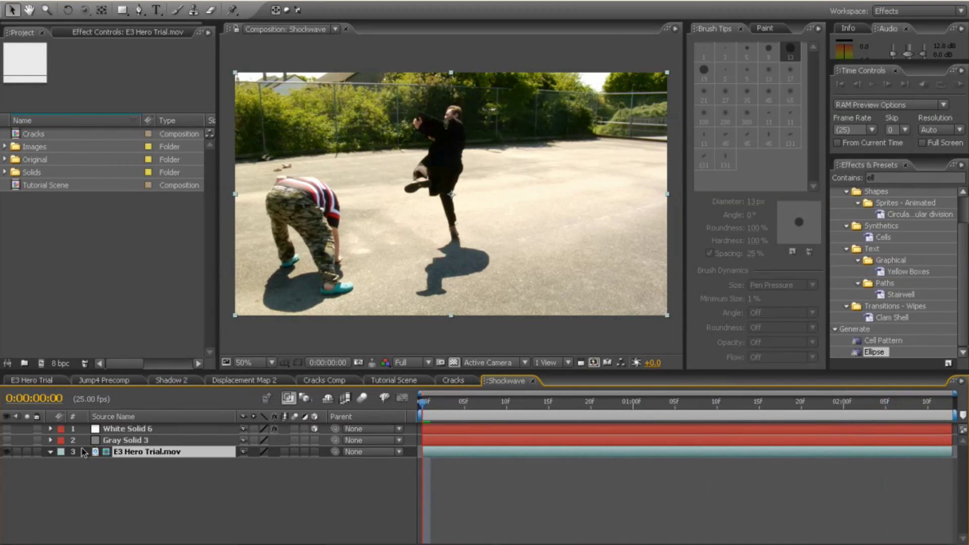
Step: Turn on Gray Solid 3 and confirm its #7F7F7F mid-grey colour in Solid Settings
{"action": "left_click", "coordinate": [149, 442]}
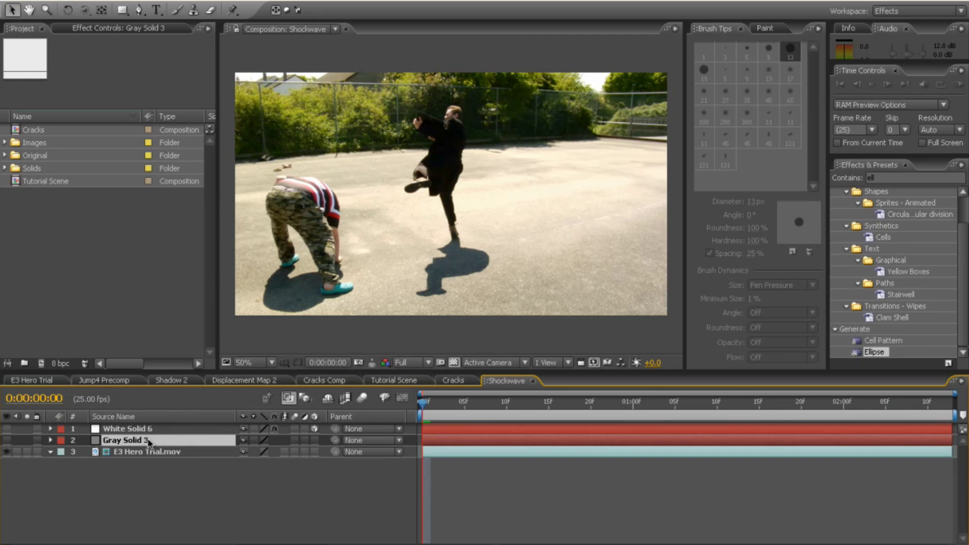
{"action": "left_click", "coordinate": [6, 440]}
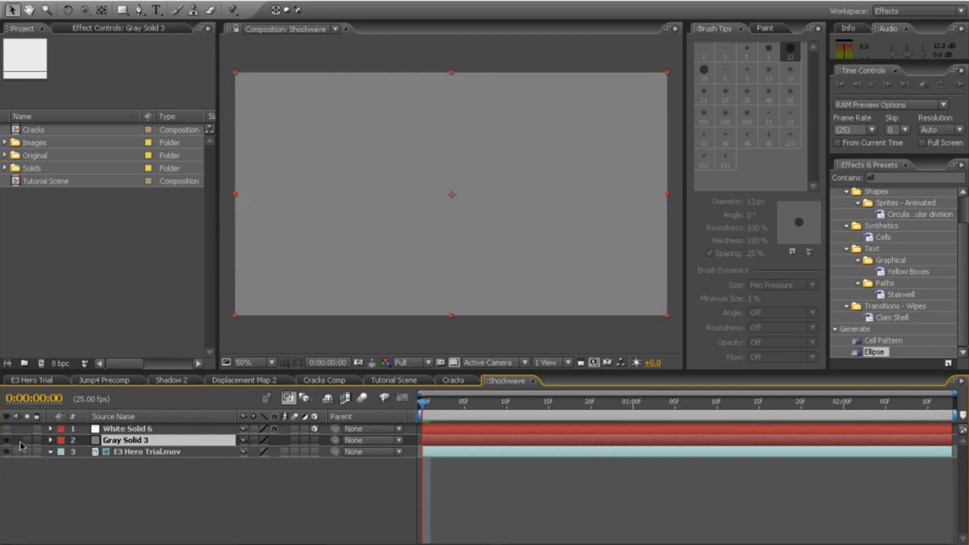
{"action": "right_click", "coordinate": [133, 442]}
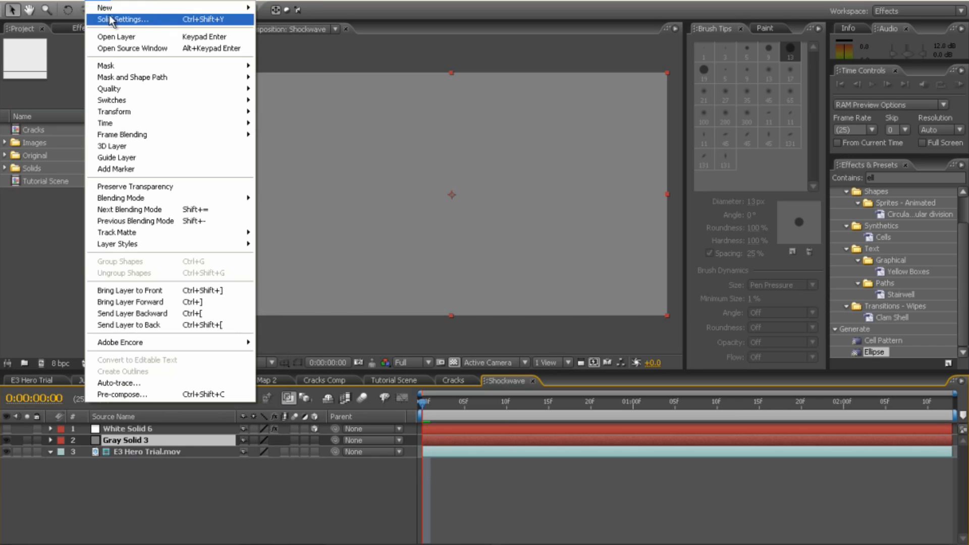
{"action": "left_click", "coordinate": [121, 19]}
{"action": "left_click", "coordinate": [309, 382]}
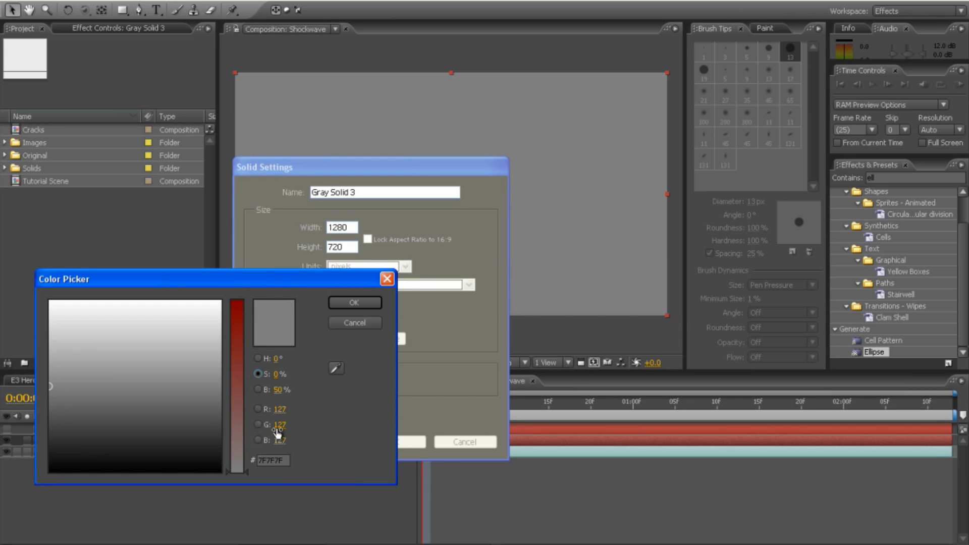
{"action": "left_click", "coordinate": [356, 304]}
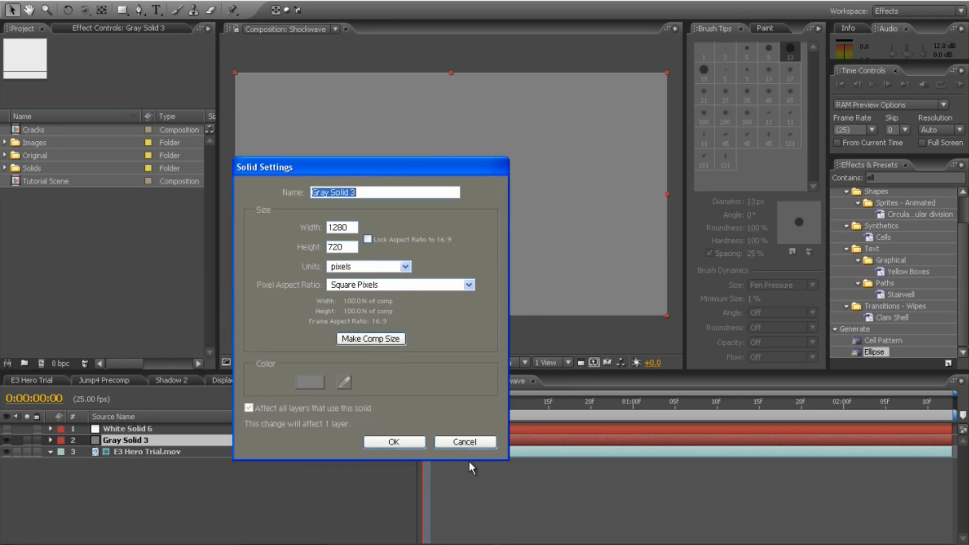
{"action": "left_click", "coordinate": [407, 442]}
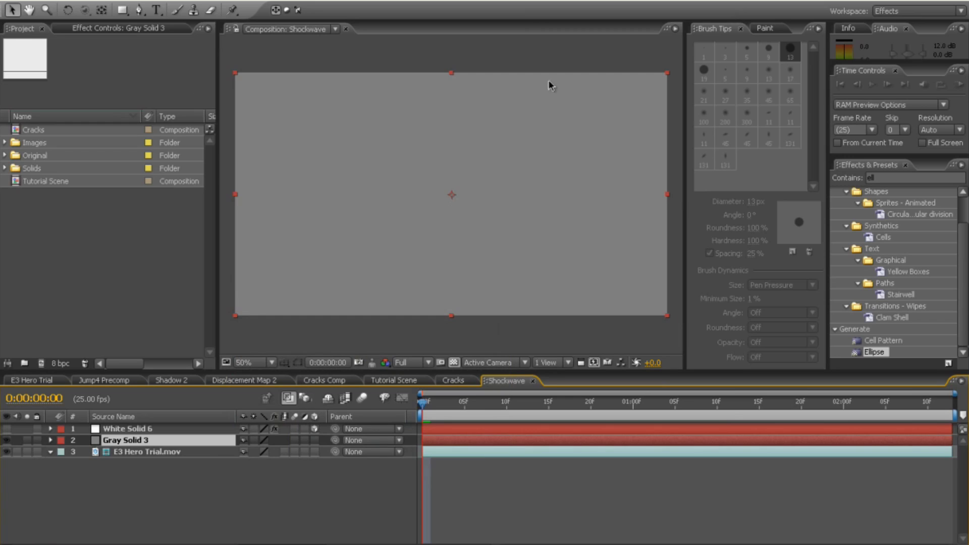
Step: Make White Solid 6 visible and hide Gray Solid 3 to reveal the footage
{"action": "left_click", "coordinate": [193, 506]}
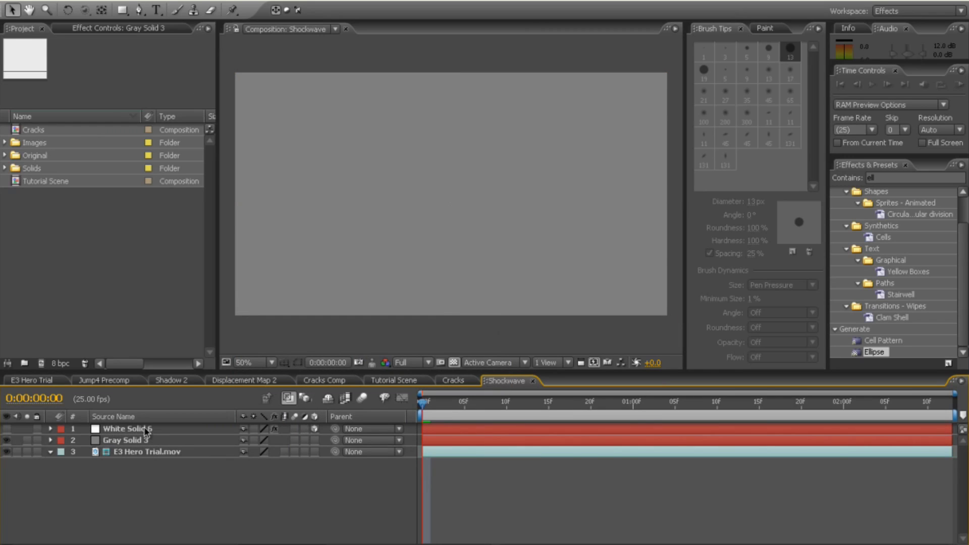
{"action": "left_click", "coordinate": [145, 429]}
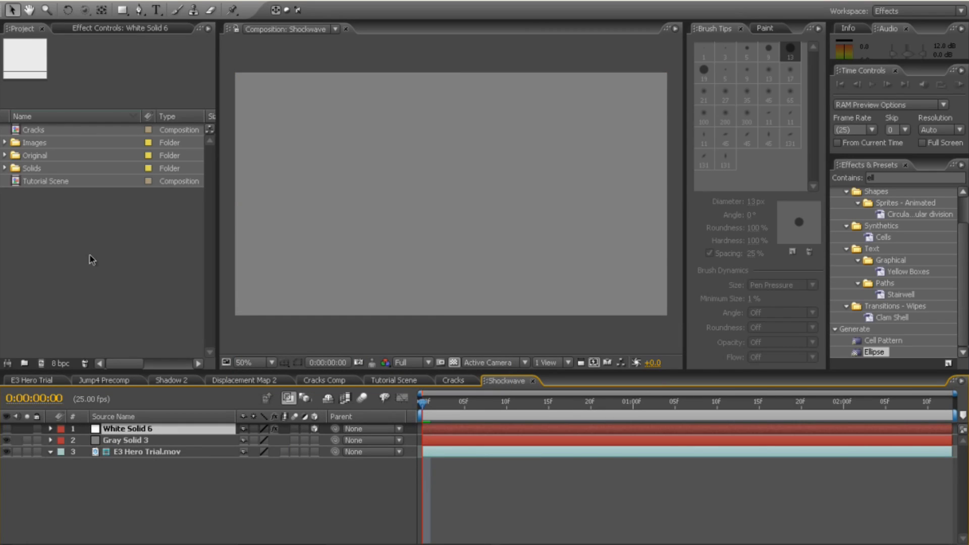
{"action": "left_click", "coordinate": [76, 27]}
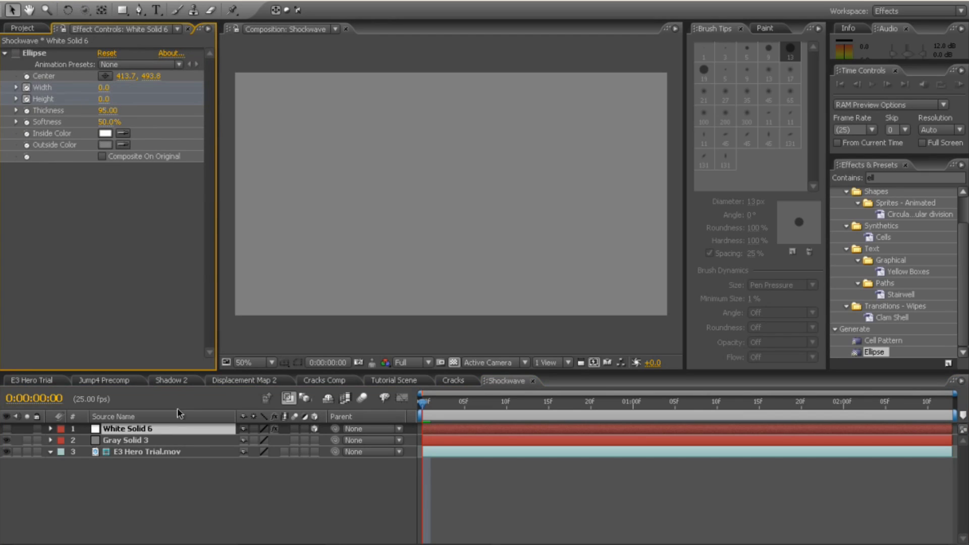
{"action": "left_click", "coordinate": [31, 28]}
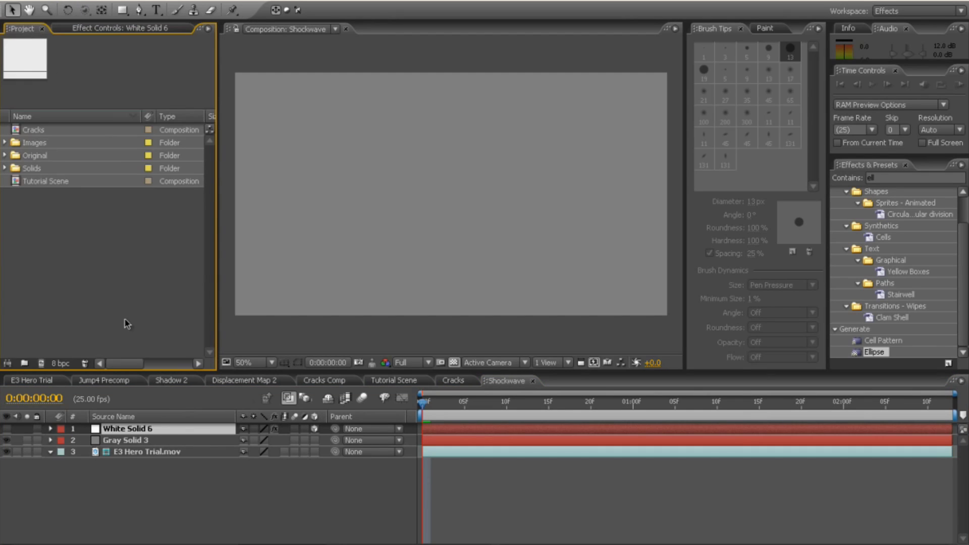
{"action": "left_click", "coordinate": [6, 429]}
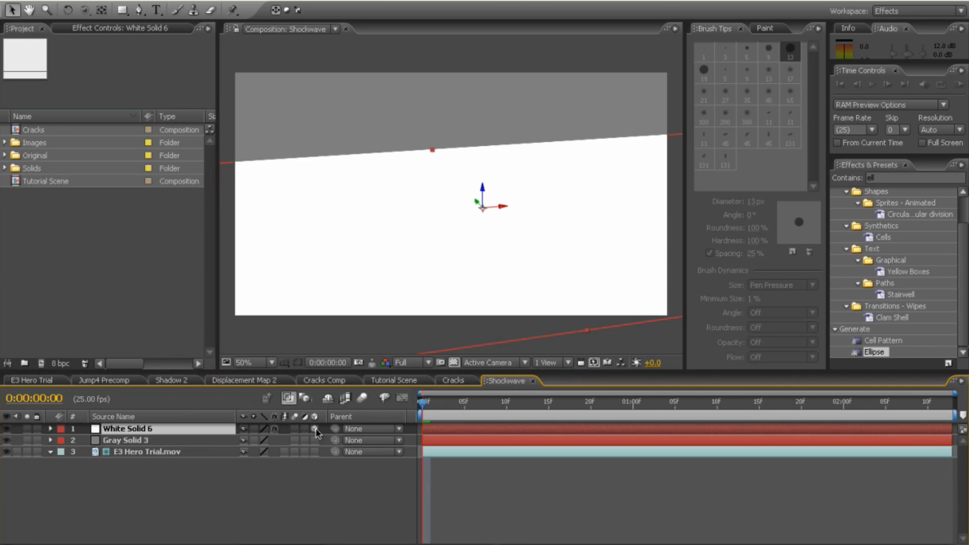
{"action": "left_click", "coordinate": [8, 441]}
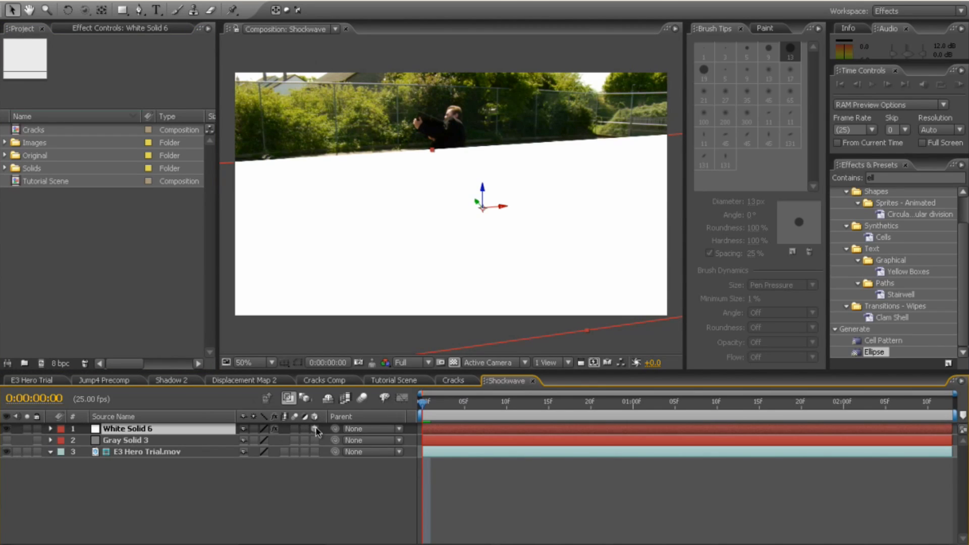
{"action": "left_click", "coordinate": [211, 433]}
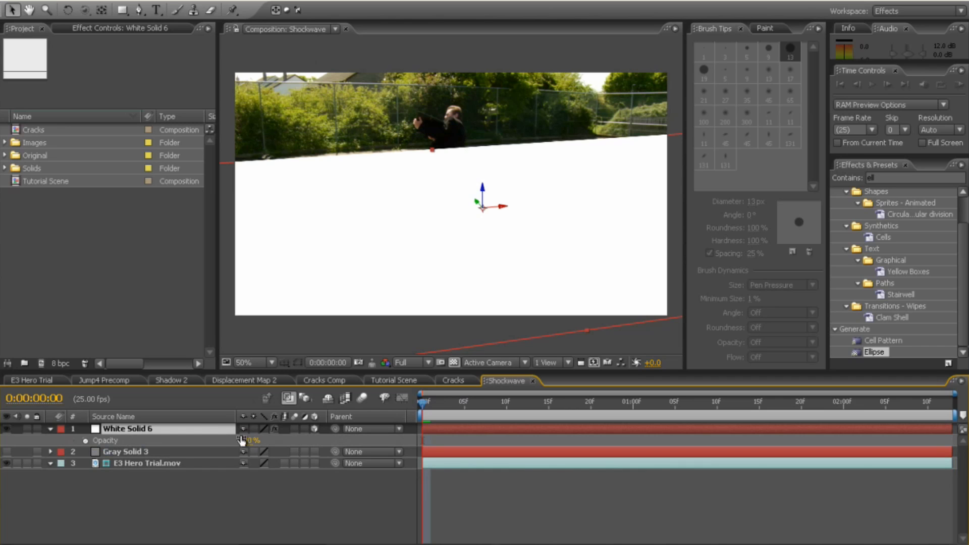
Step: Check White Solid 6's opacity and rotation, leaving opacity at 100%
{"action": "key", "text": "t"}
{"action": "left_click_drag", "start_coordinate": [246, 440], "coordinate": [201, 433]}
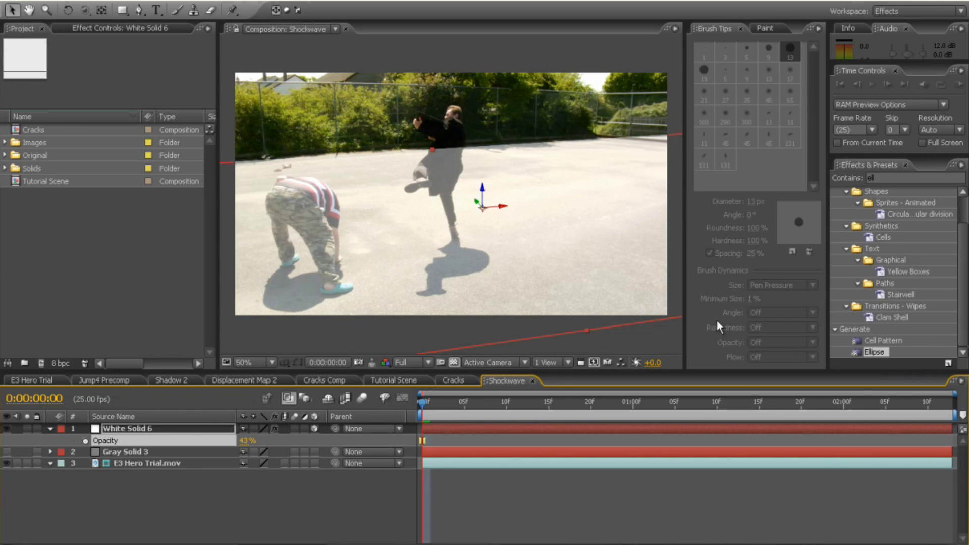
{"action": "left_click", "coordinate": [172, 429]}
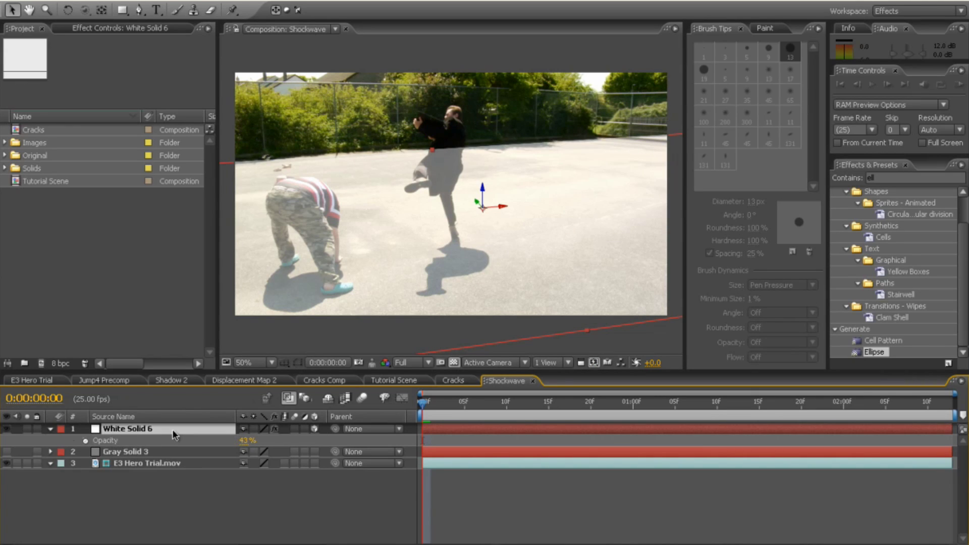
{"action": "key", "text": "r"}
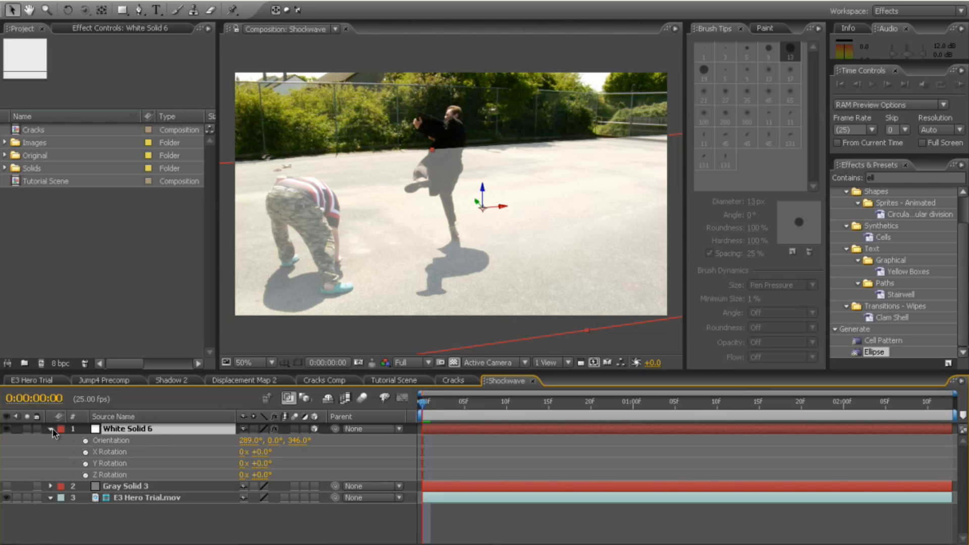
{"action": "key", "text": "t"}
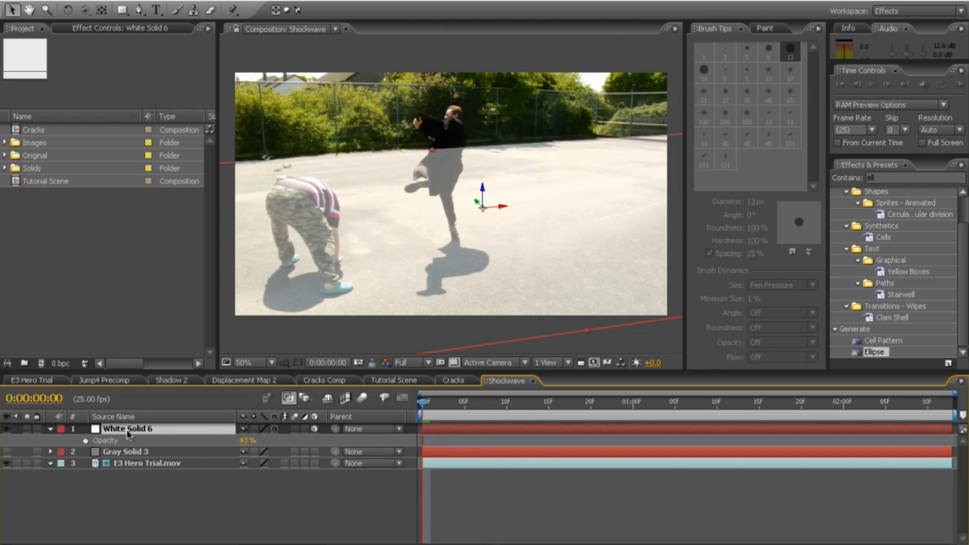
{"action": "left_click_drag", "start_coordinate": [241, 442], "coordinate": [259, 496]}
{"action": "left_click", "coordinate": [50, 428]}
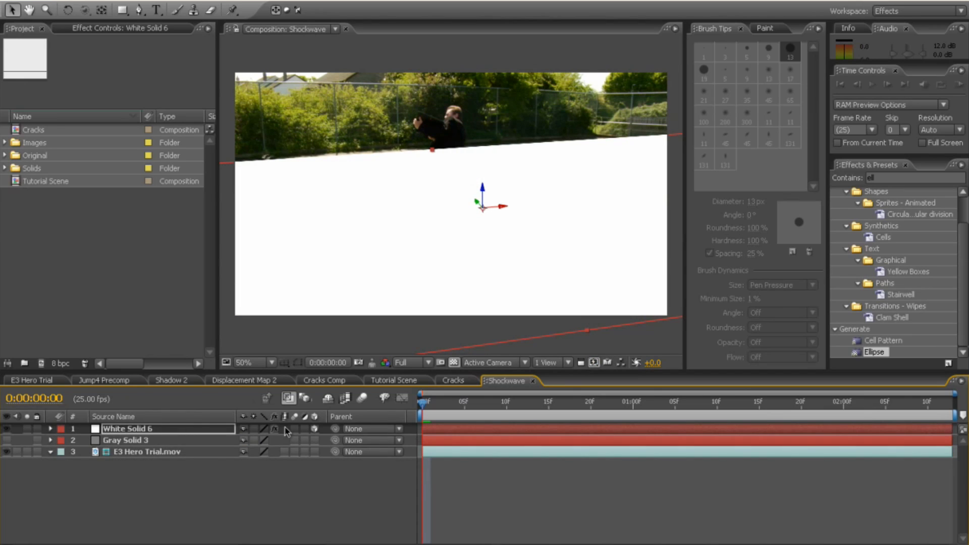
{"action": "left_click", "coordinate": [148, 430]}
Step: Enable the Ellipse effect, centre it at 413.6, 495.8 by the figure's hands, and confirm Outside Color
{"action": "left_click", "coordinate": [98, 30]}
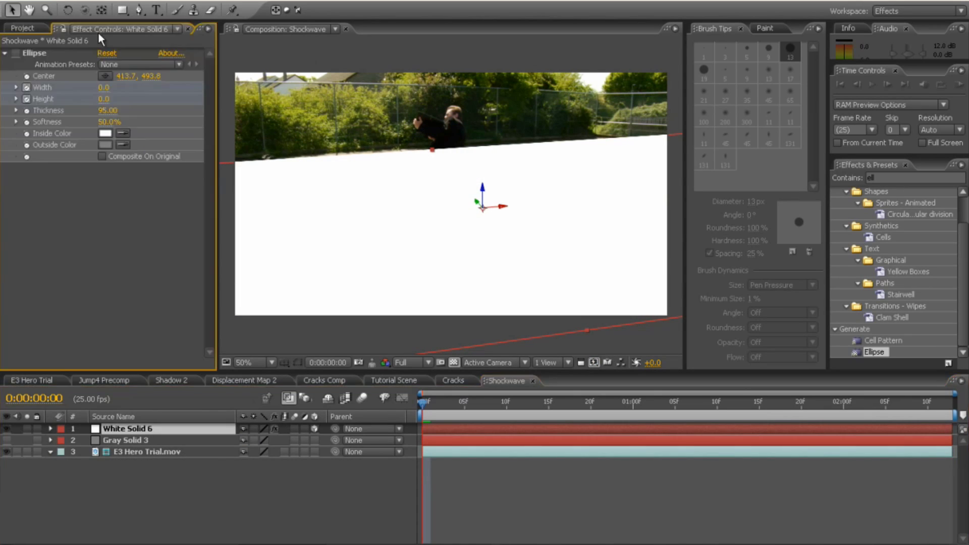
{"action": "left_click", "coordinate": [16, 53]}
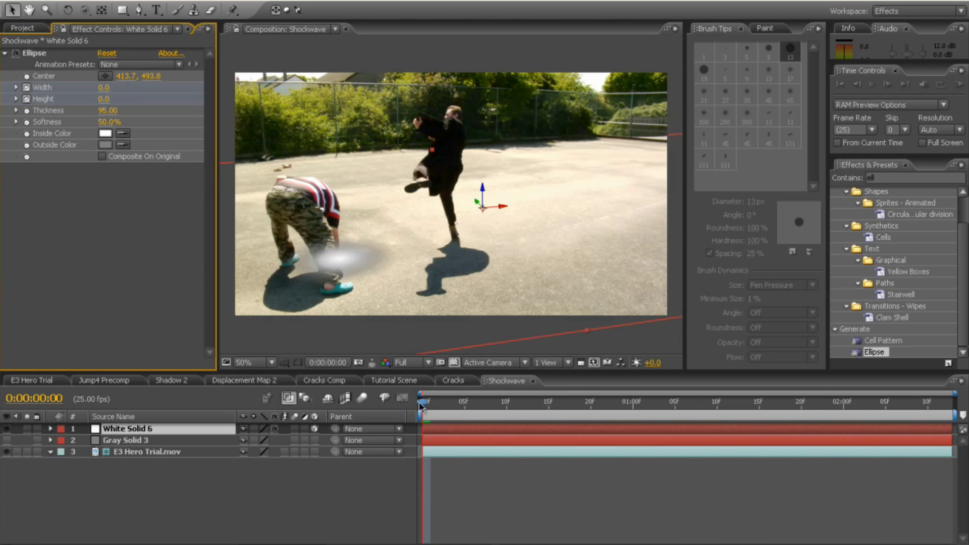
{"action": "left_click", "coordinate": [106, 77]}
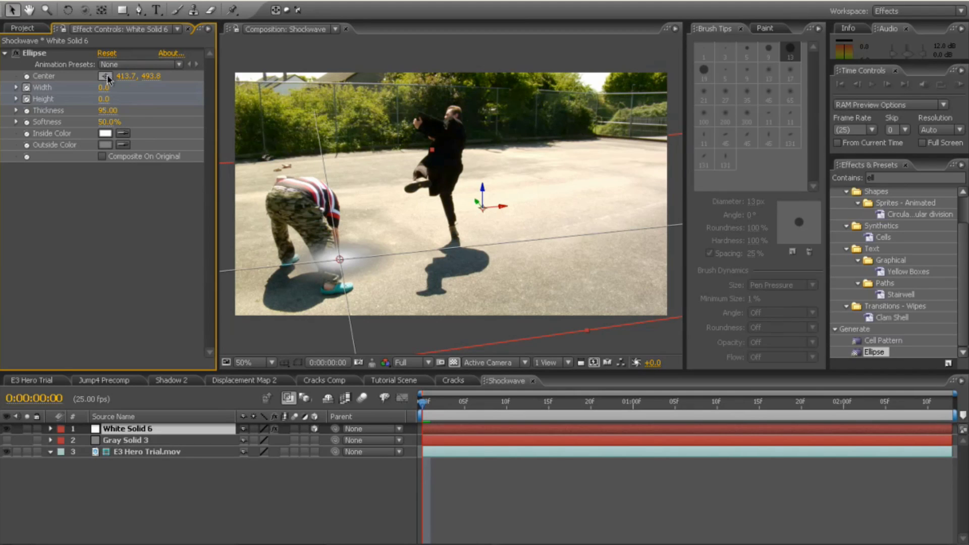
{"action": "left_click", "coordinate": [339, 260]}
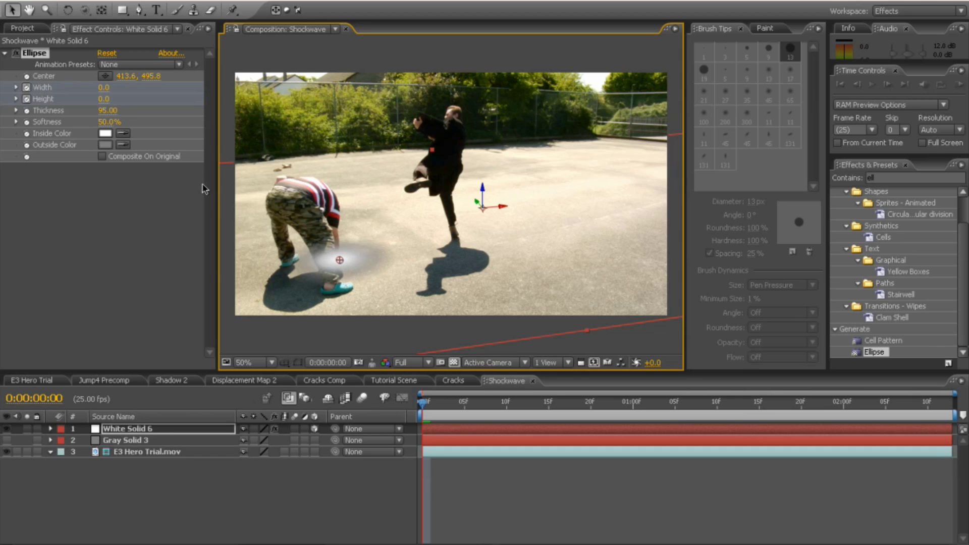
{"action": "left_click", "coordinate": [424, 408]}
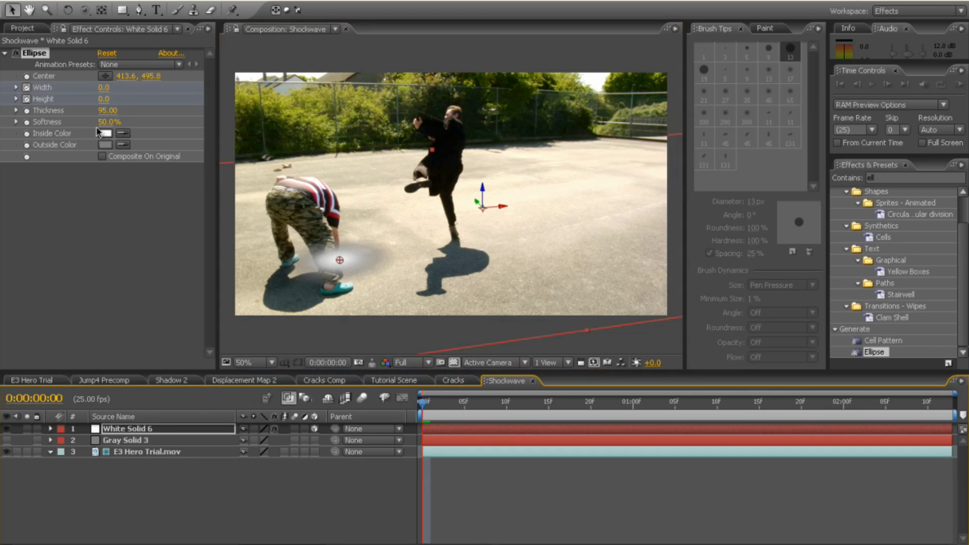
{"action": "left_click", "coordinate": [47, 86]}
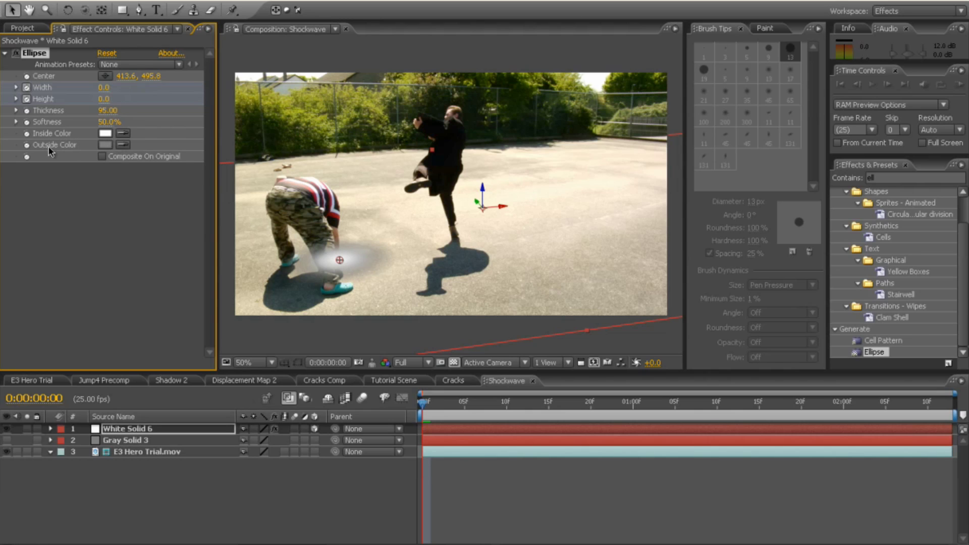
{"action": "left_click", "coordinate": [105, 144]}
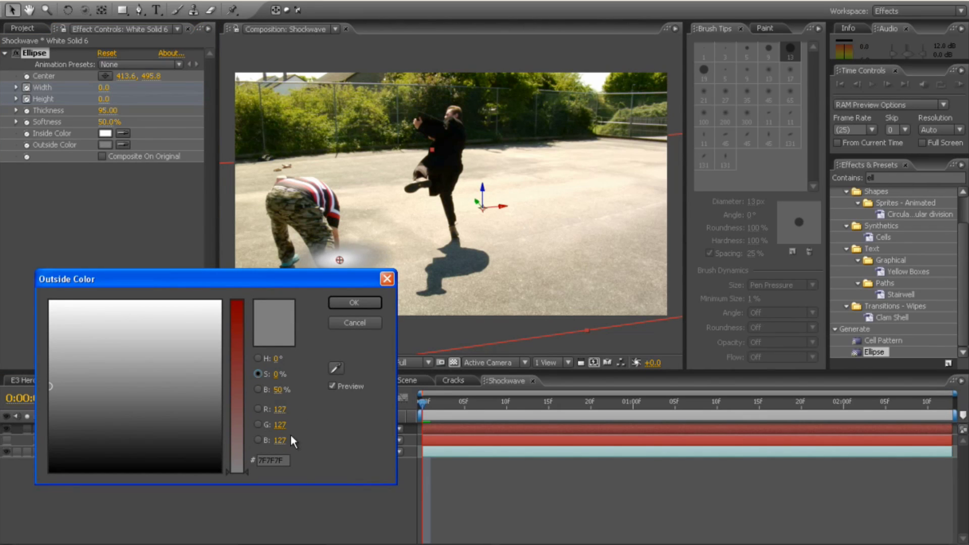
{"action": "left_click", "coordinate": [354, 303]}
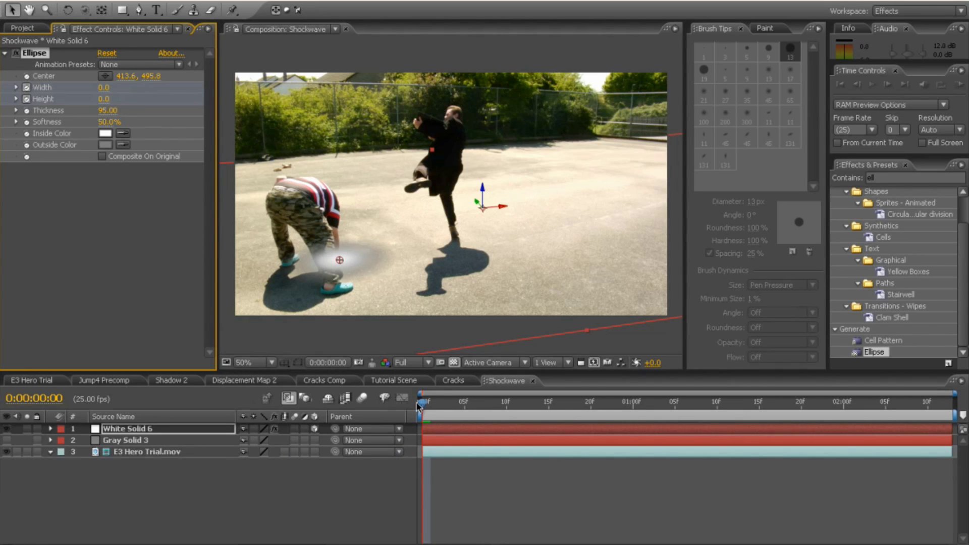
Step: Keyframe Ellipse Width and Height to 1800 at 0:00:02:12 and scrub back to check the ring
{"action": "left_click_drag", "start_coordinate": [419, 407], "coordinate": [945, 457]}
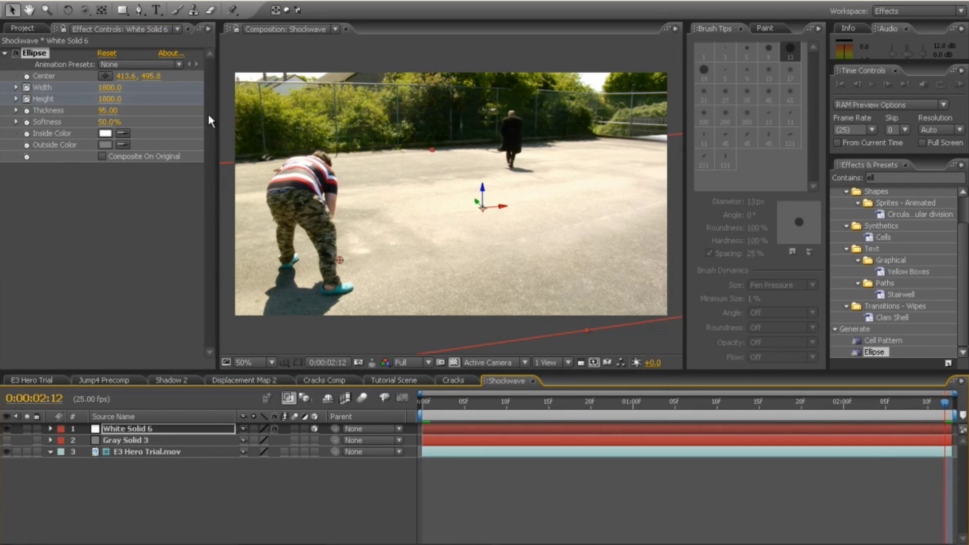
{"action": "left_click_drag", "start_coordinate": [113, 88], "coordinate": [138, 112]}
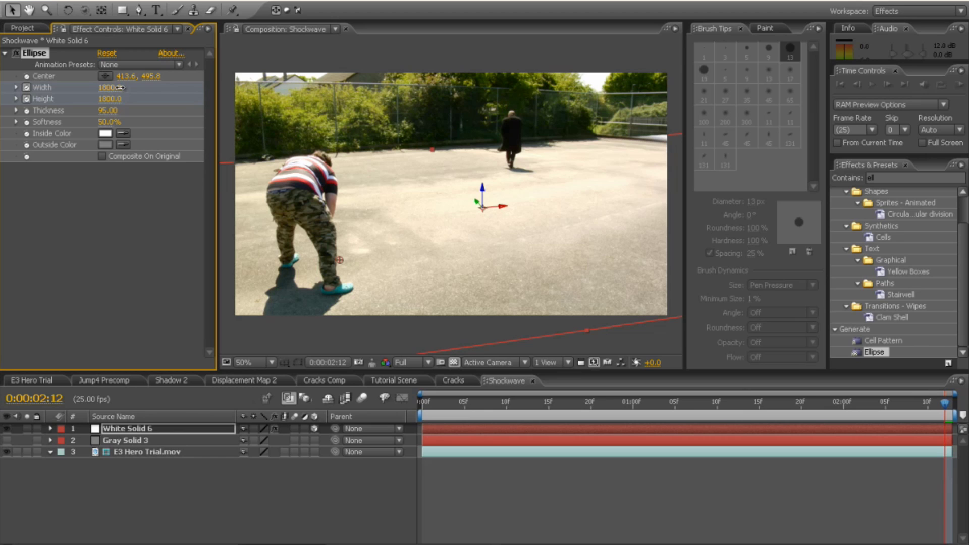
{"action": "mouse_move", "coordinate": [119, 87]}
{"action": "left_mouse_down"}
{"action": "mouse_move", "coordinate": [25, 93]}
{"action": "mouse_move", "coordinate": [68, 113]}
{"action": "mouse_move", "coordinate": [119, 91]}
{"action": "left_mouse_up"}
{"action": "left_click_drag", "start_coordinate": [429, 404], "coordinate": [562, 430]}
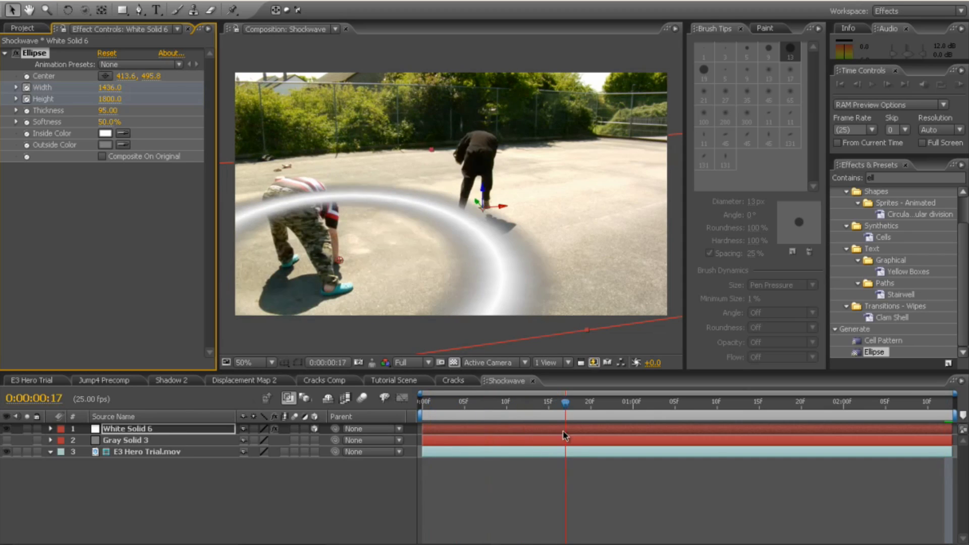
{"action": "left_click", "coordinate": [938, 403]}
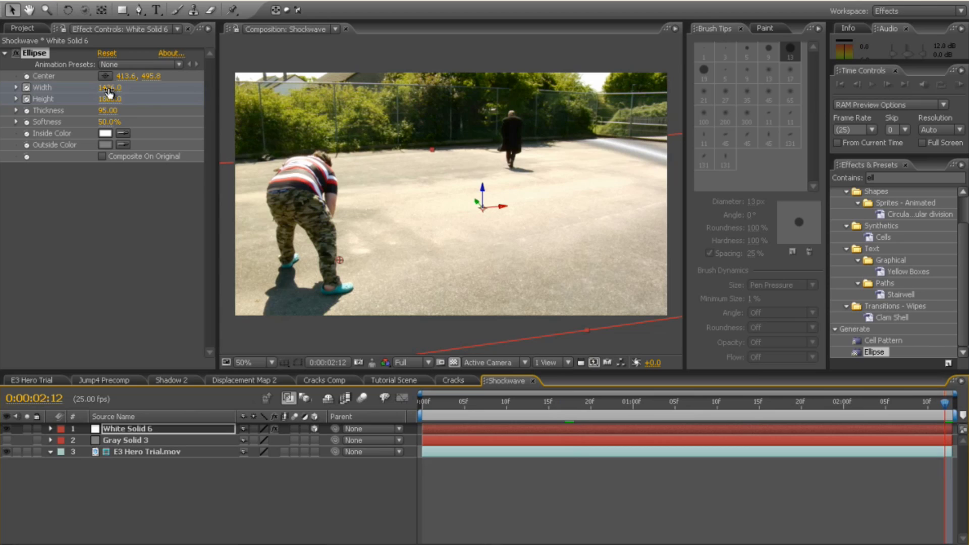
{"action": "left_click_drag", "start_coordinate": [110, 91], "coordinate": [161, 95]}
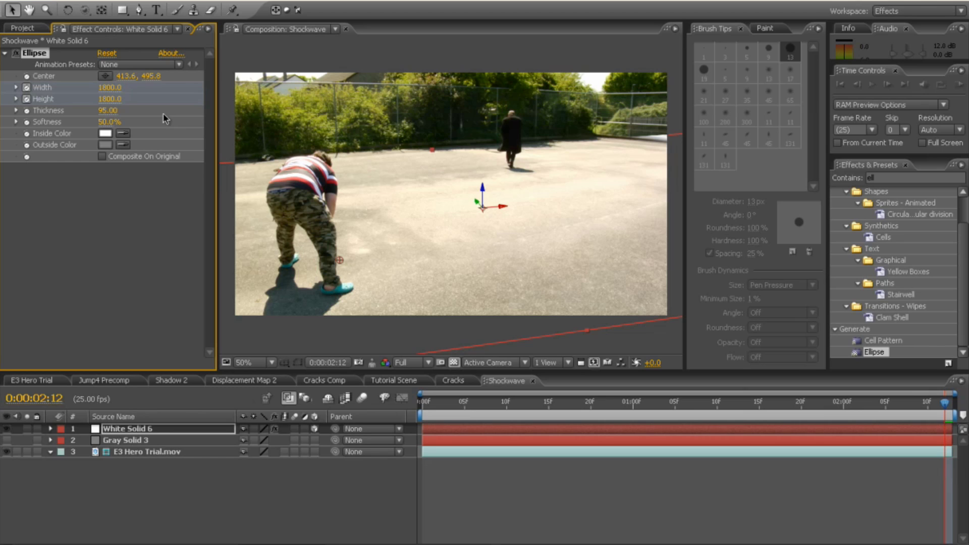
{"action": "left_click", "coordinate": [228, 514]}
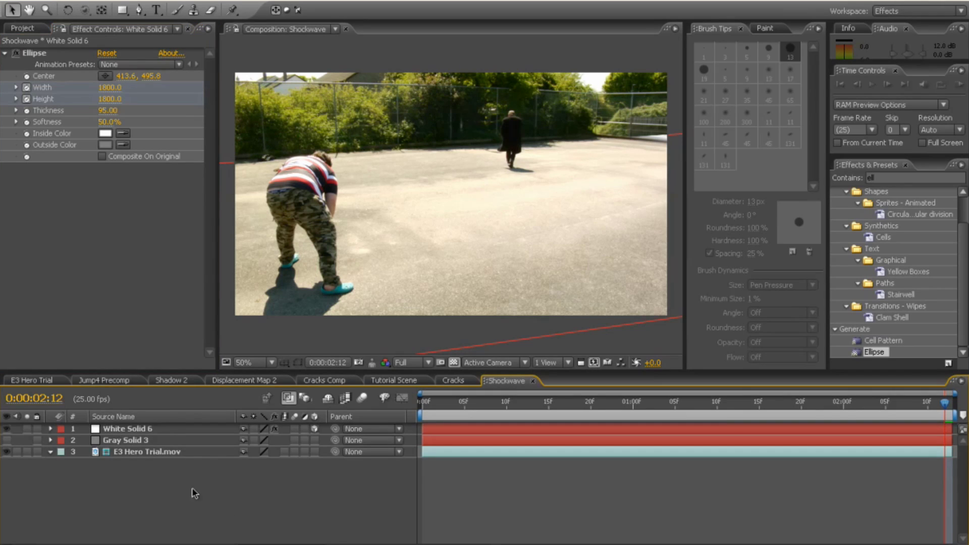
Step: Show Gray Solid 3 and scrub to watch the white ring expand, comparing against the footage
{"action": "left_click", "coordinate": [161, 439]}
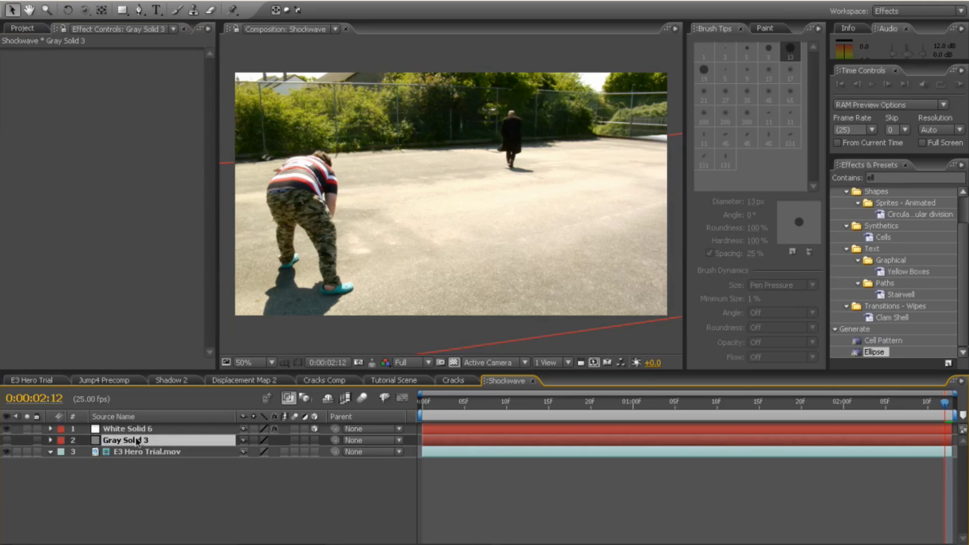
{"action": "left_click", "coordinate": [7, 440]}
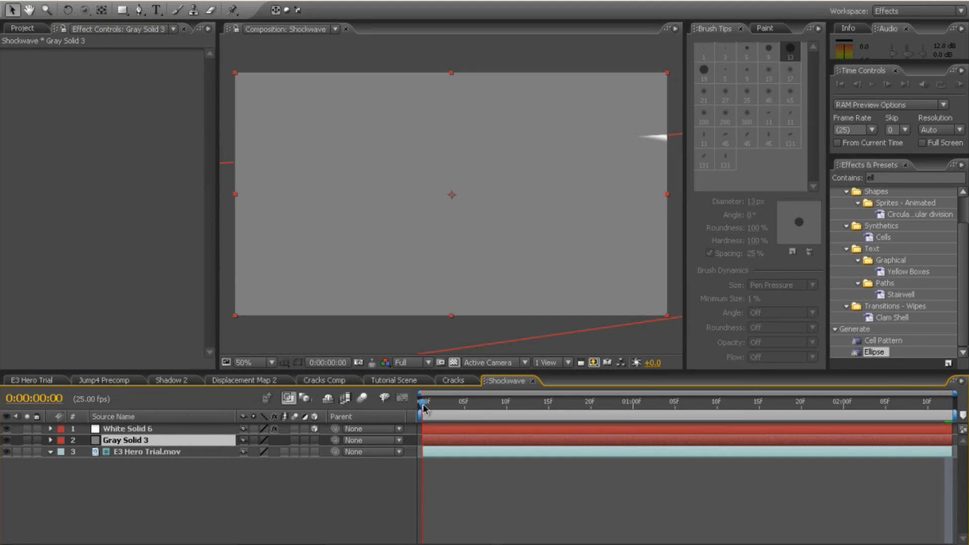
{"action": "left_click", "coordinate": [427, 407]}
{"action": "left_click_drag", "start_coordinate": [427, 409], "coordinate": [650, 480]}
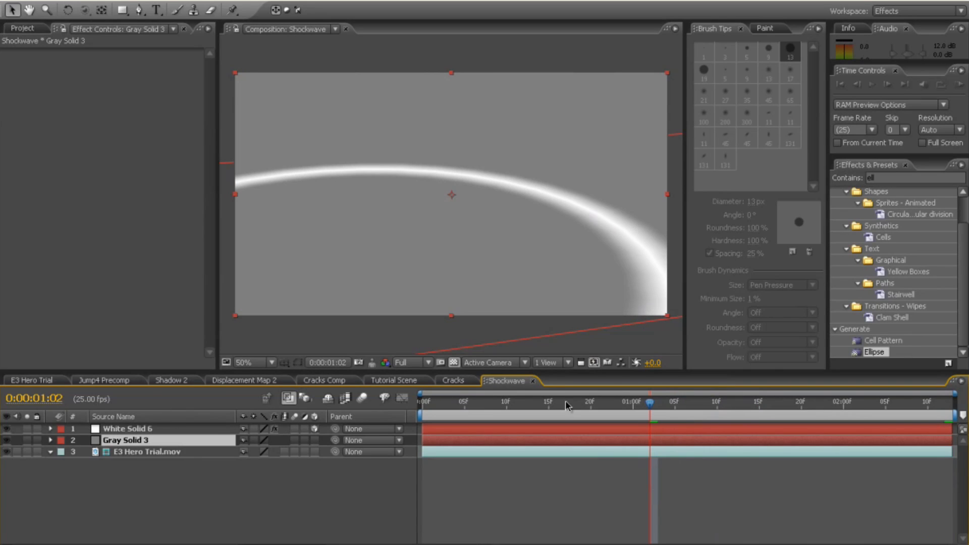
{"action": "left_click_drag", "start_coordinate": [650, 401], "coordinate": [793, 422]}
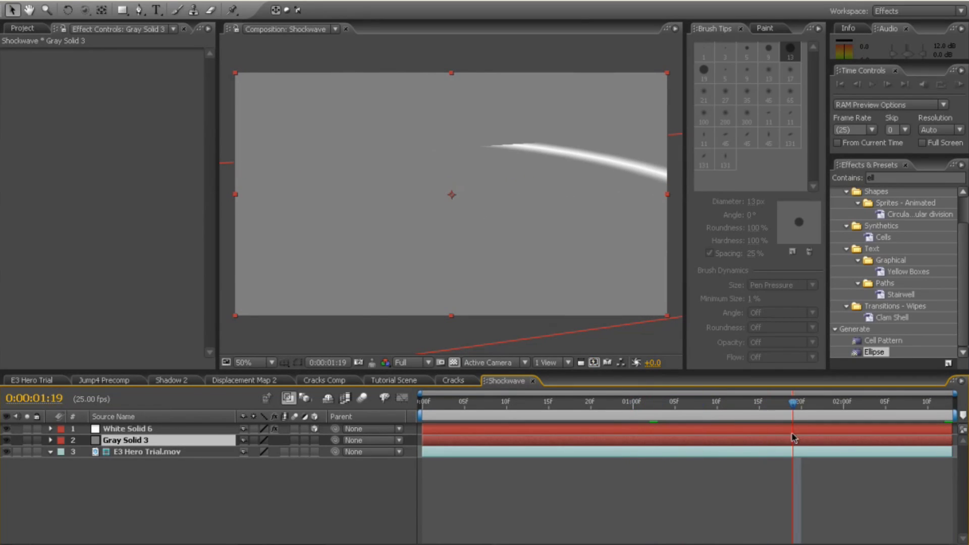
{"action": "left_click", "coordinate": [6, 440]}
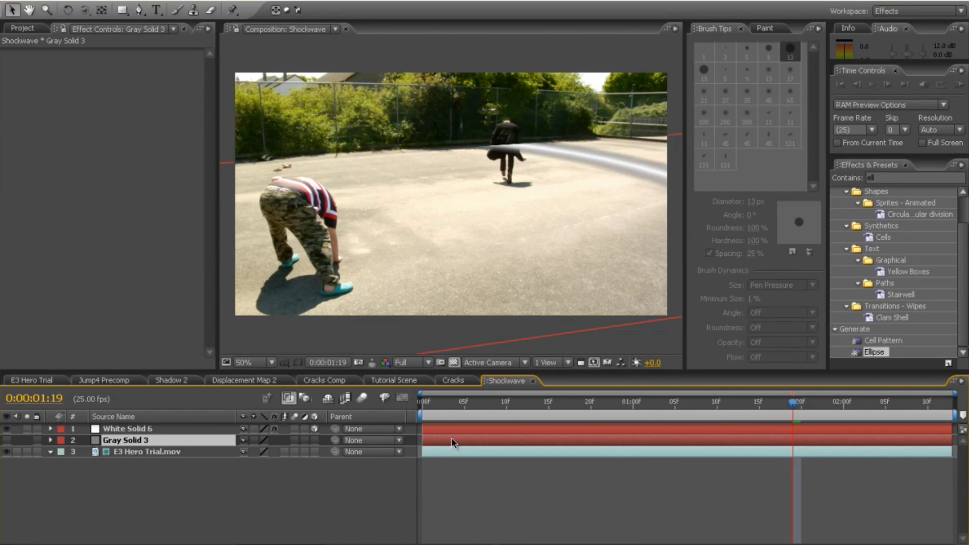
{"action": "left_click", "coordinate": [507, 402]}
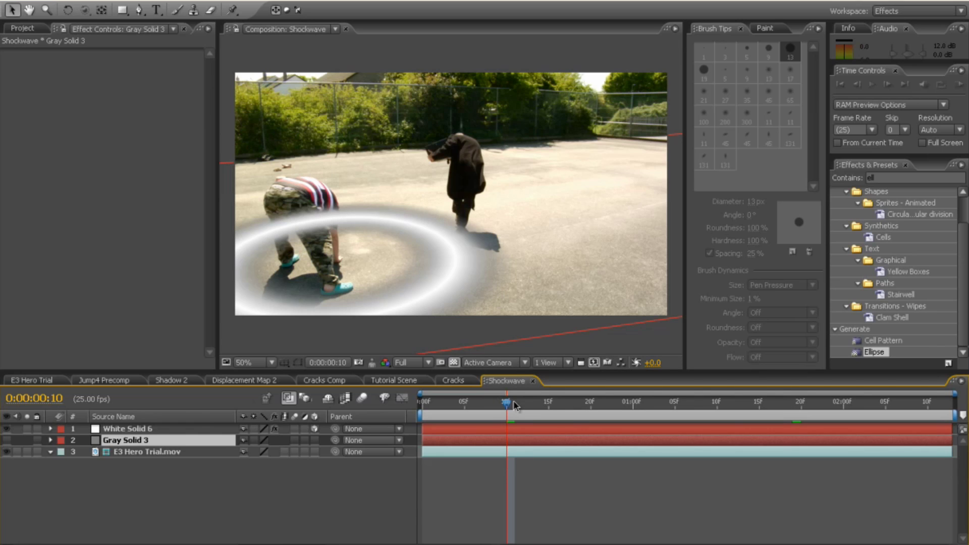
{"action": "left_click", "coordinate": [6, 440]}
{"action": "left_click_drag", "start_coordinate": [477, 420], "coordinate": [864, 454]}
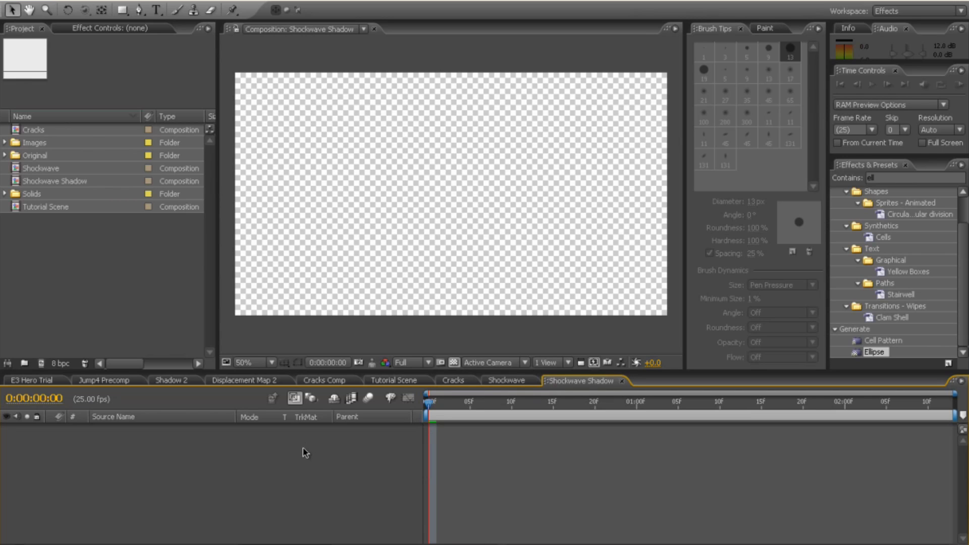
Step: Add a new black solid in the Shockwave Shadow comp
{"action": "left_click", "coordinate": [506, 379]}
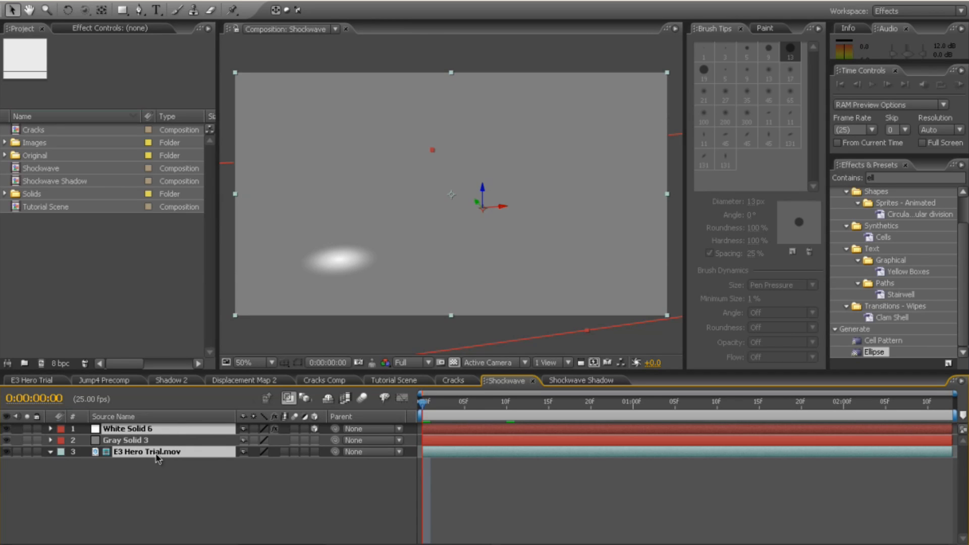
{"action": "left_click", "coordinate": [561, 379]}
{"action": "left_click", "coordinate": [194, 461]}
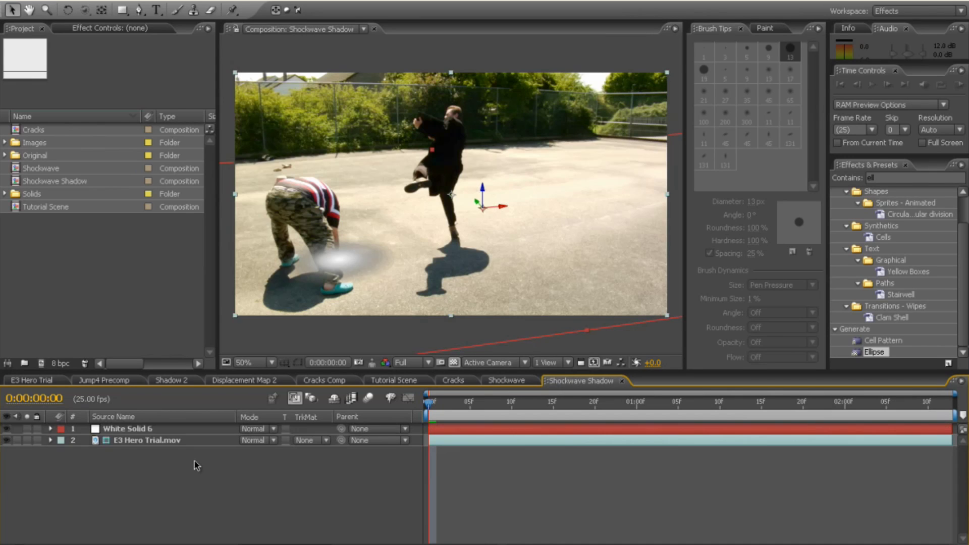
{"action": "right_click", "coordinate": [153, 468]}
{"action": "mouse_move", "coordinate": [165, 474]}
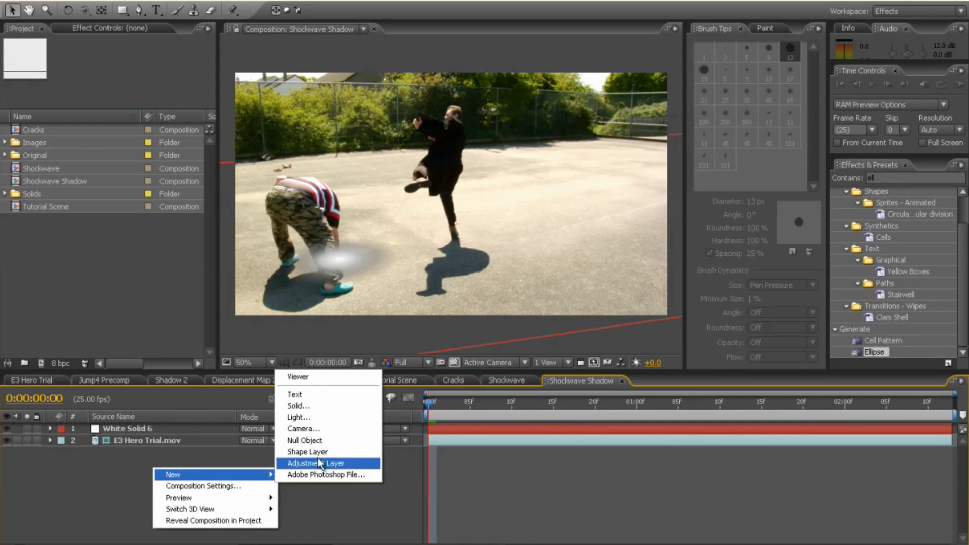
{"action": "left_click", "coordinate": [317, 407]}
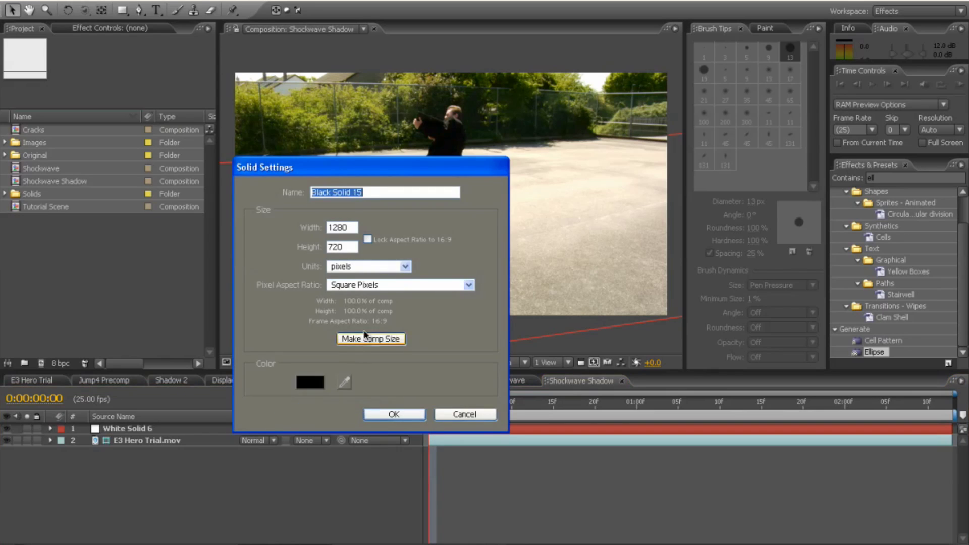
{"action": "left_click", "coordinate": [319, 383]}
{"action": "left_click", "coordinate": [347, 300]}
{"action": "left_click", "coordinate": [402, 415]}
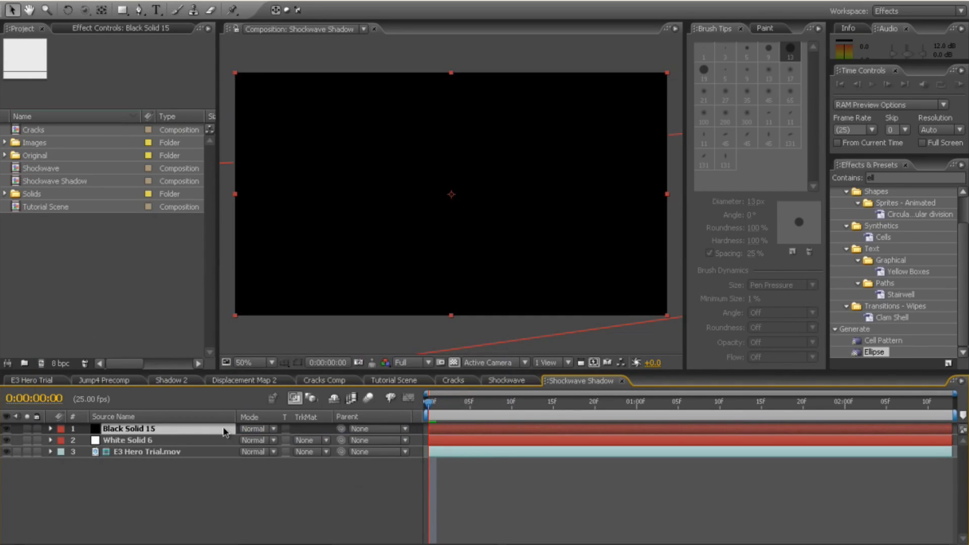
Step: Move Black Solid 15 below White Solid 6, set it to Alpha Matte, and preview the shadow
{"action": "left_click_drag", "start_coordinate": [162, 429], "coordinate": [163, 445]}
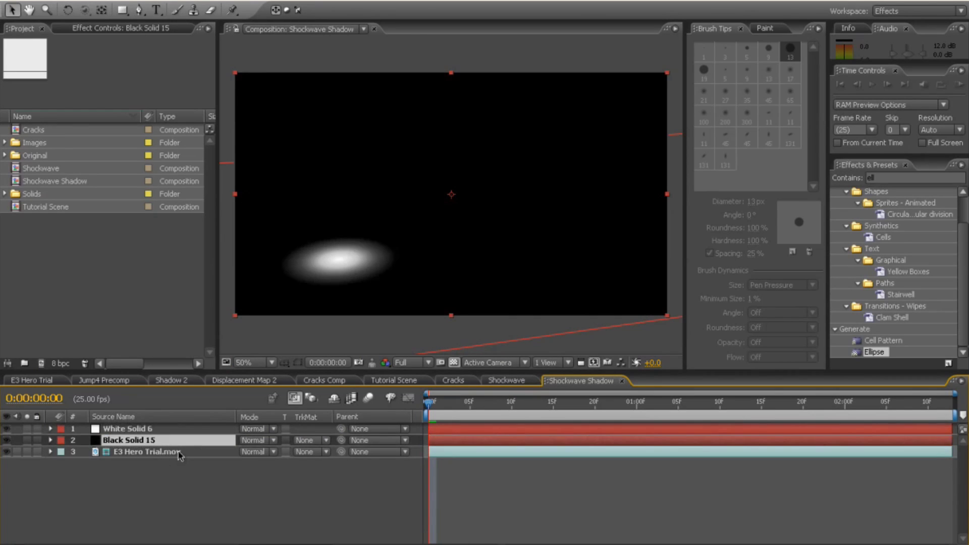
{"action": "left_click", "coordinate": [6, 440]}
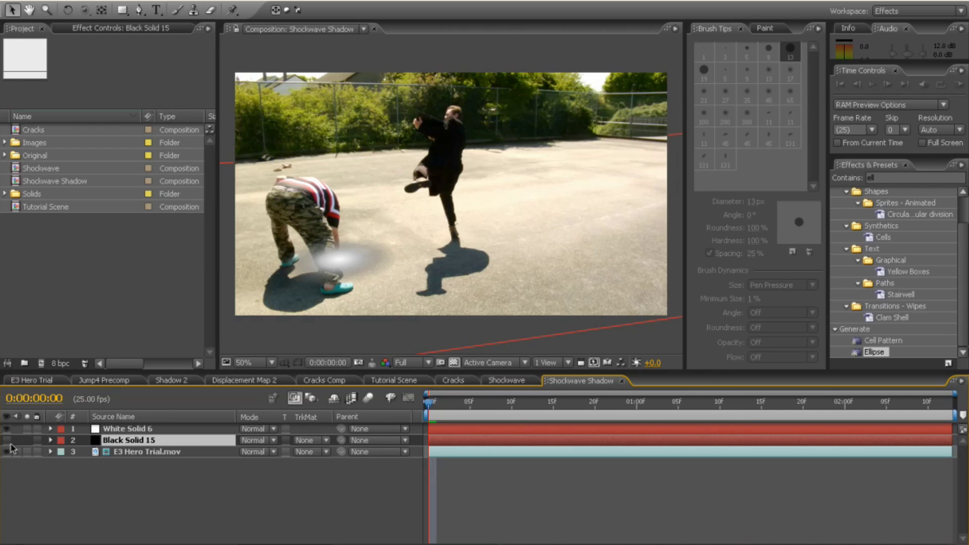
{"action": "left_click", "coordinate": [325, 441]}
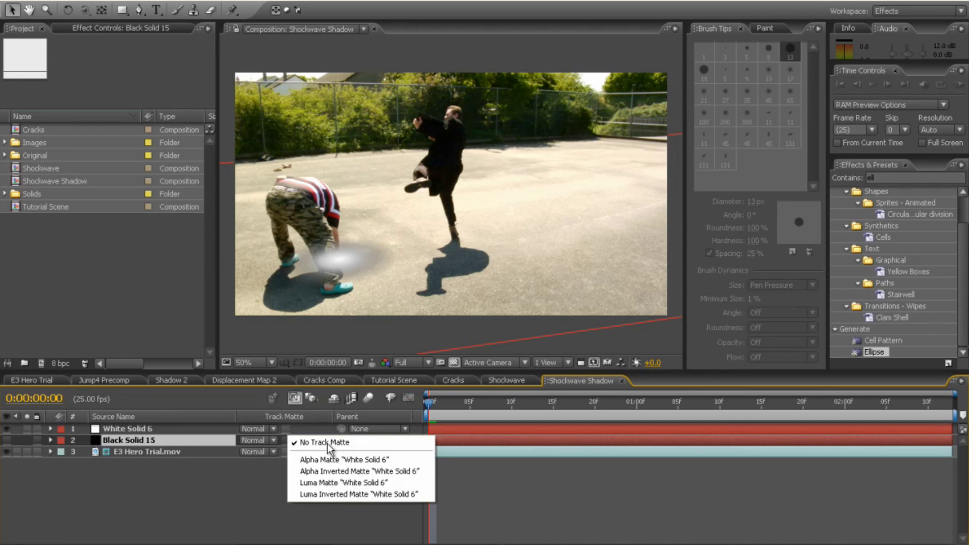
{"action": "left_click", "coordinate": [344, 460]}
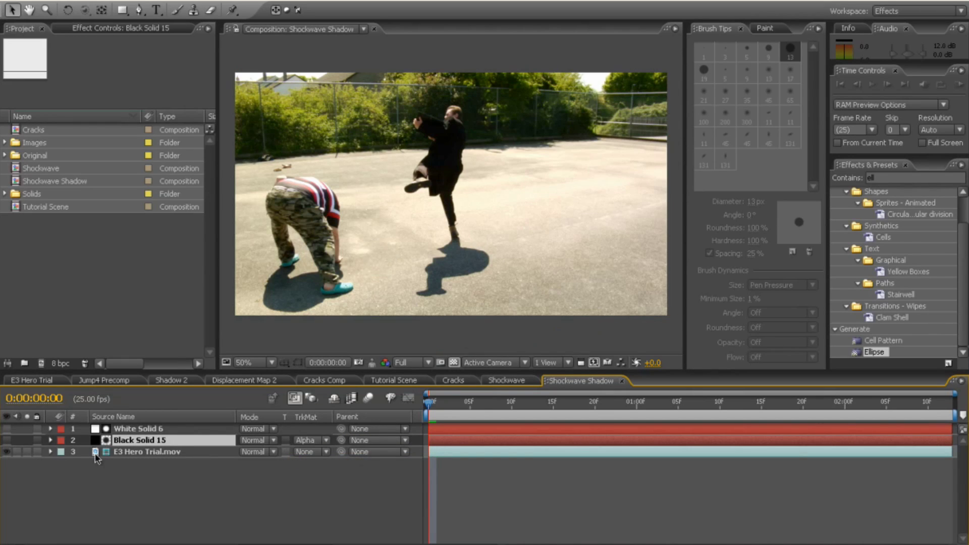
{"action": "left_click", "coordinate": [7, 440]}
{"action": "key", "text": "space"}
{"action": "left_click_drag", "start_coordinate": [554, 426], "coordinate": [579, 461]}
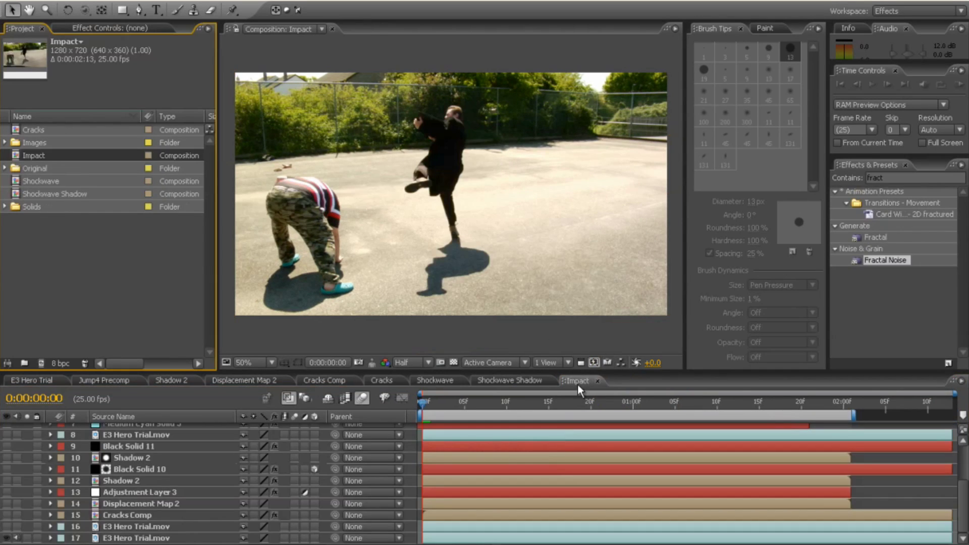
Step: Scrub to about one second and hide layer 16's E3 Hero Trial.mov footage in Impact
{"action": "left_click", "coordinate": [577, 381]}
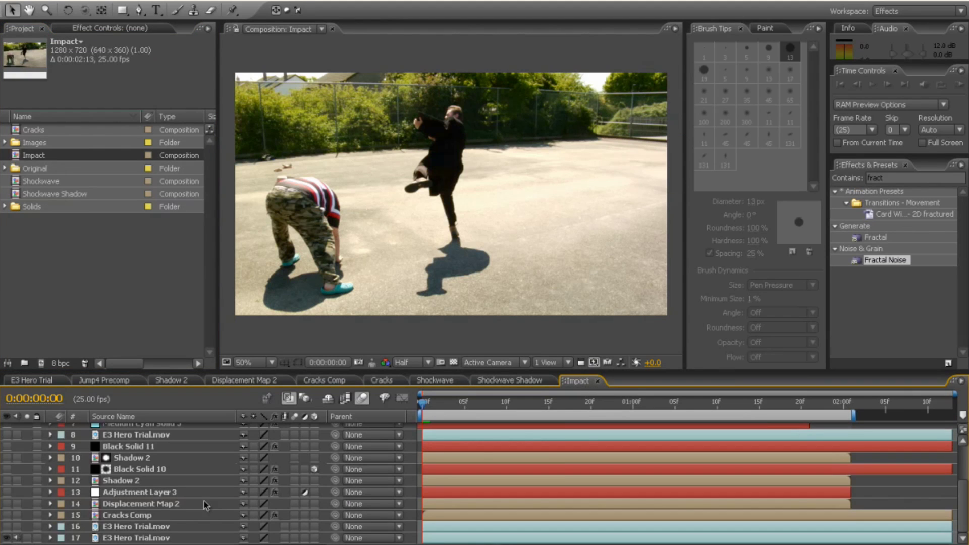
{"action": "left_click", "coordinate": [130, 538]}
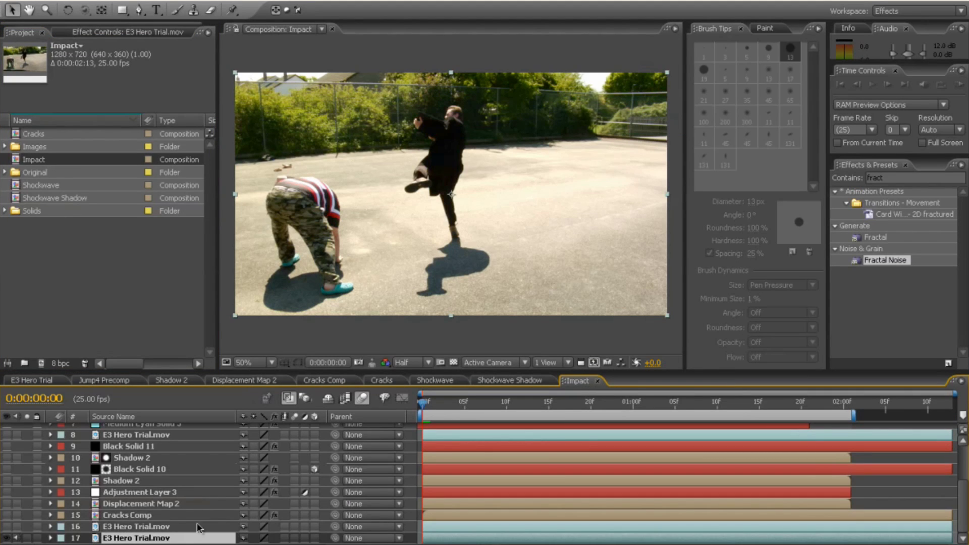
{"action": "left_click_drag", "start_coordinate": [423, 406], "coordinate": [653, 406]}
{"action": "left_click", "coordinate": [7, 527]}
{"action": "left_click", "coordinate": [159, 527]}
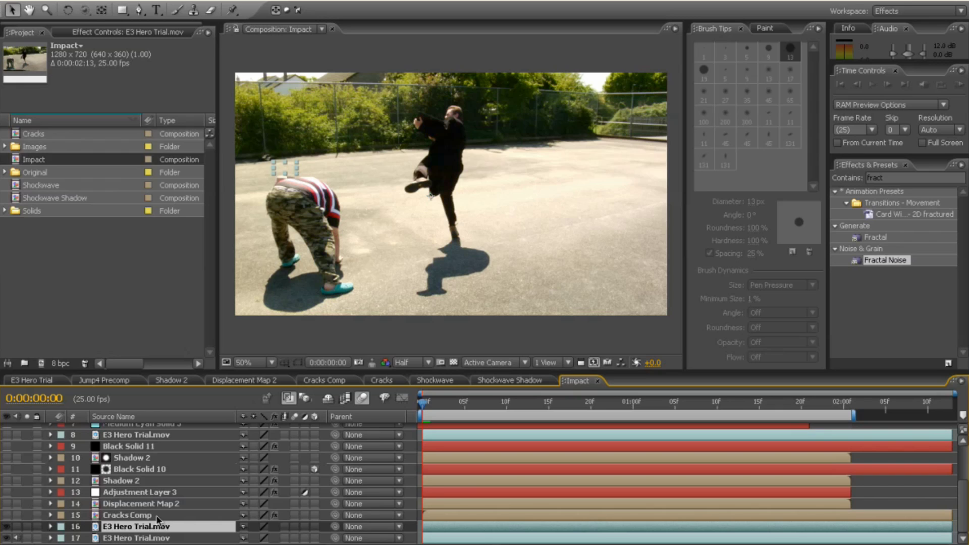
Step: Turn on the Cracks Comp layer and play the comp to watch the cracks
{"action": "left_click", "coordinate": [156, 514]}
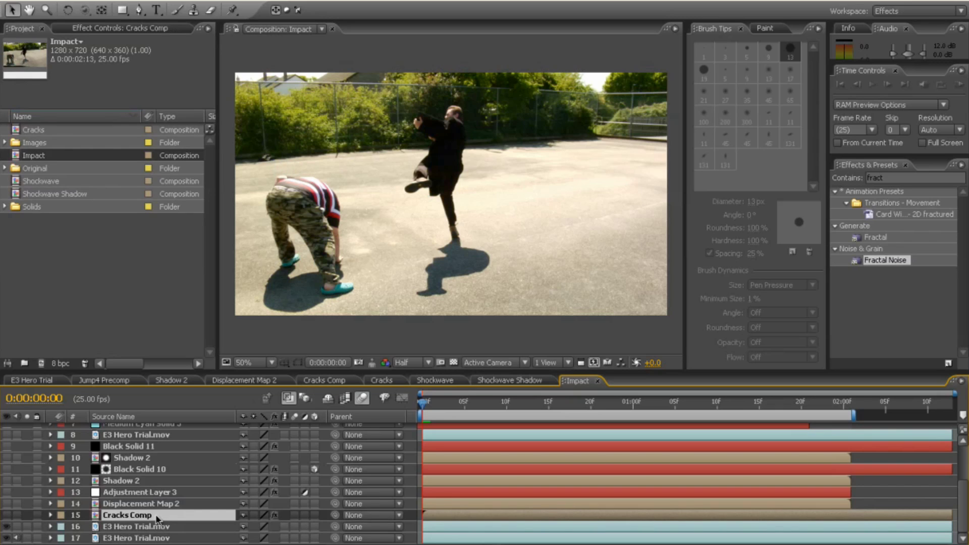
{"action": "left_click", "coordinate": [102, 26]}
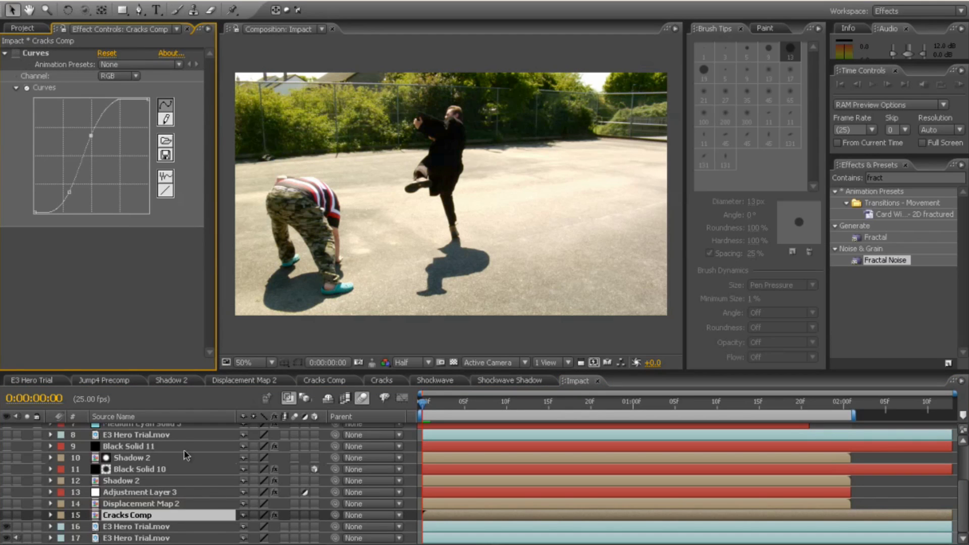
{"action": "left_click", "coordinate": [6, 514]}
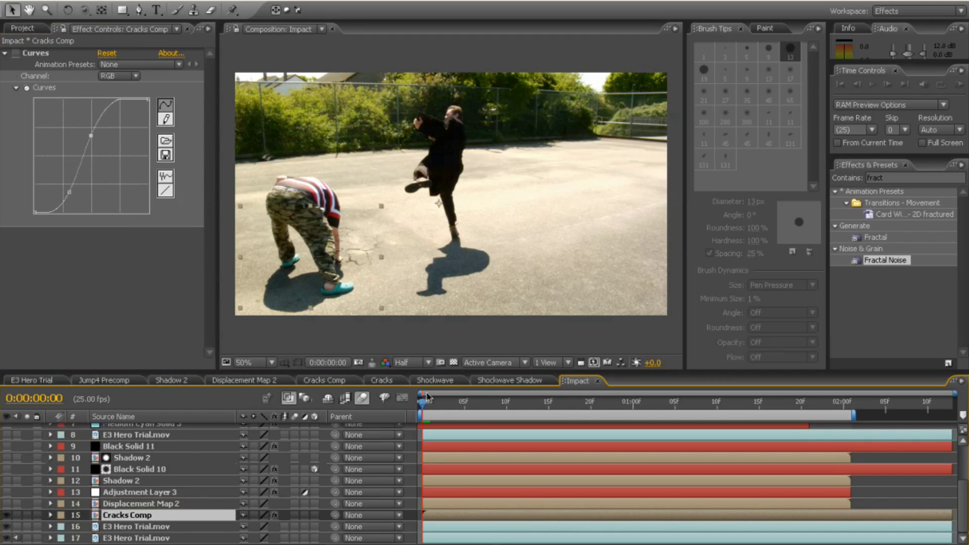
{"action": "key", "text": "space"}
Step: Reveal Mask 1's properties, 57-pixel feather, and watch its keyframed path animate
{"action": "key", "text": "m"}
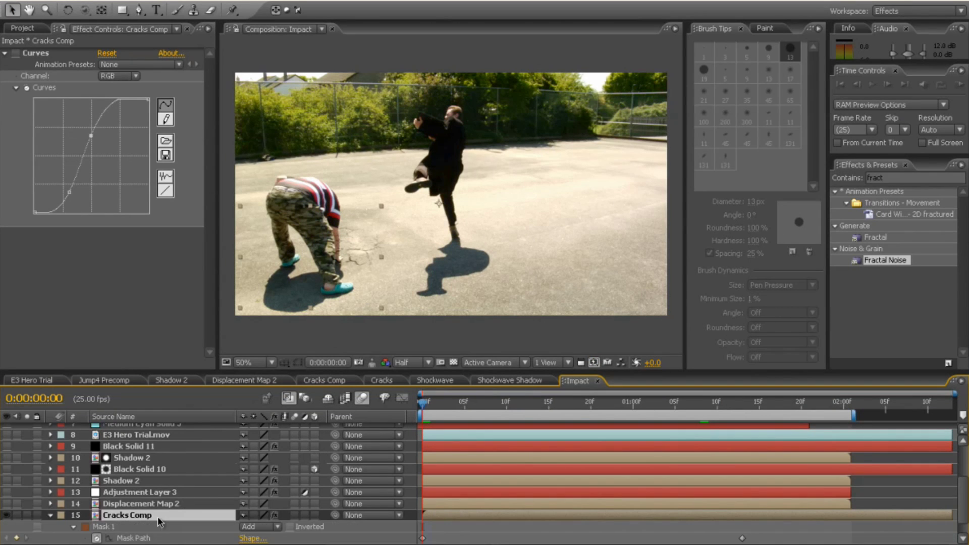
{"action": "left_click", "coordinate": [298, 362]}
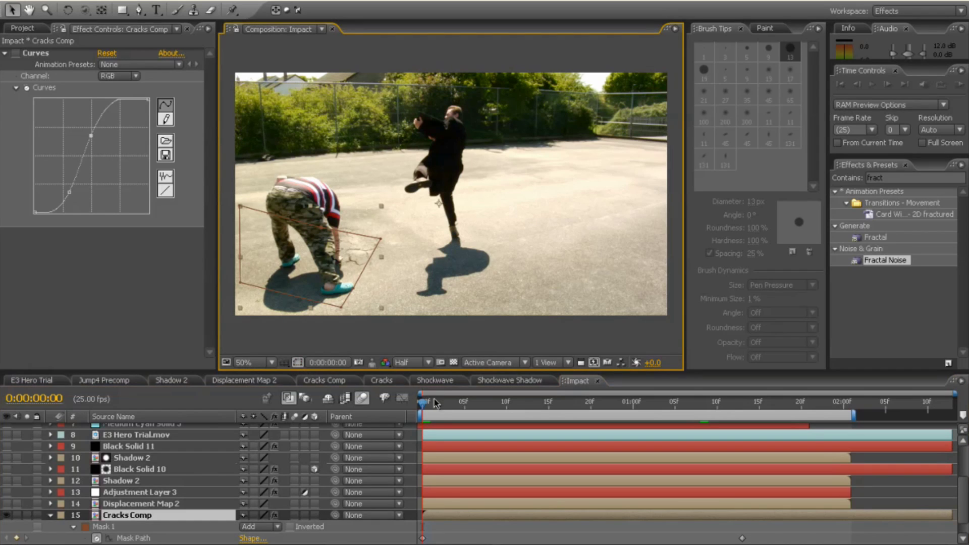
{"action": "left_click", "coordinate": [142, 517]}
{"action": "scroll", "coordinate": [139, 514], "scroll_direction": "down", "scroll_amount": 1}
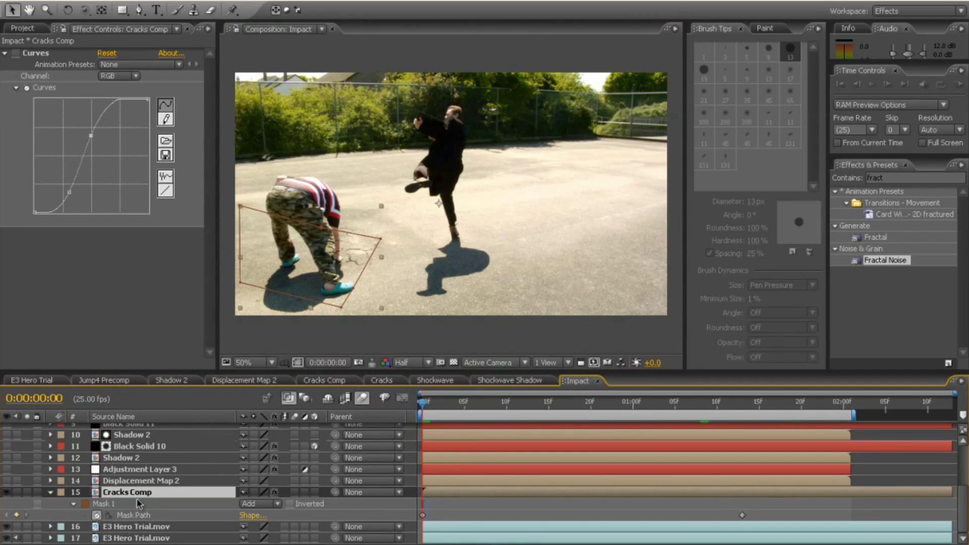
{"action": "key", "text": "m"}
{"action": "key", "text": "m"}
{"action": "scroll", "coordinate": [137, 499], "scroll_direction": "down", "scroll_amount": 2}
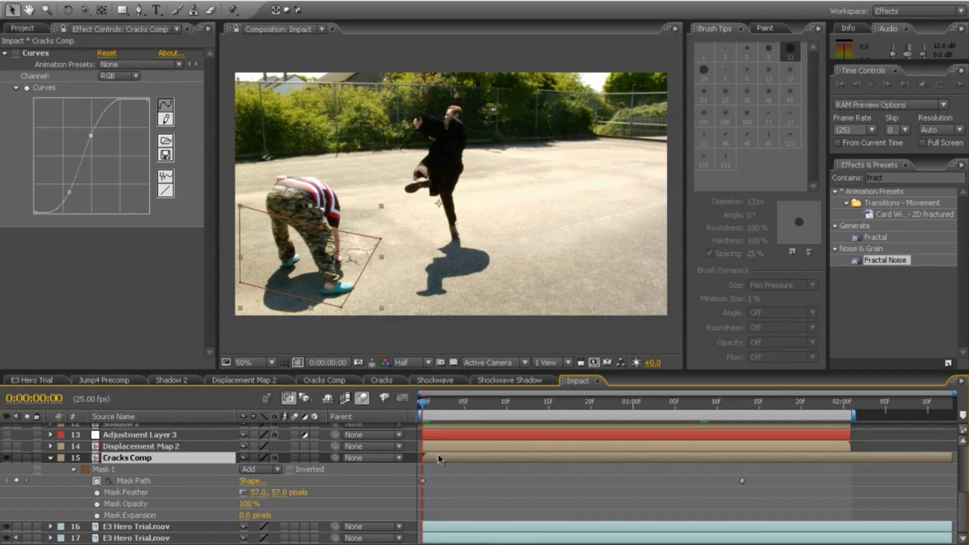
{"action": "left_click_drag", "start_coordinate": [423, 402], "coordinate": [852, 427]}
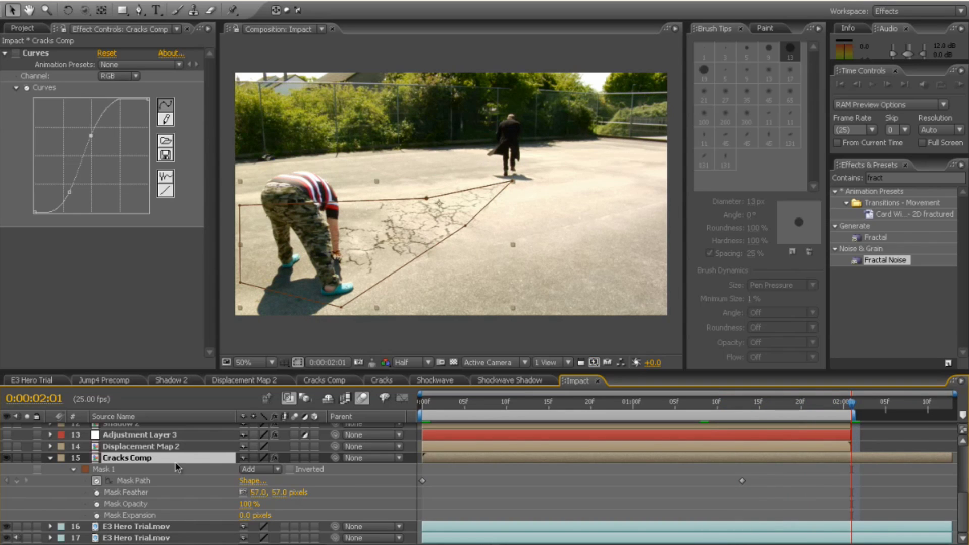
Step: Show the Mode columns and keep Cracks Comp's blend mode as Classic Difference
{"action": "key", "text": "F4"}
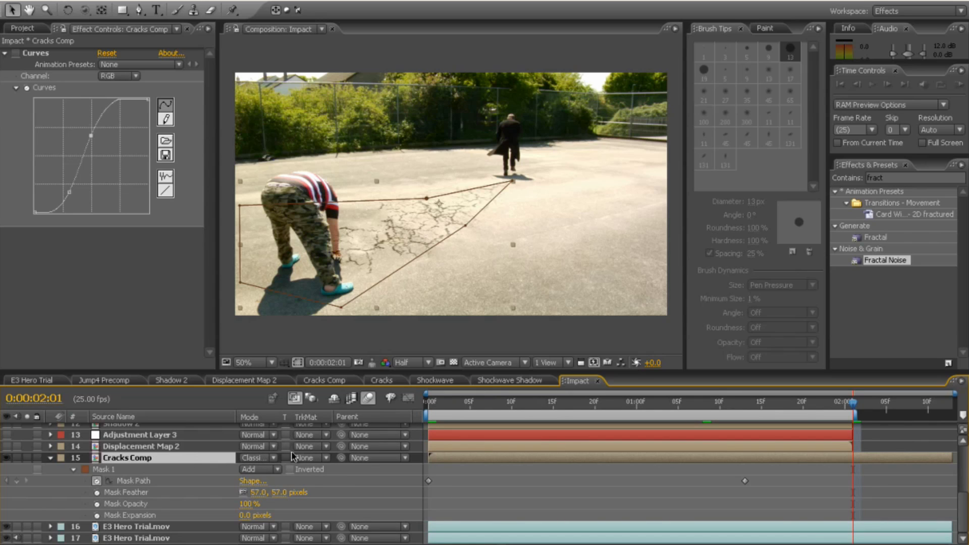
{"action": "left_click", "coordinate": [275, 459]}
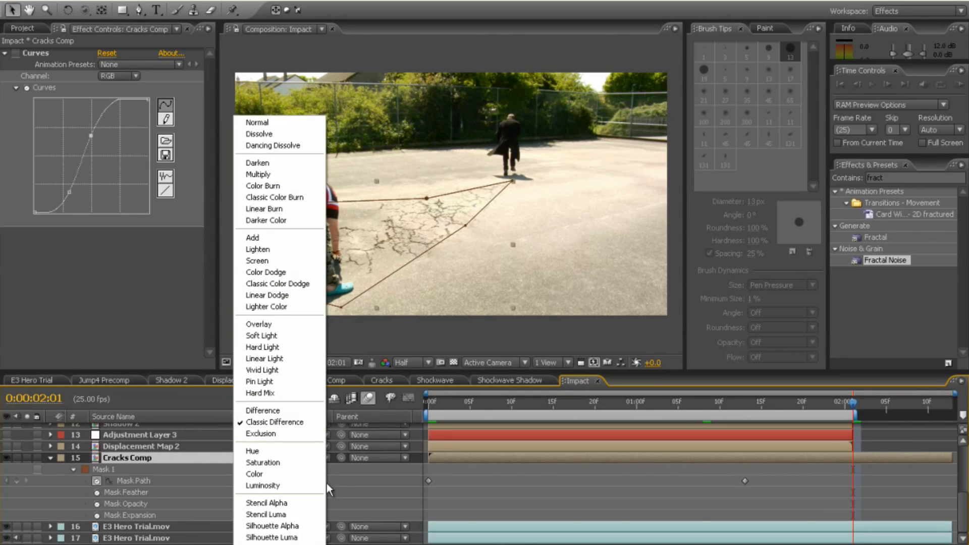
{"action": "left_click", "coordinate": [182, 458]}
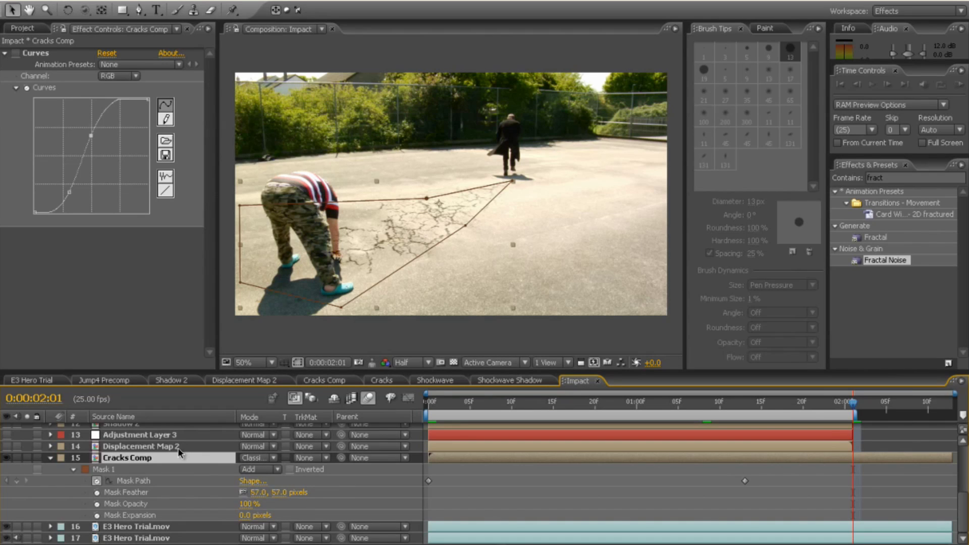
Step: Enable the Curves effect on Cracks Comp to darken the cracks and preview
{"action": "key", "text": "t"}
{"action": "key", "text": "t"}
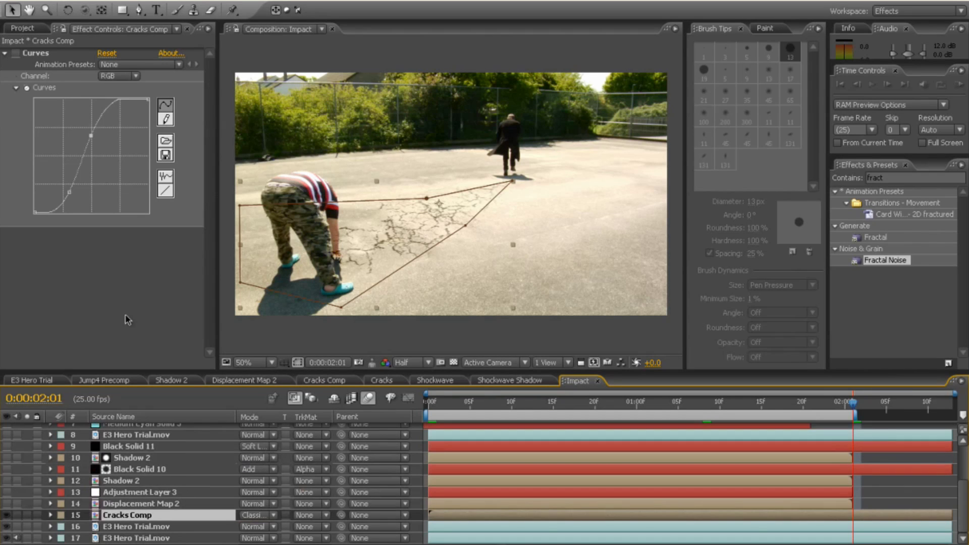
{"action": "left_click", "coordinate": [33, 54]}
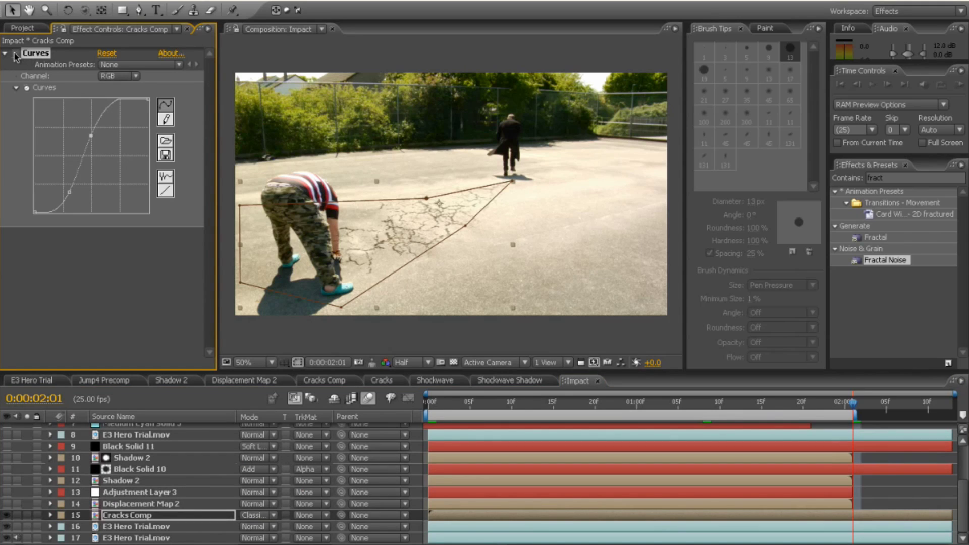
{"action": "left_click", "coordinate": [16, 54]}
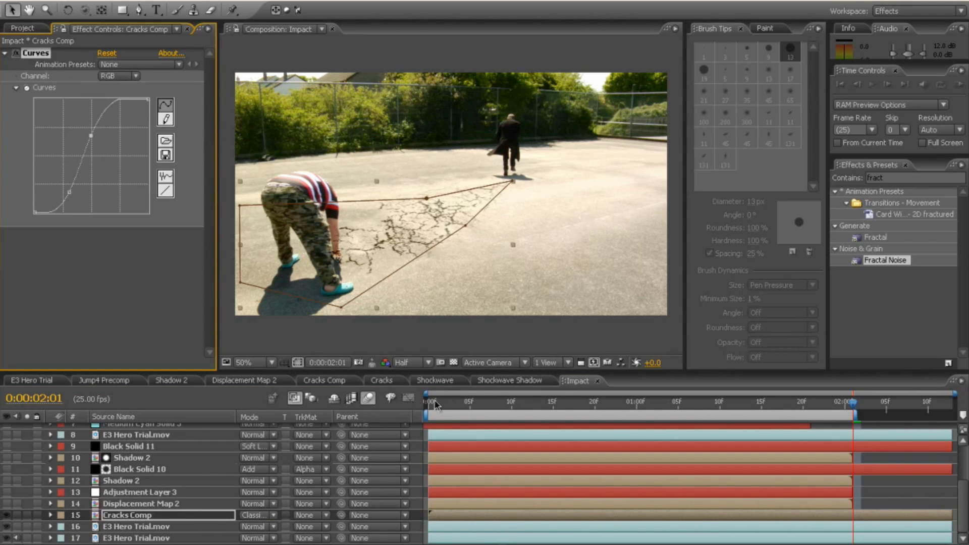
{"action": "left_click", "coordinate": [453, 402]}
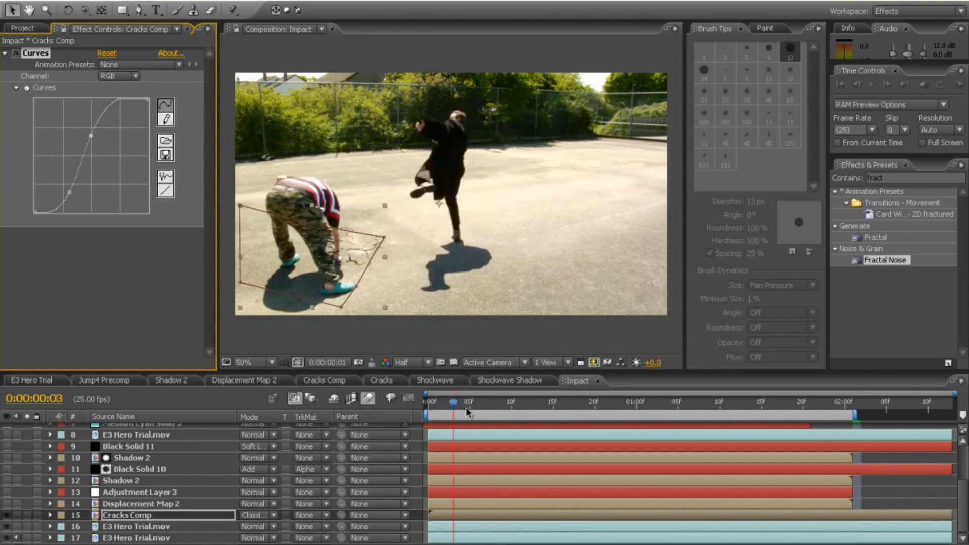
{"action": "key", "text": "space"}
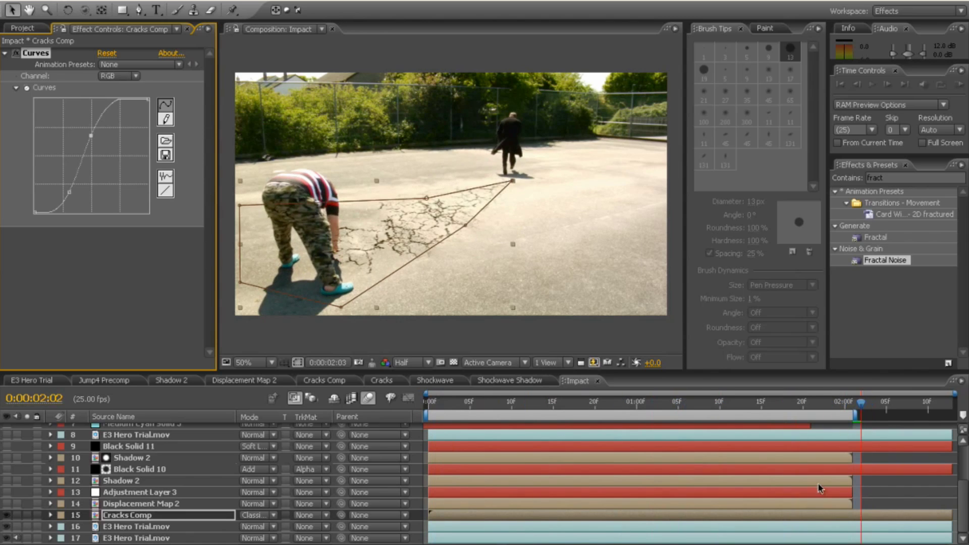
Step: Show the Displacement Map 2 ring layer, preview it, and inspect Adjustment Layer 3's Displacement Map
{"action": "left_click", "coordinate": [429, 402]}
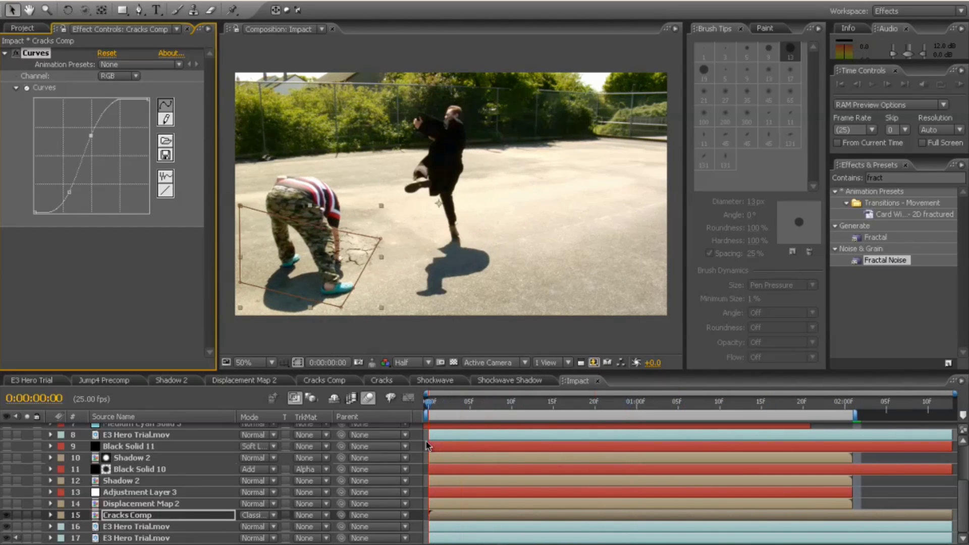
{"action": "left_click", "coordinate": [130, 504]}
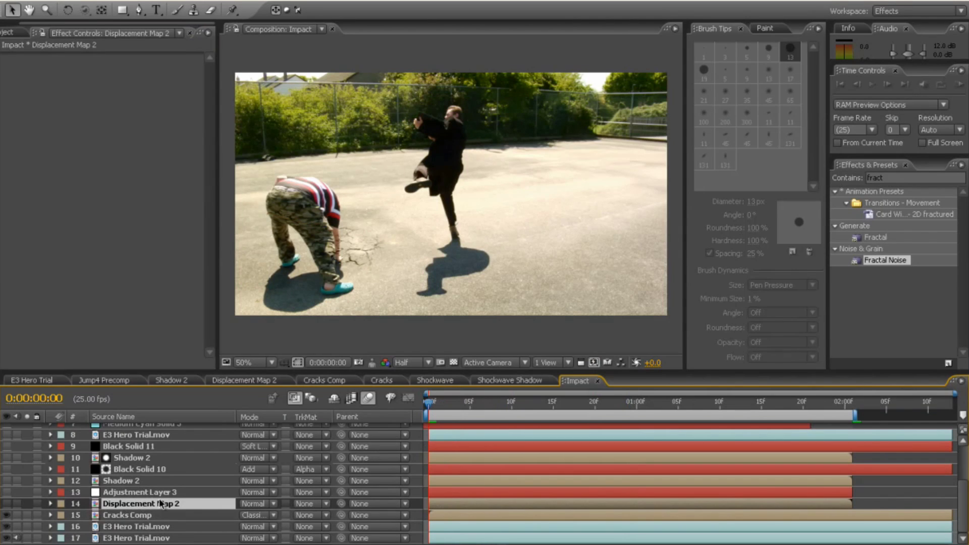
{"action": "left_click", "coordinate": [7, 503]}
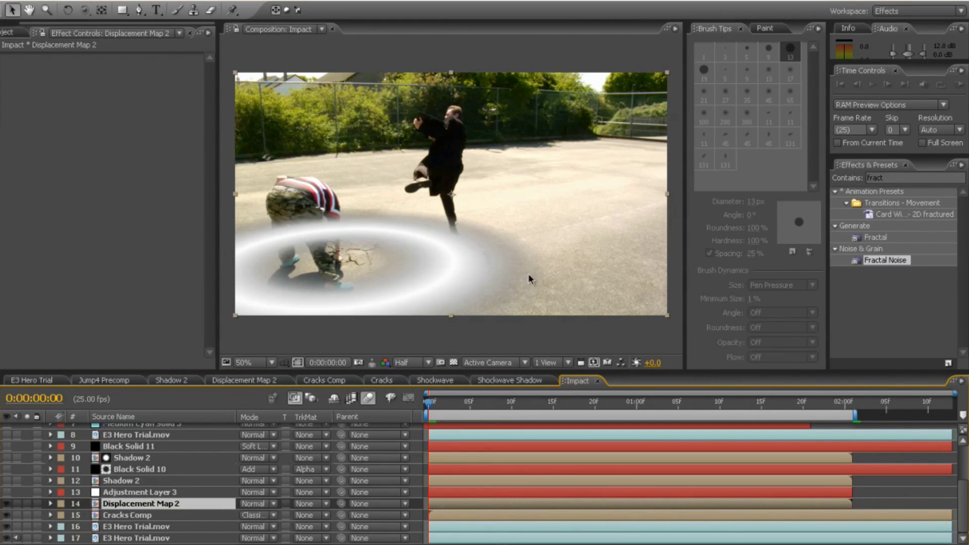
{"action": "key", "text": "space"}
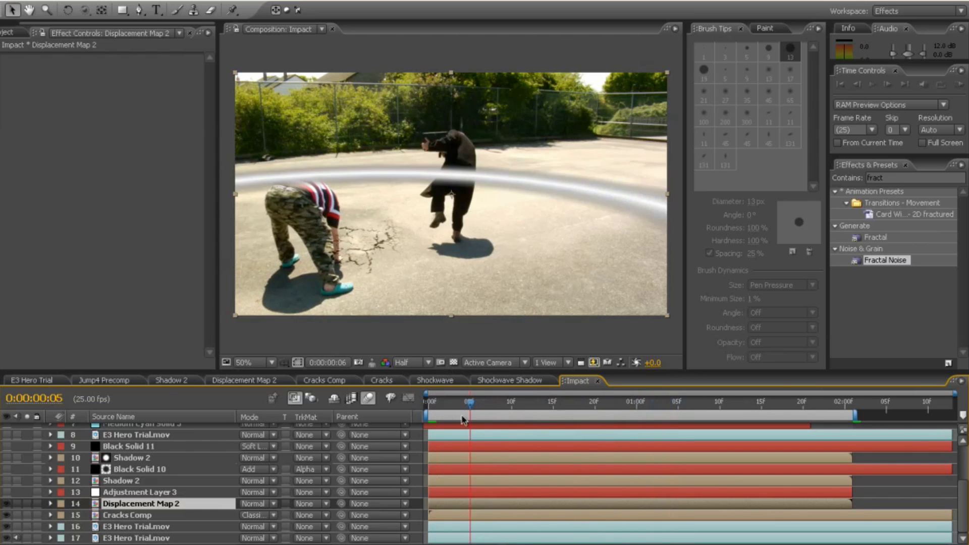
{"action": "key", "text": "space"}
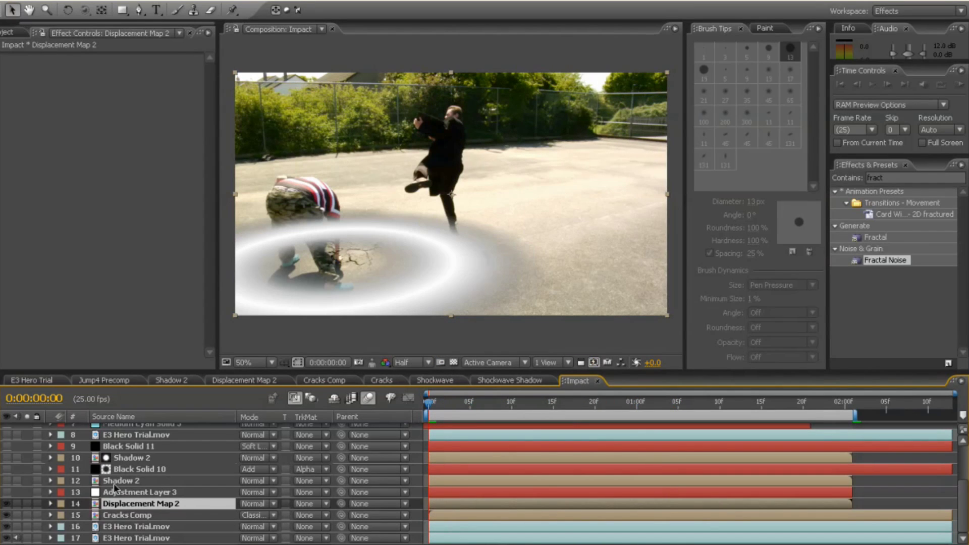
{"action": "left_click", "coordinate": [123, 494]}
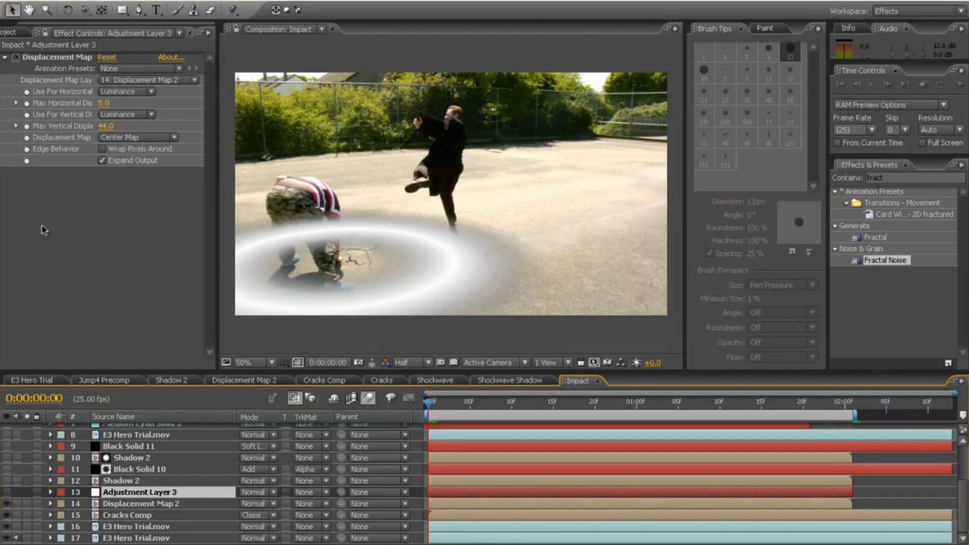
{"action": "left_click", "coordinate": [73, 58]}
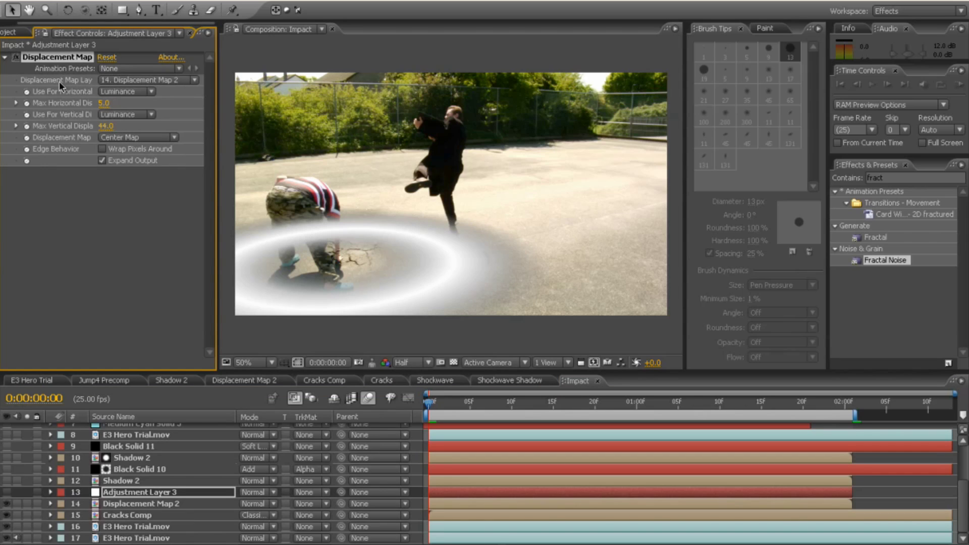
Step: Rename the Displacement Map 2 layer to 'Shockwave'
{"action": "left_click", "coordinate": [176, 505]}
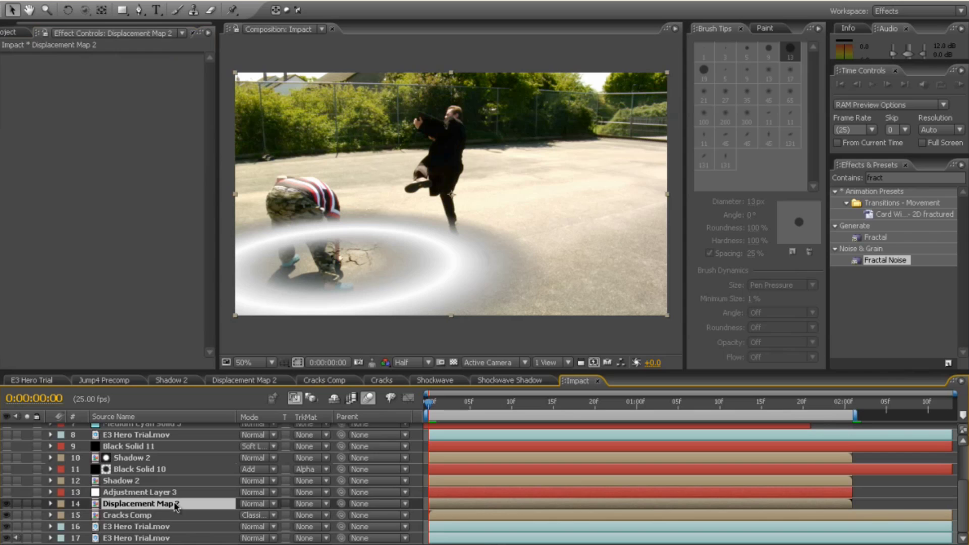
{"action": "key", "text": "Return"}
{"action": "type", "text": "Shockw"}
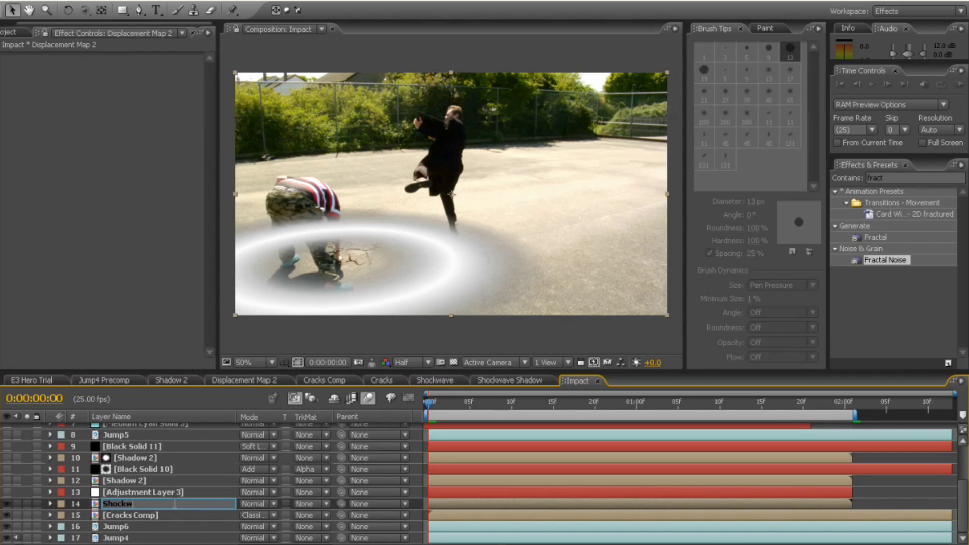
{"action": "type", "text": "ave"}
{"action": "key", "text": "Return"}
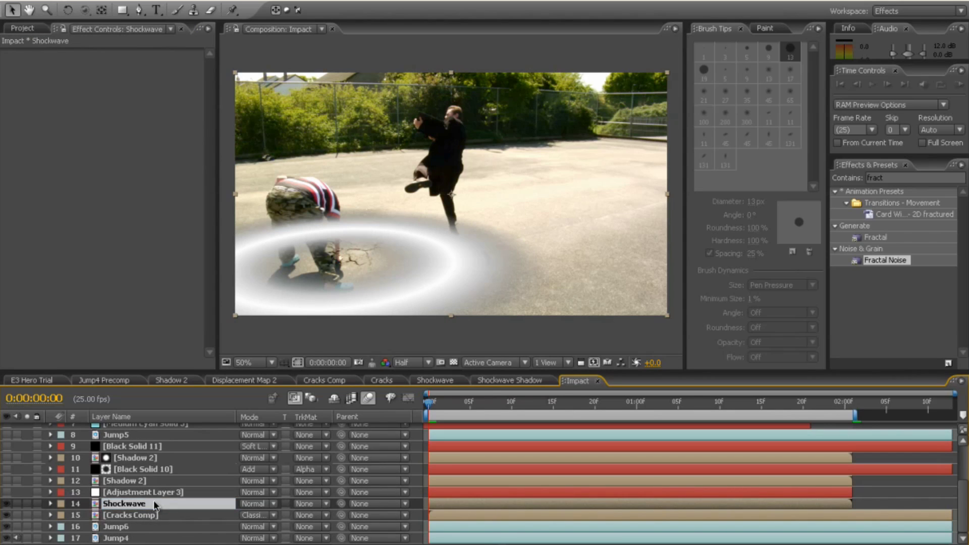
Step: Enable Adjustment Layer 3's warp, hide Shockwave, and preview the displacement from frame 6
{"action": "left_click", "coordinate": [152, 493]}
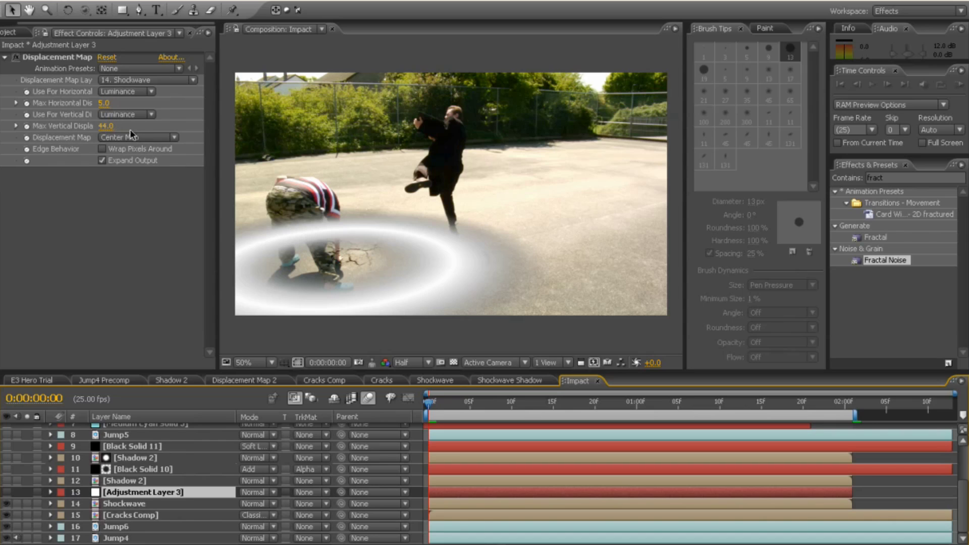
{"action": "left_click", "coordinate": [7, 493]}
{"action": "left_click", "coordinate": [7, 504]}
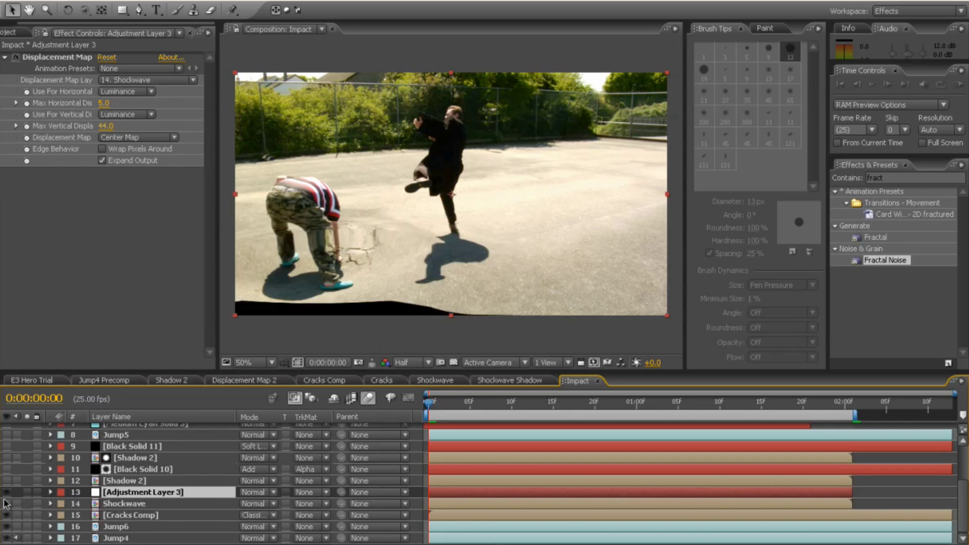
{"action": "left_click_drag", "start_coordinate": [430, 404], "coordinate": [475, 384]}
{"action": "key", "text": "KP_0"}
{"action": "key", "text": "KP_0"}
{"action": "key", "text": "Home"}
Step: Make Shadow 2 visible and reveal its 21% opacity
{"action": "left_click", "coordinate": [140, 480]}
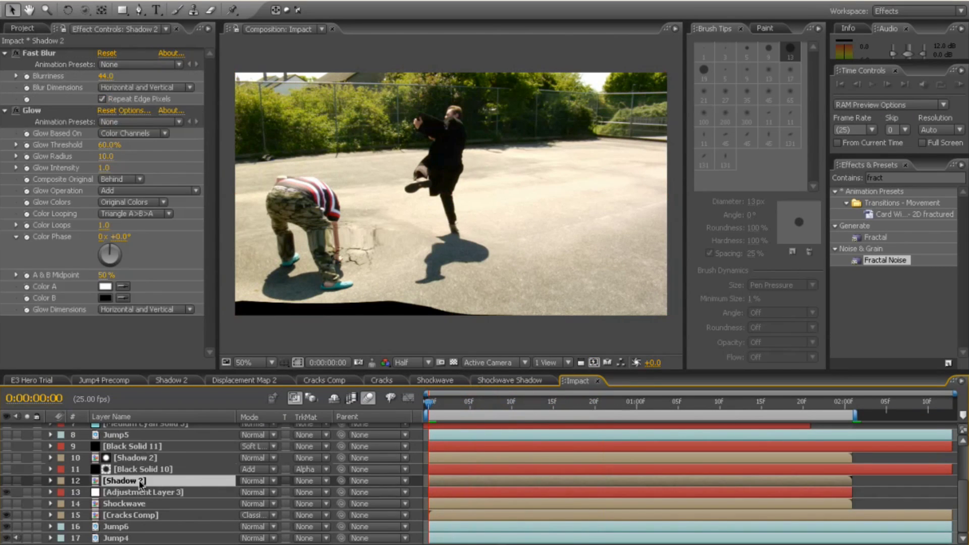
{"action": "left_click", "coordinate": [7, 481]}
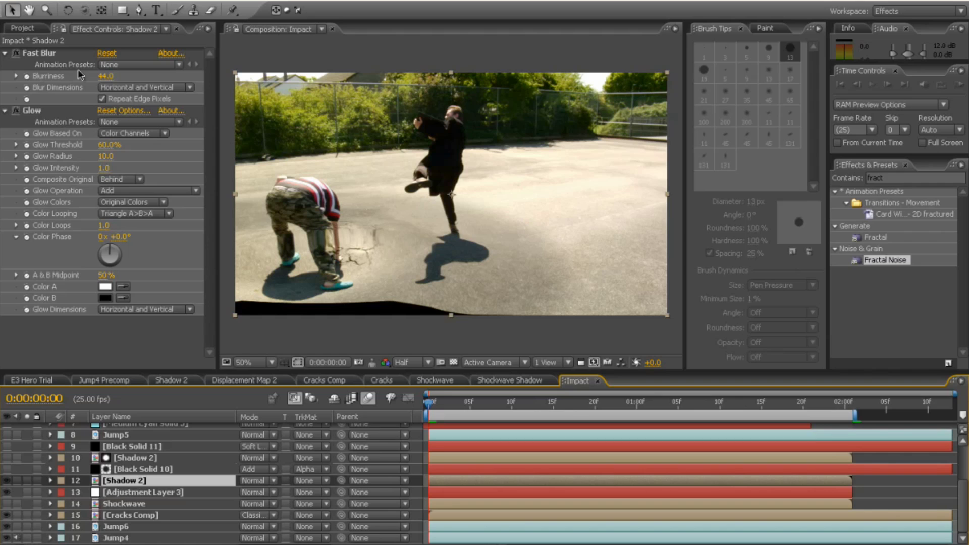
{"action": "key", "text": "t"}
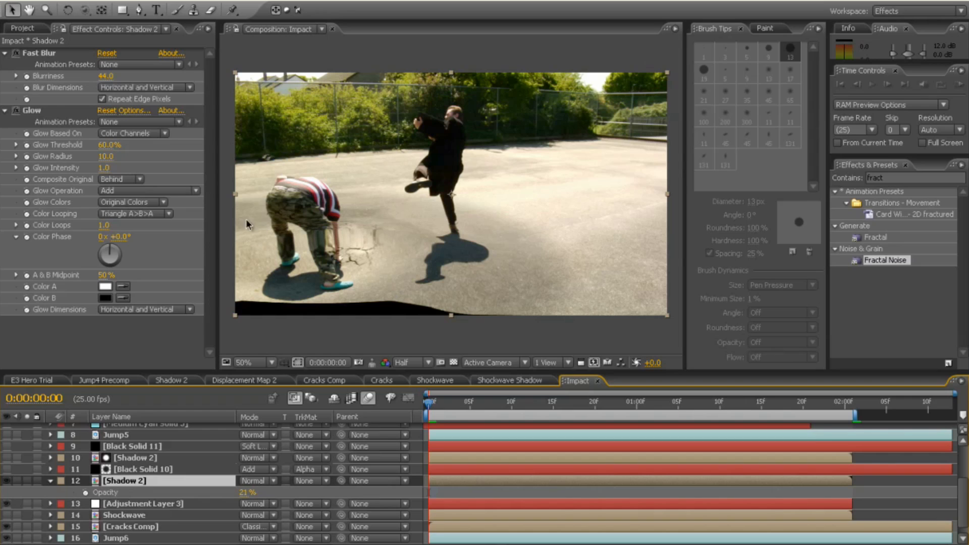
Step: Toggle Shadow 2's Fast Blur and Glow off and back on, preview, and collapse the layer
{"action": "left_click", "coordinate": [15, 113]}
{"action": "left_click", "coordinate": [16, 111]}
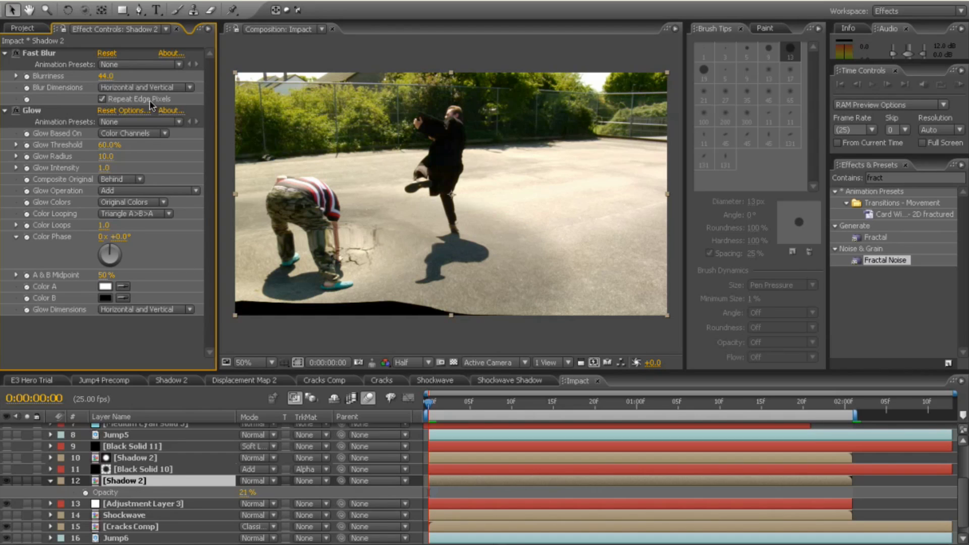
{"action": "left_click", "coordinate": [16, 53]}
{"action": "left_click", "coordinate": [17, 110]}
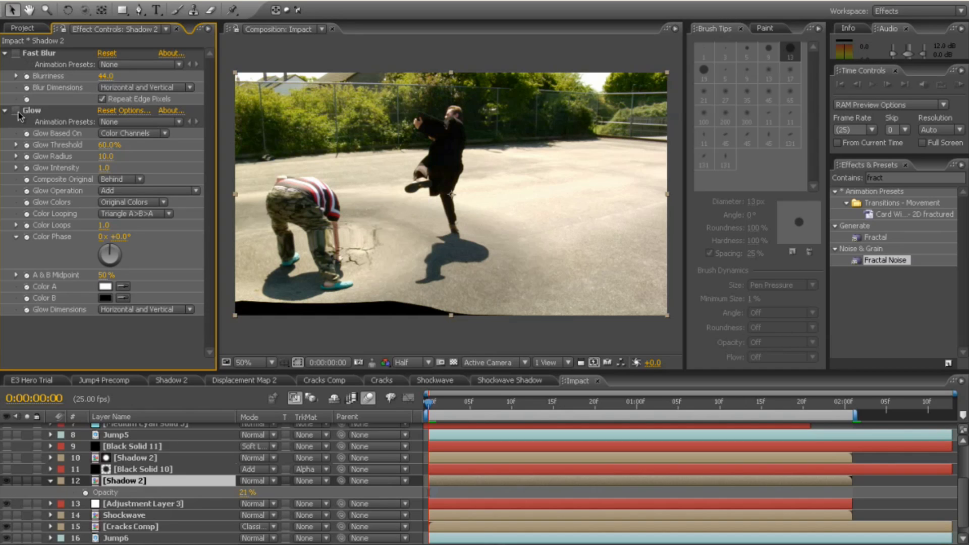
{"action": "left_click", "coordinate": [17, 110]}
{"action": "left_click", "coordinate": [16, 53]}
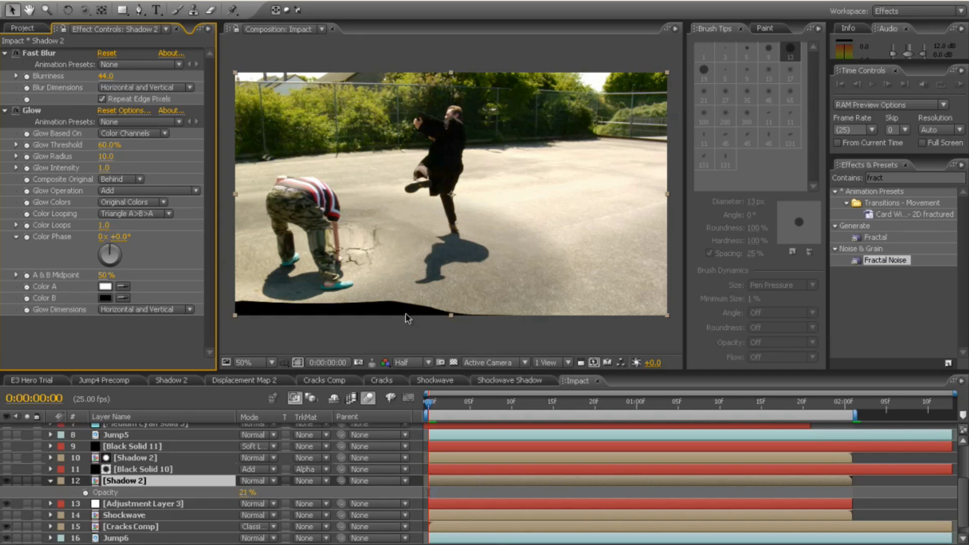
{"action": "left_click_drag", "start_coordinate": [431, 410], "coordinate": [487, 410]}
{"action": "key", "text": "space"}
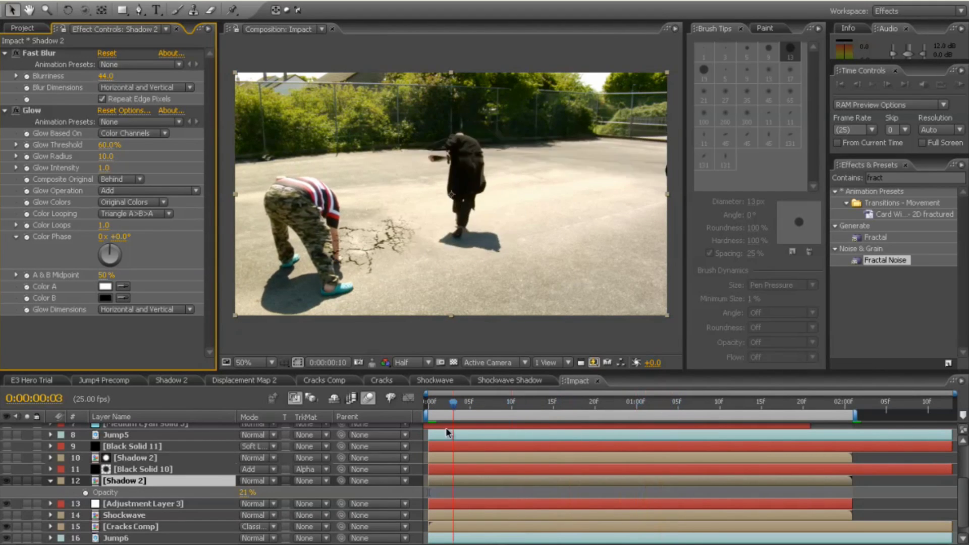
{"action": "key", "text": "space"}
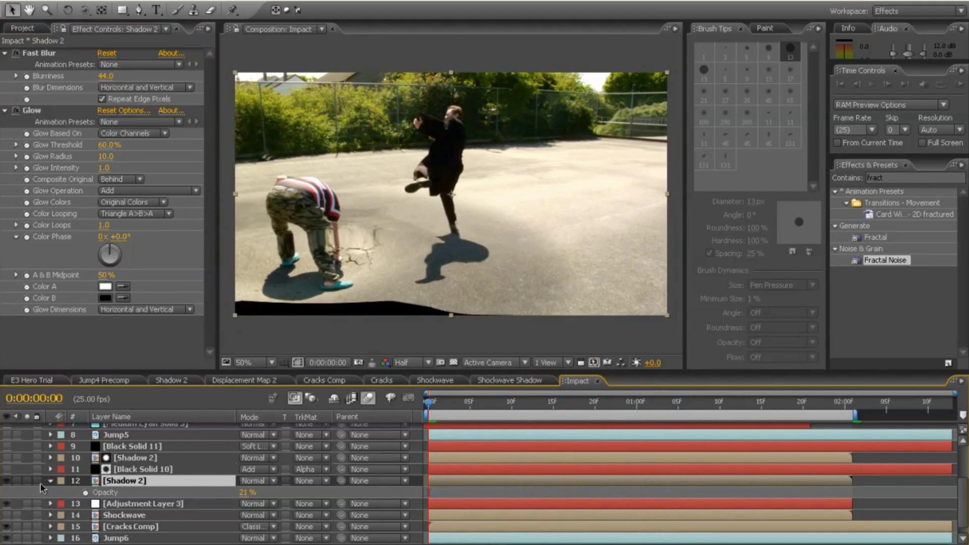
{"action": "left_click", "coordinate": [50, 480]}
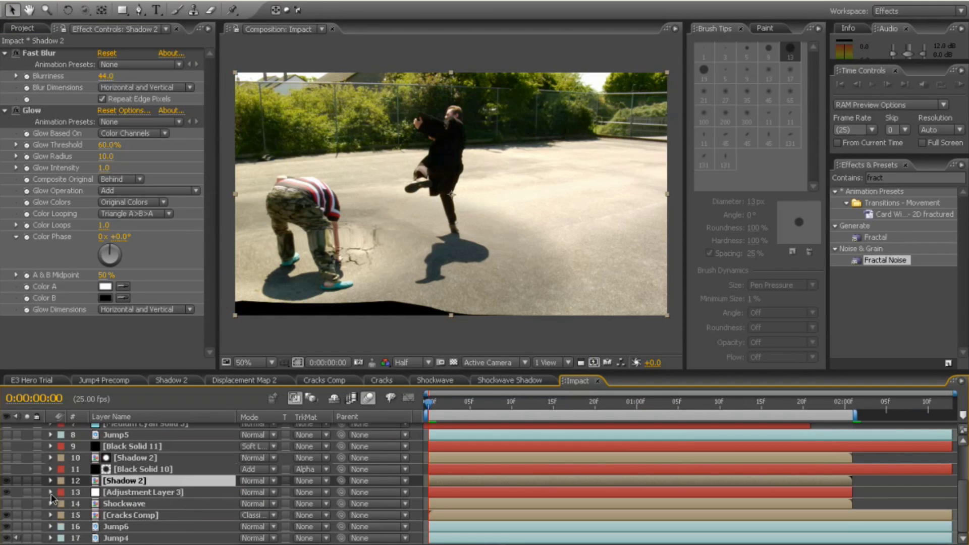
Step: Show Black Solid 10, keyframe its Fractal Noise Evolution, preview, and expand the Transform group
{"action": "left_click", "coordinate": [137, 467]}
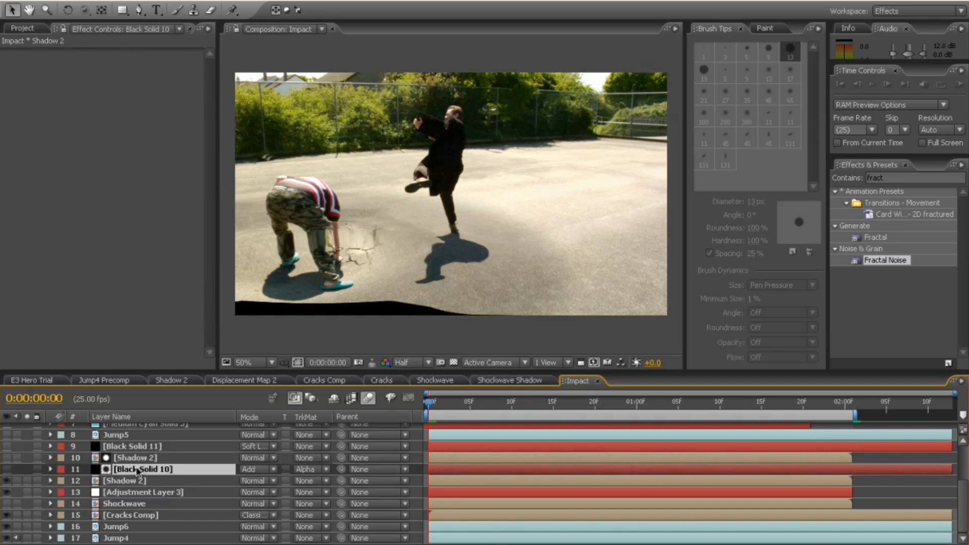
{"action": "left_click", "coordinate": [6, 468]}
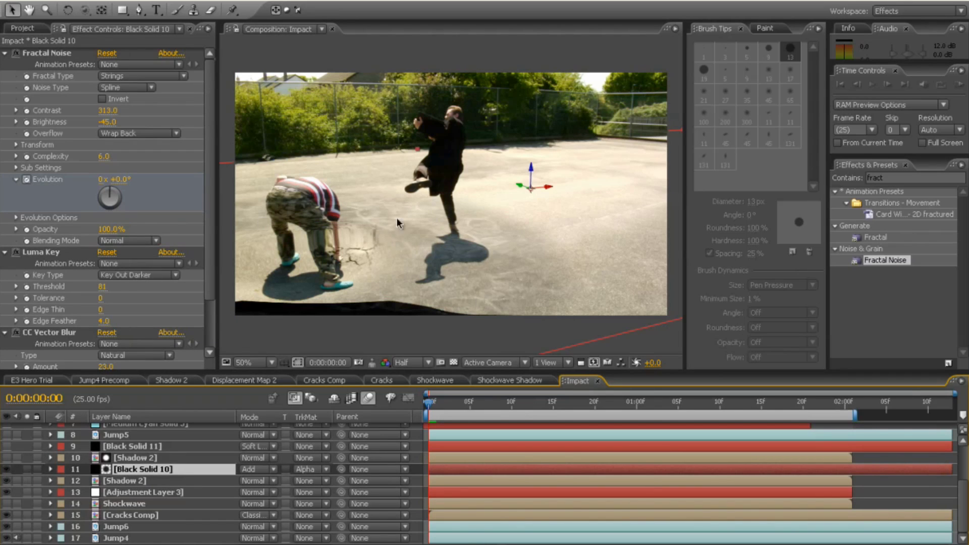
{"action": "left_click", "coordinate": [92, 76]}
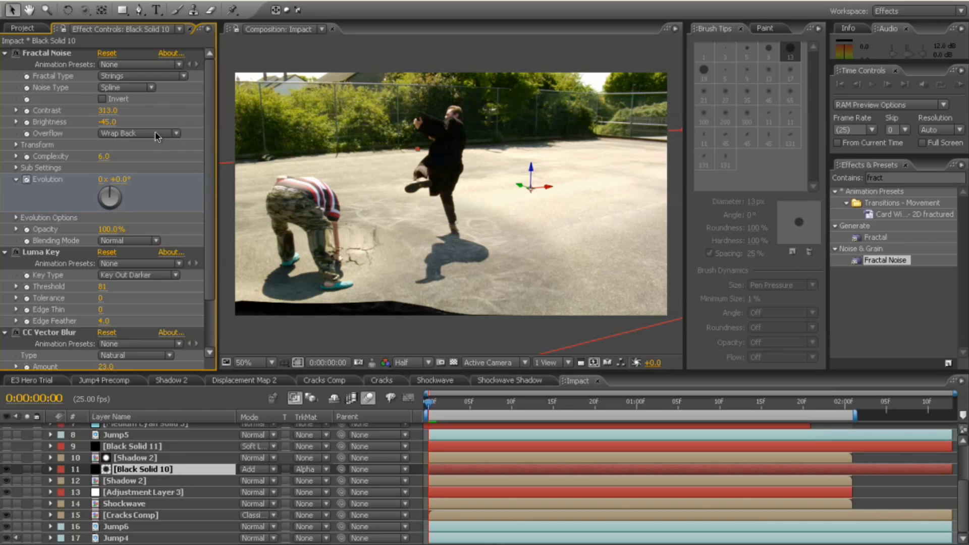
{"action": "left_click", "coordinate": [27, 179]}
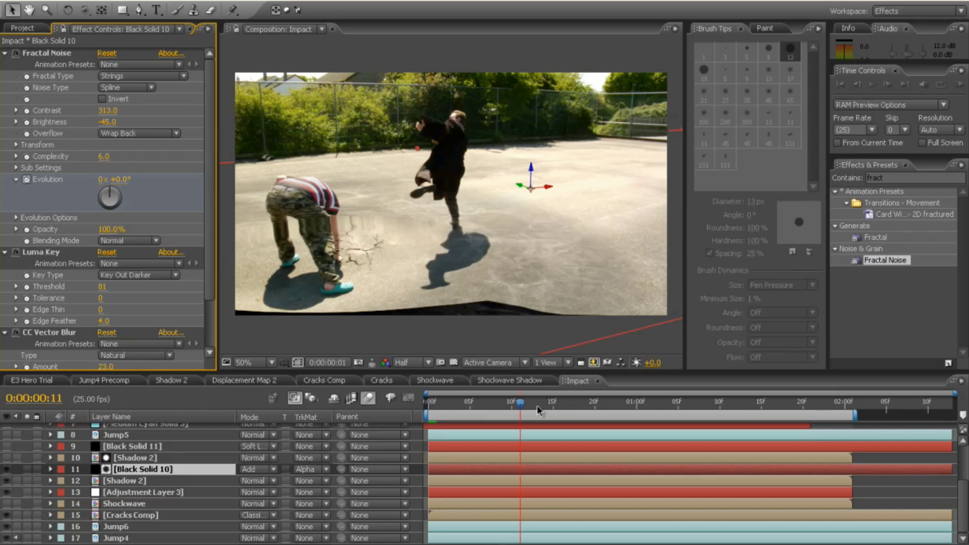
{"action": "key", "text": "Home"}
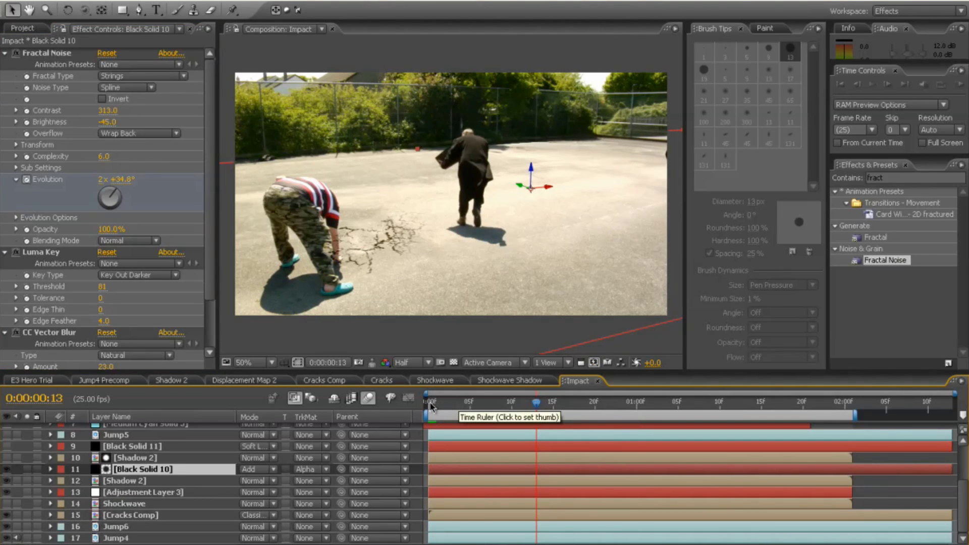
{"action": "key", "text": "KP_0"}
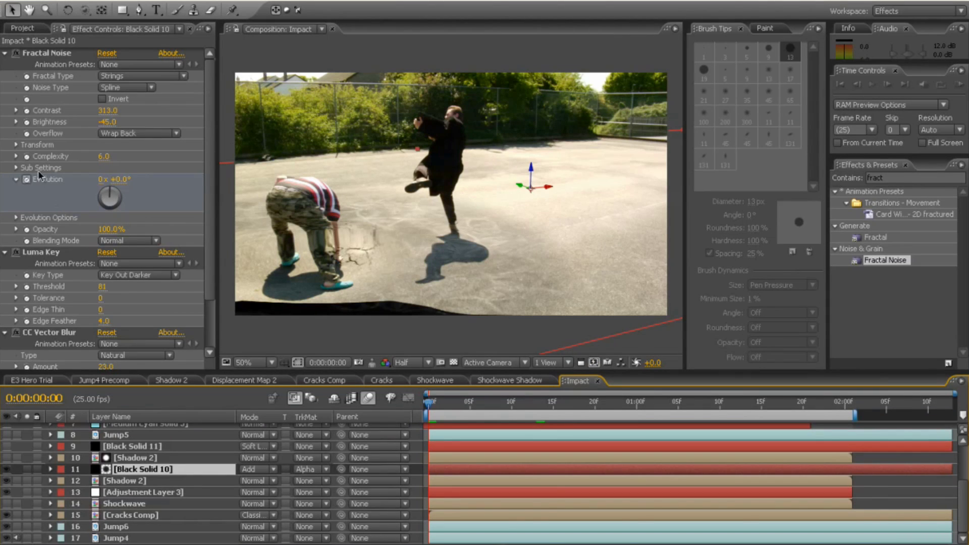
{"action": "left_click", "coordinate": [17, 145]}
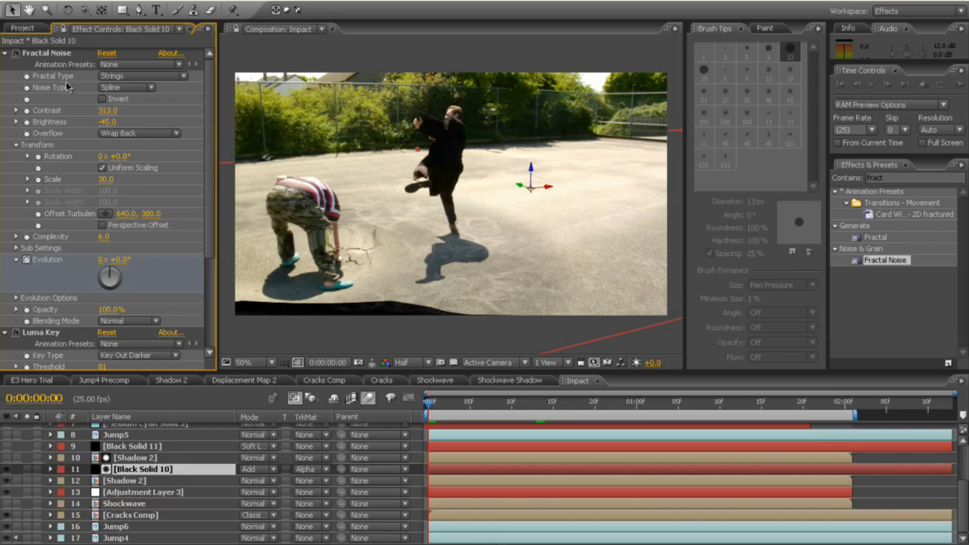
Step: Toggle CC Vector Blur (Amount 23.0) on then off, and collapse Black Solid 10's effects
{"action": "left_click", "coordinate": [5, 53]}
{"action": "left_click", "coordinate": [52, 65]}
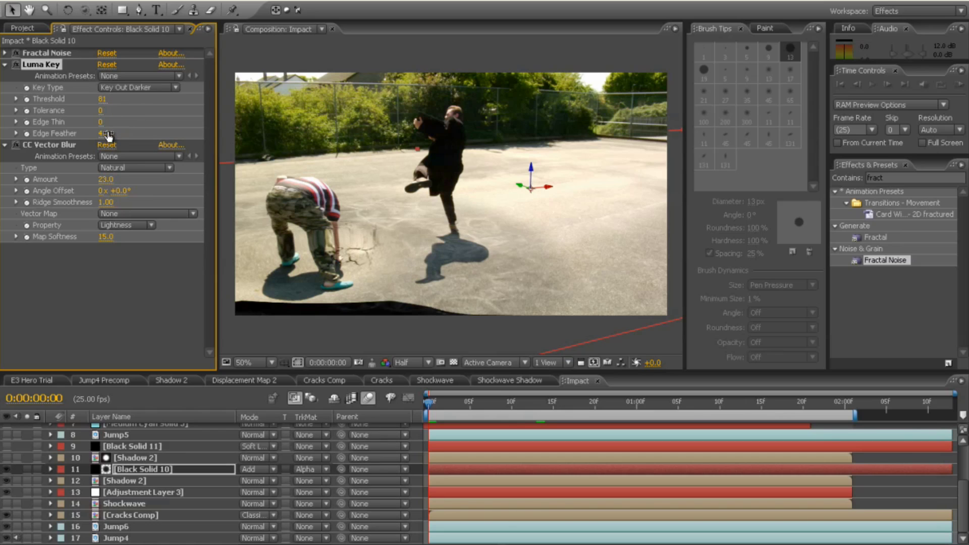
{"action": "left_click", "coordinate": [45, 146]}
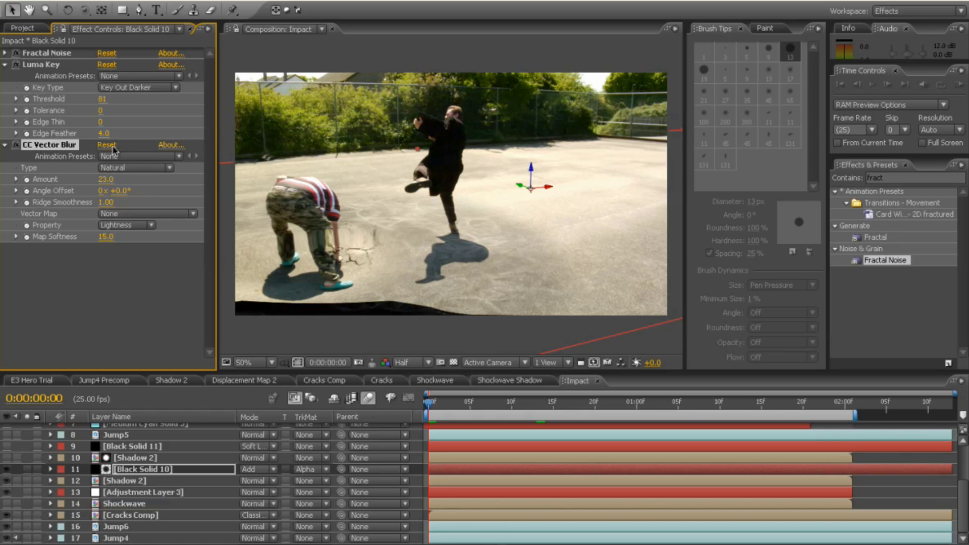
{"action": "left_click", "coordinate": [16, 146]}
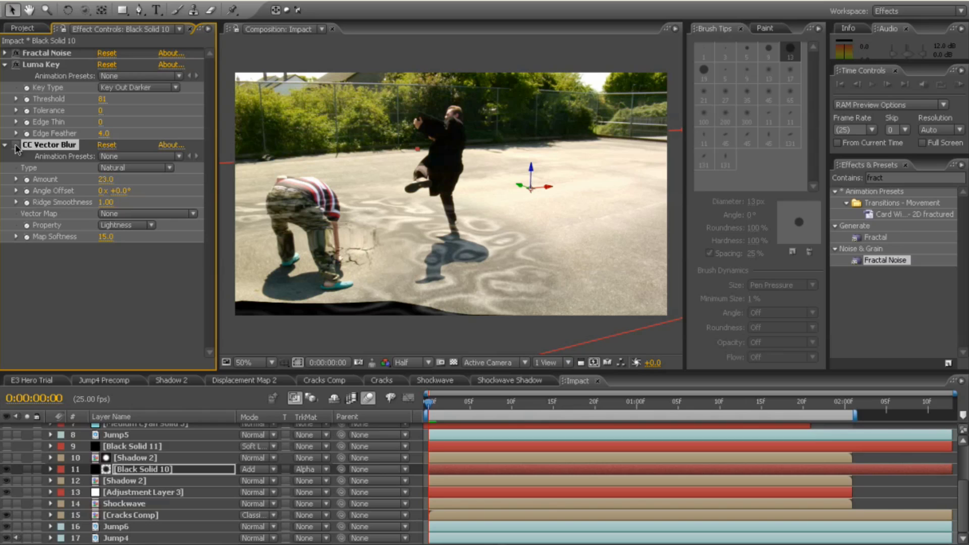
{"action": "left_click", "coordinate": [16, 146]}
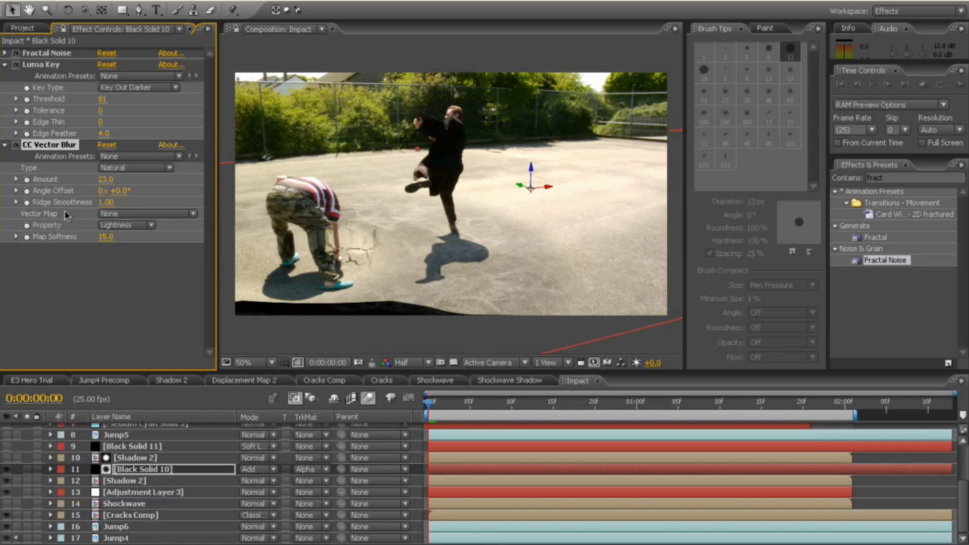
{"action": "left_click", "coordinate": [4, 64]}
{"action": "left_click", "coordinate": [5, 76]}
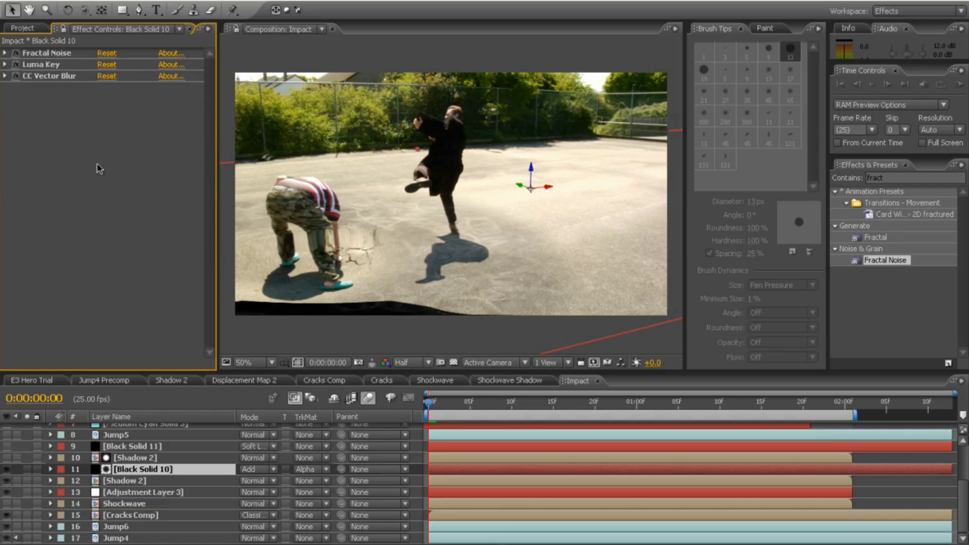
{"action": "left_click", "coordinate": [144, 467]}
Step: Keep Black Solid 10's track matte as Alpha Matte '[Shadow 2]', with Shadow 2 hidden
{"action": "left_click", "coordinate": [142, 458]}
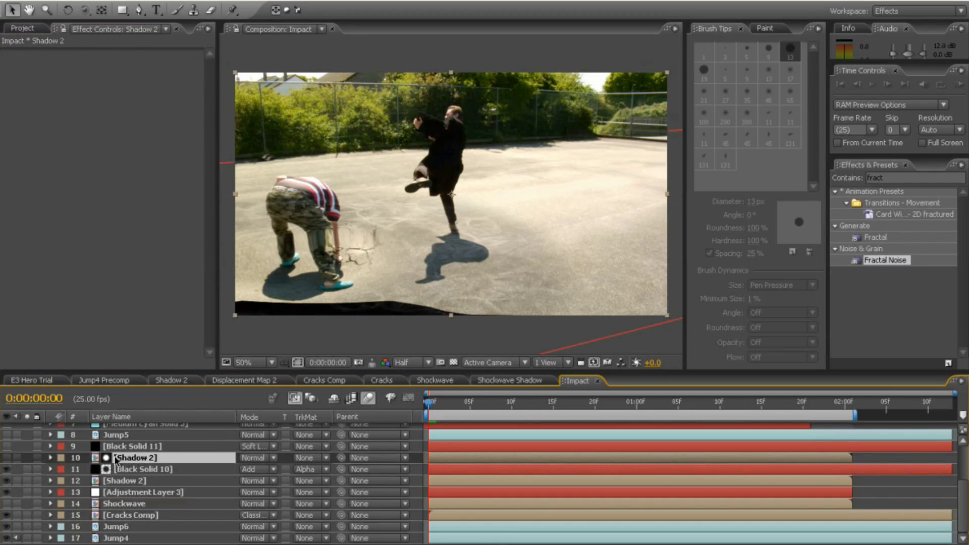
{"action": "left_click", "coordinate": [7, 457]}
{"action": "left_click", "coordinate": [7, 458]}
{"action": "left_click", "coordinate": [325, 470]}
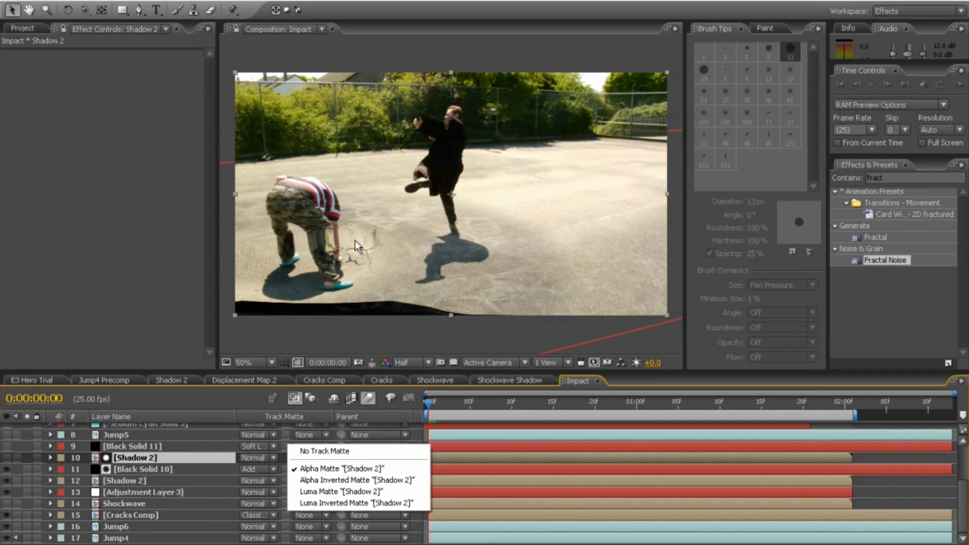
{"action": "left_click", "coordinate": [204, 459]}
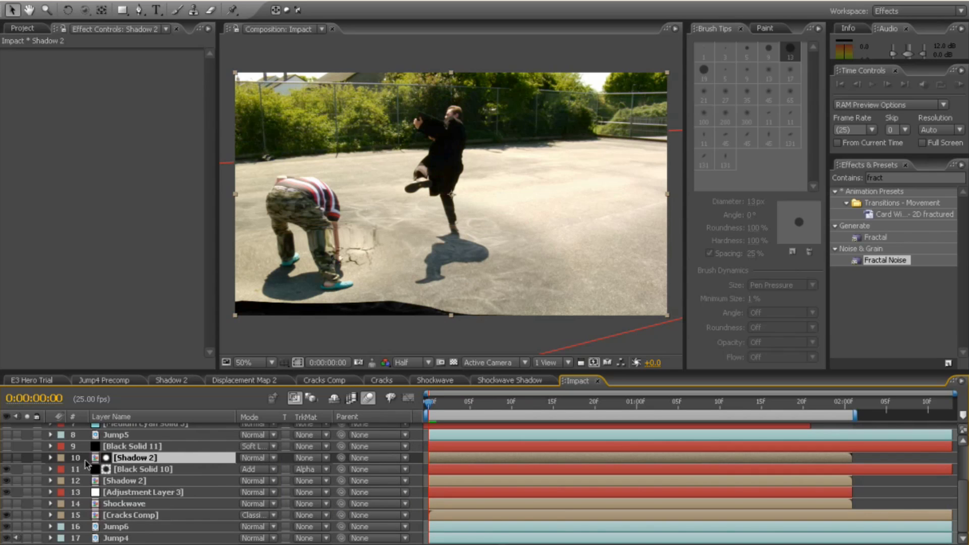
{"action": "left_click", "coordinate": [8, 458]}
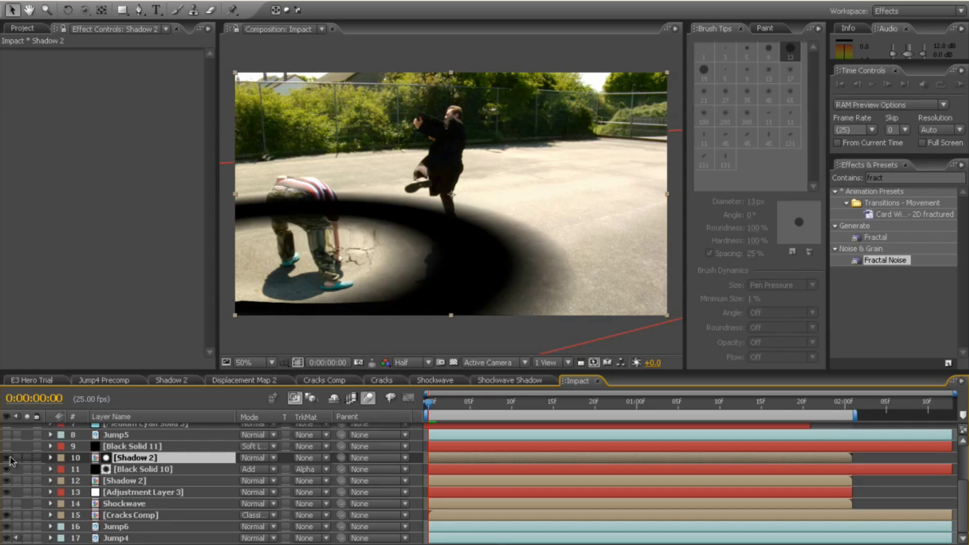
{"action": "left_click", "coordinate": [8, 458]}
Step: Turn on the Black Solid 11 particle layer and scrub through frames 7 to 10
{"action": "scroll", "coordinate": [121, 479], "scroll_direction": "up", "scroll_amount": 3}
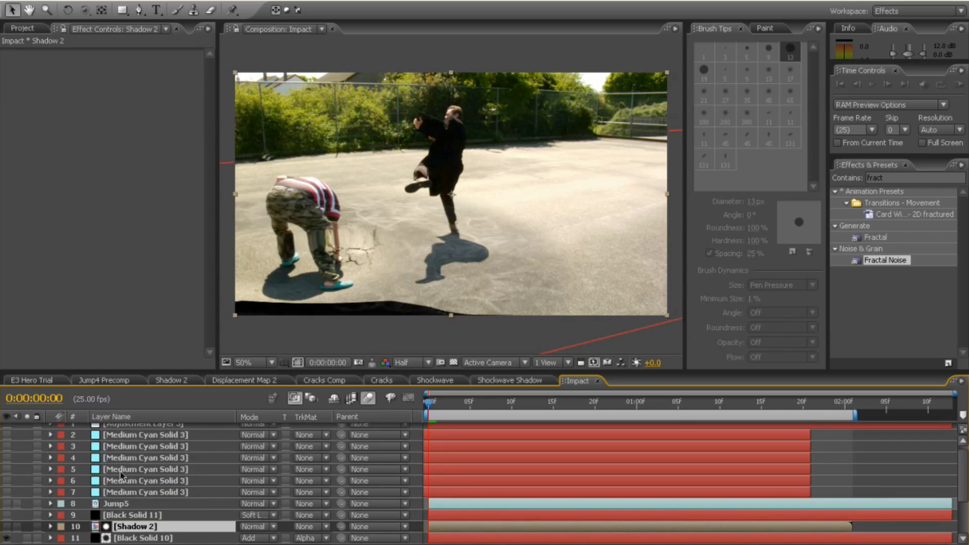
{"action": "left_click", "coordinate": [135, 515]}
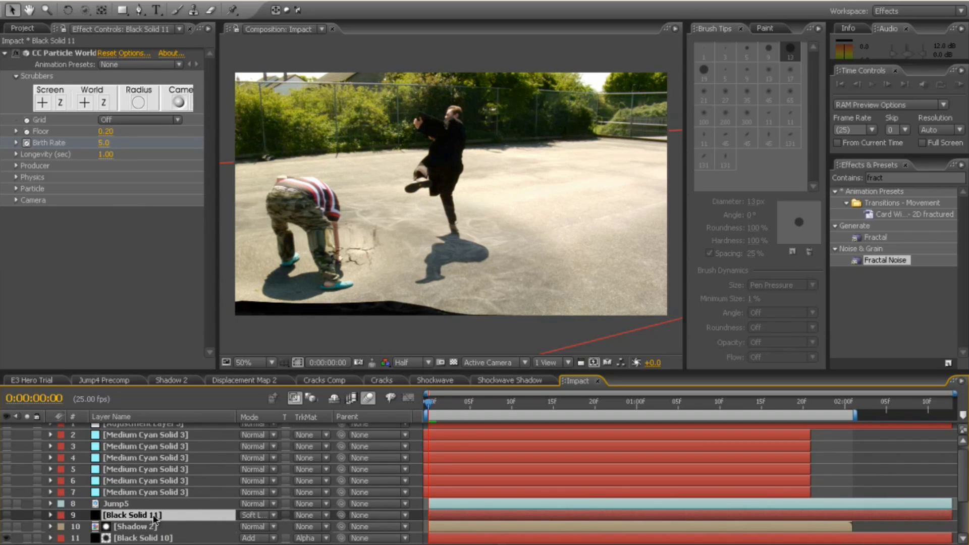
{"action": "left_click", "coordinate": [7, 515]}
{"action": "left_click_drag", "start_coordinate": [429, 403], "coordinate": [513, 411]}
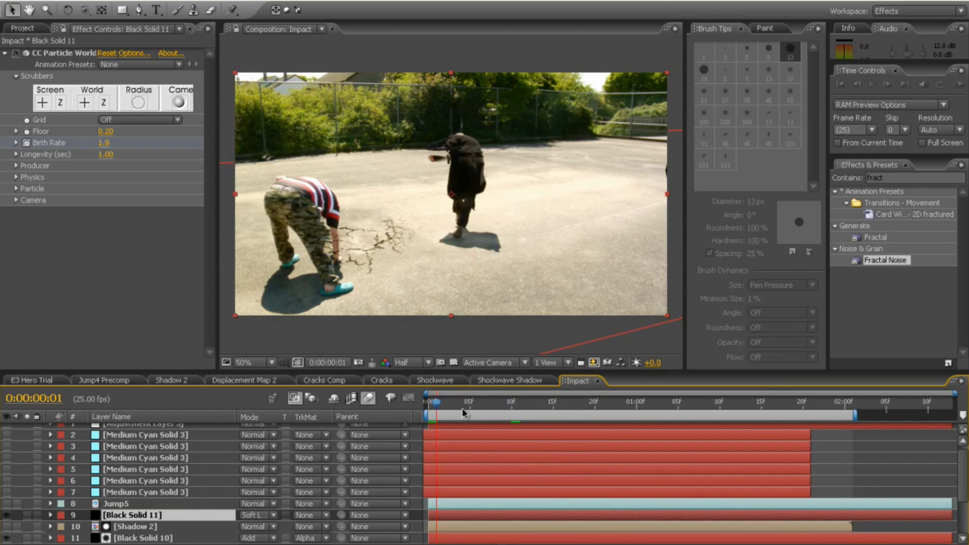
{"action": "left_click", "coordinate": [486, 412]}
{"action": "left_click_drag", "start_coordinate": [486, 411], "coordinate": [511, 411]}
Step: Reveal the Birth Rate keyframes dropping from 5.0 to 0.0 and preview them
{"action": "left_click", "coordinate": [65, 55]}
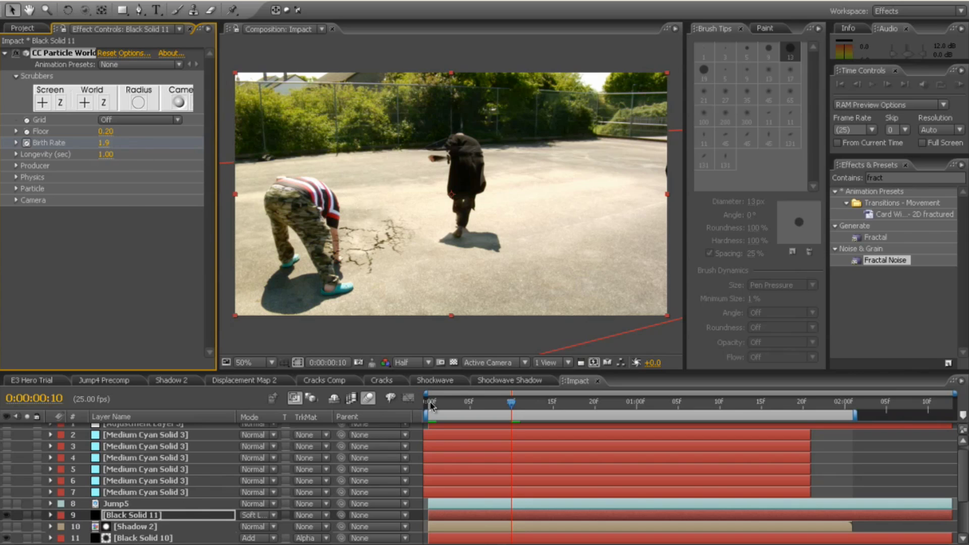
{"action": "left_click_drag", "start_coordinate": [435, 402], "coordinate": [423, 402]}
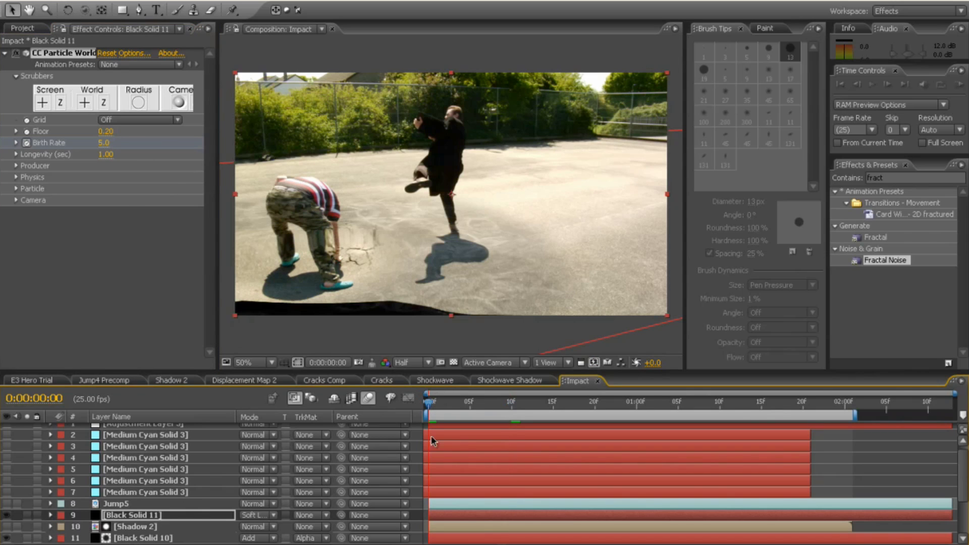
{"action": "left_click", "coordinate": [142, 519]}
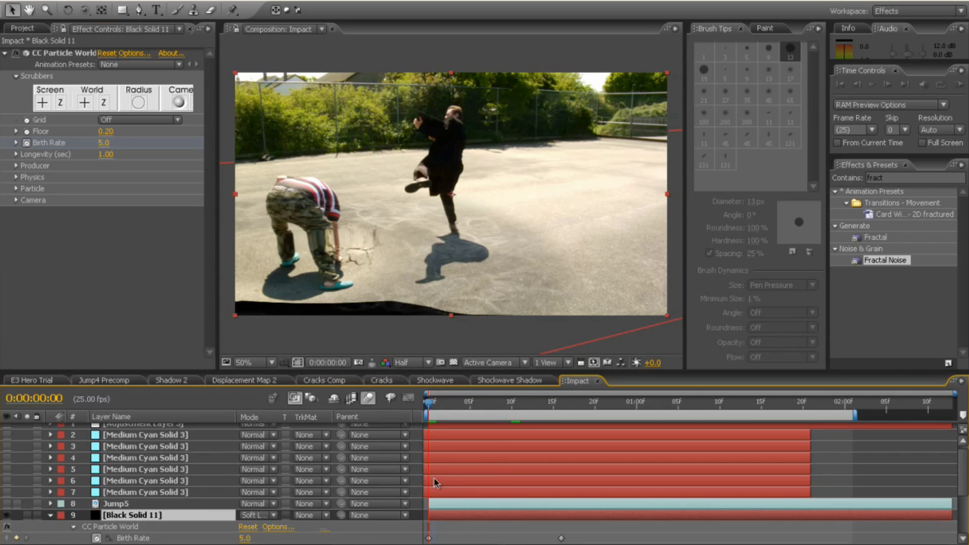
{"action": "key", "text": "u"}
{"action": "left_click_drag", "start_coordinate": [429, 400], "coordinate": [606, 413]}
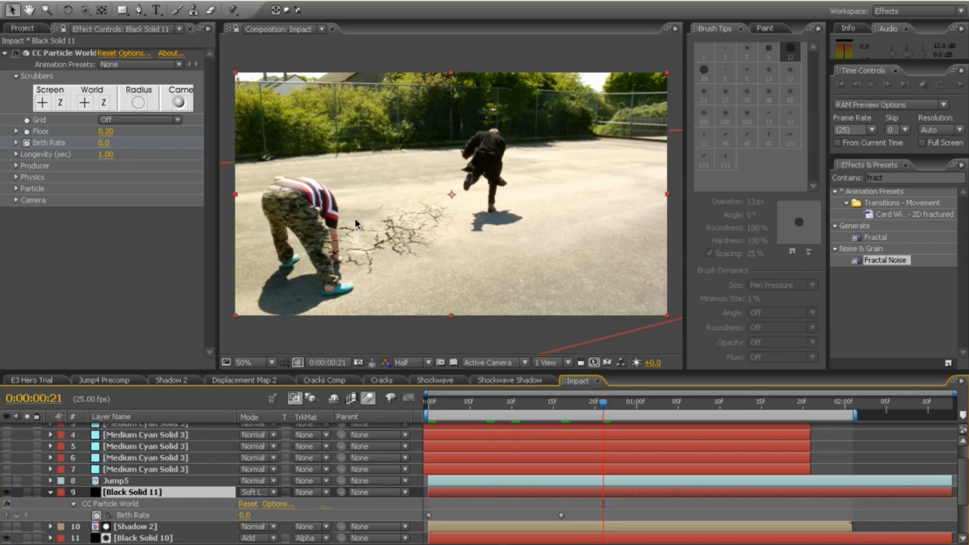
Step: Inspect CC Particle World's Physics and Particle settings (Cubes, 0.380/0.130 sizes) and Soft Light mode
{"action": "left_click", "coordinate": [15, 177]}
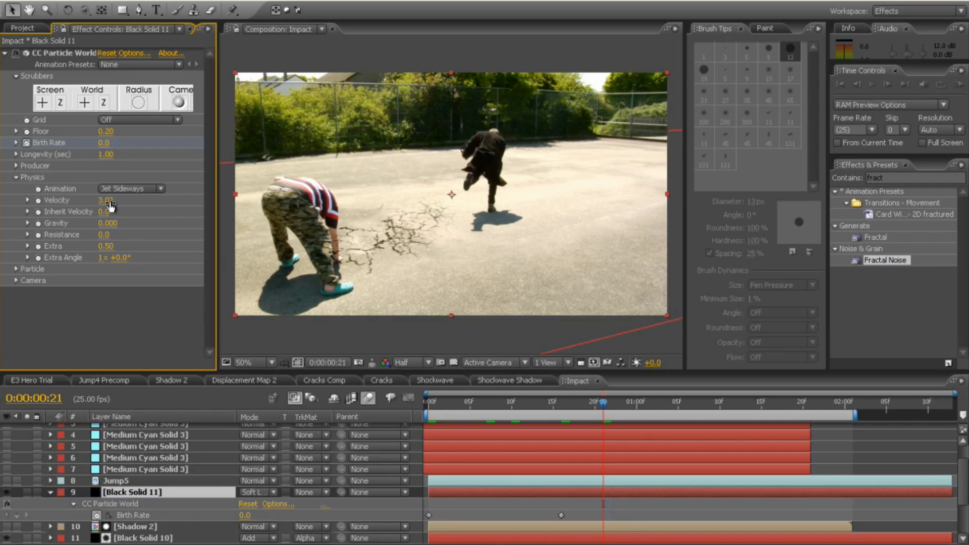
{"action": "left_click", "coordinate": [15, 177]}
{"action": "left_click", "coordinate": [16, 189]}
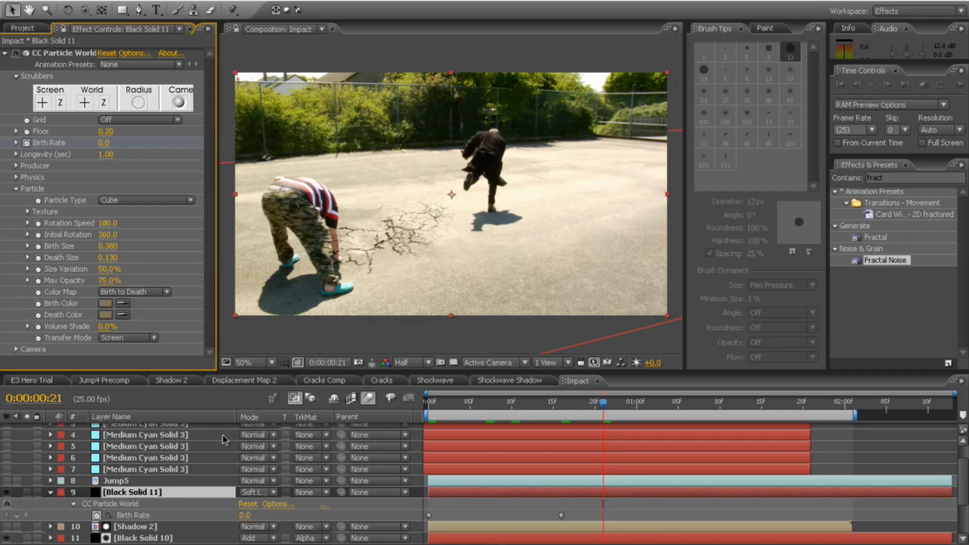
{"action": "left_click", "coordinate": [273, 493]}
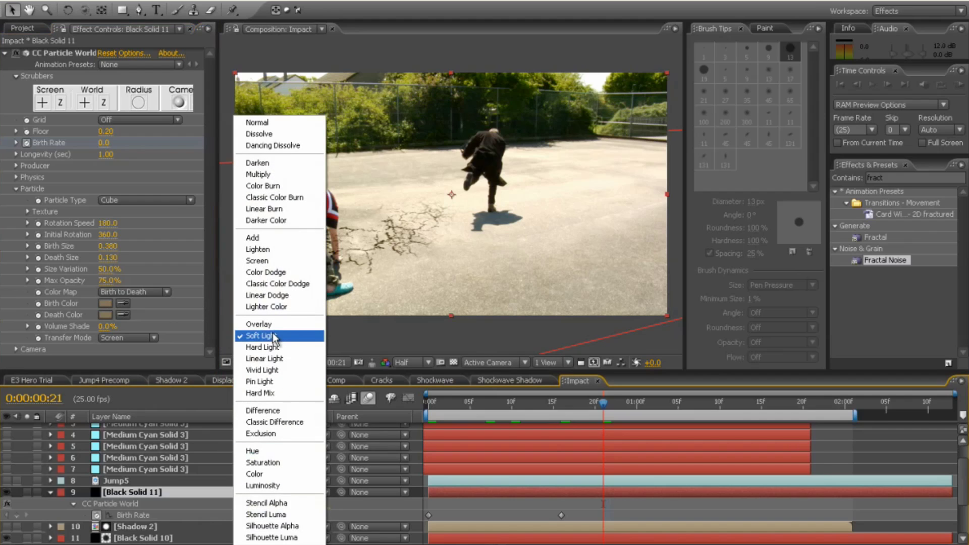
Step: Keep Black Solid 11 on the Soft Light blending mode and briefly check its opacity
{"action": "left_click", "coordinate": [177, 493]}
{"action": "key", "text": "t"}
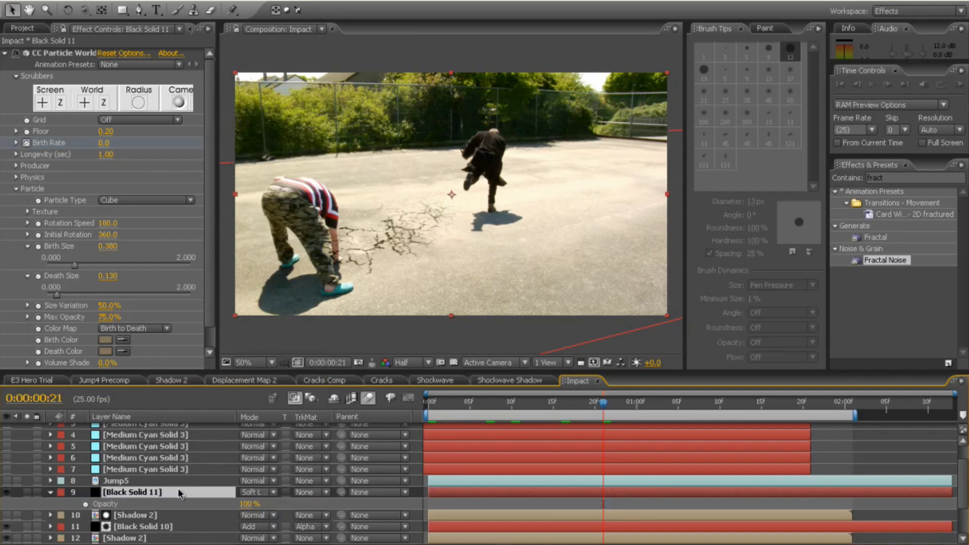
{"action": "key", "text": "t"}
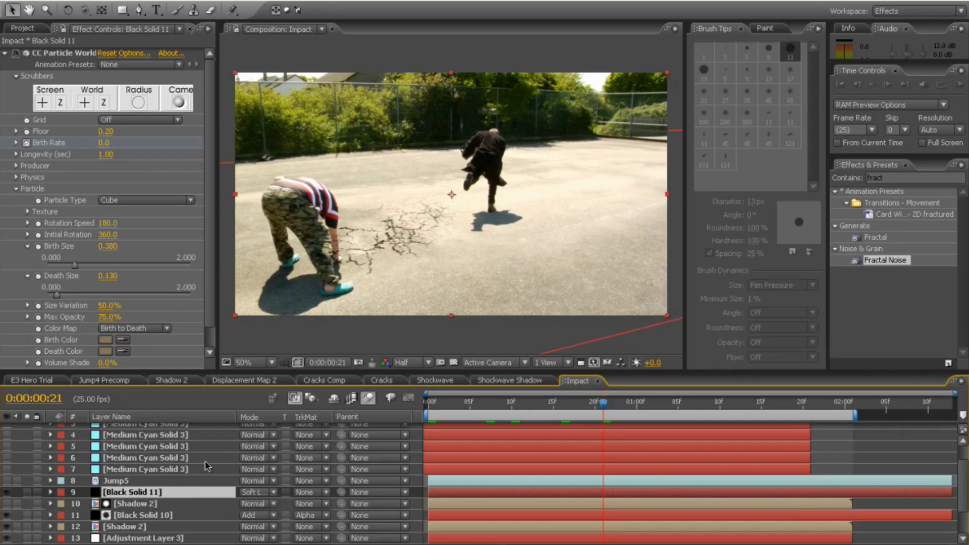
Step: In CC Particle World Options, set the Rendering floor to Ice, then close the dialogs
{"action": "left_click", "coordinate": [132, 55]}
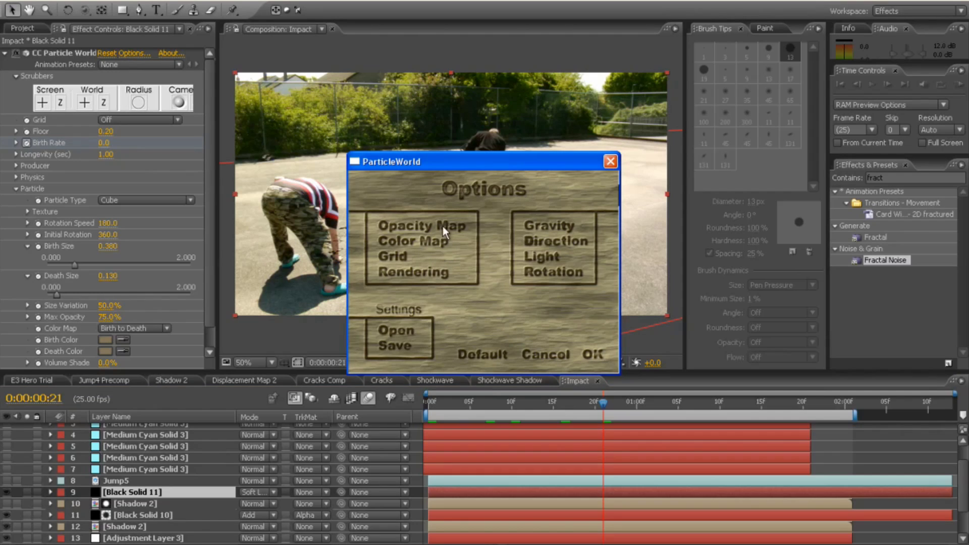
{"action": "left_click", "coordinate": [429, 271]}
{"action": "left_click", "coordinate": [514, 231]}
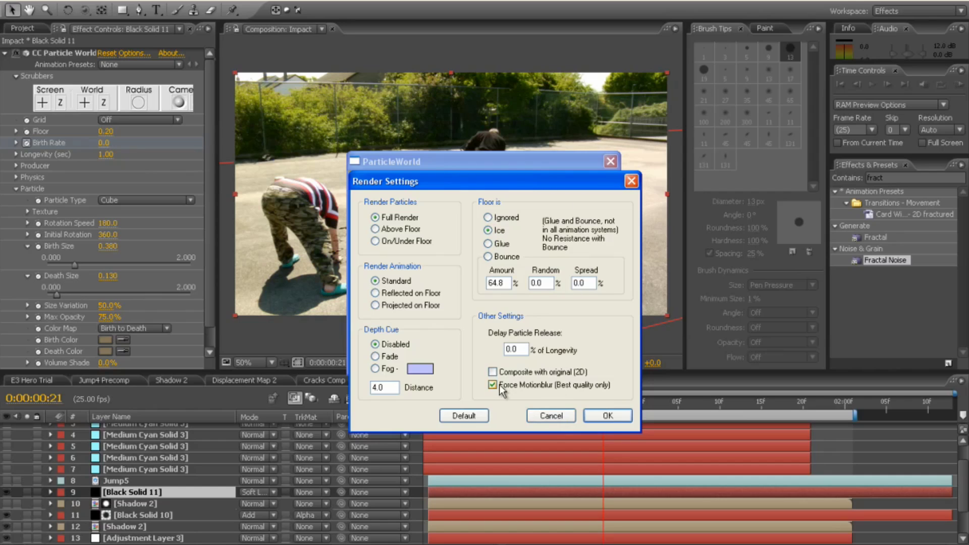
{"action": "left_click", "coordinate": [554, 415]}
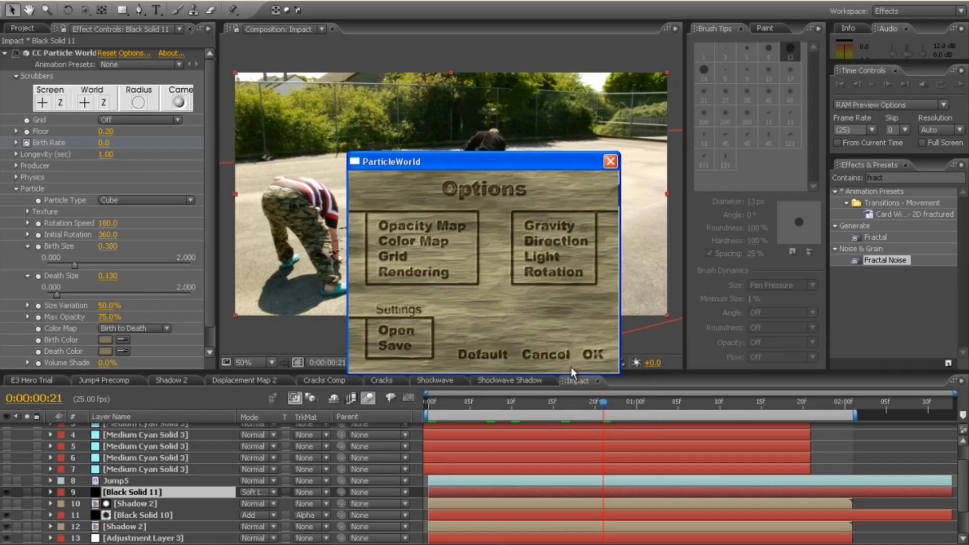
{"action": "left_click", "coordinate": [598, 355]}
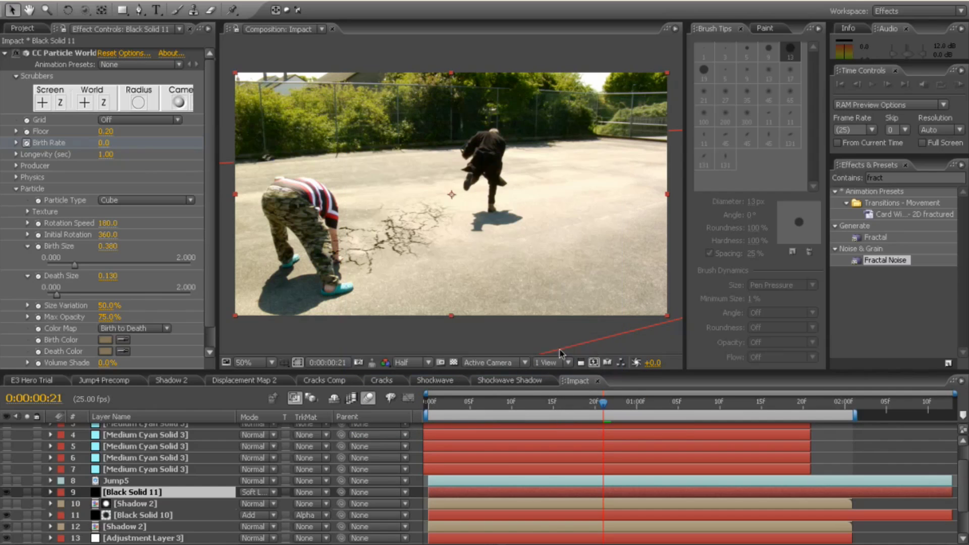
{"action": "left_click", "coordinate": [119, 481]}
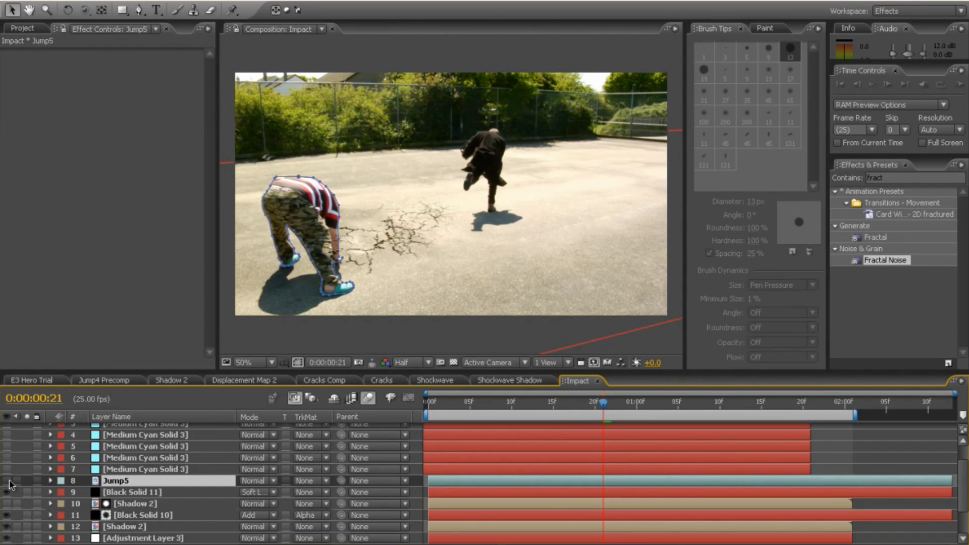
Step: Show the Project panel, toggle Jump5 off and on to compare, and scrub back to frame 5
{"action": "key", "text": "ctrl+0"}
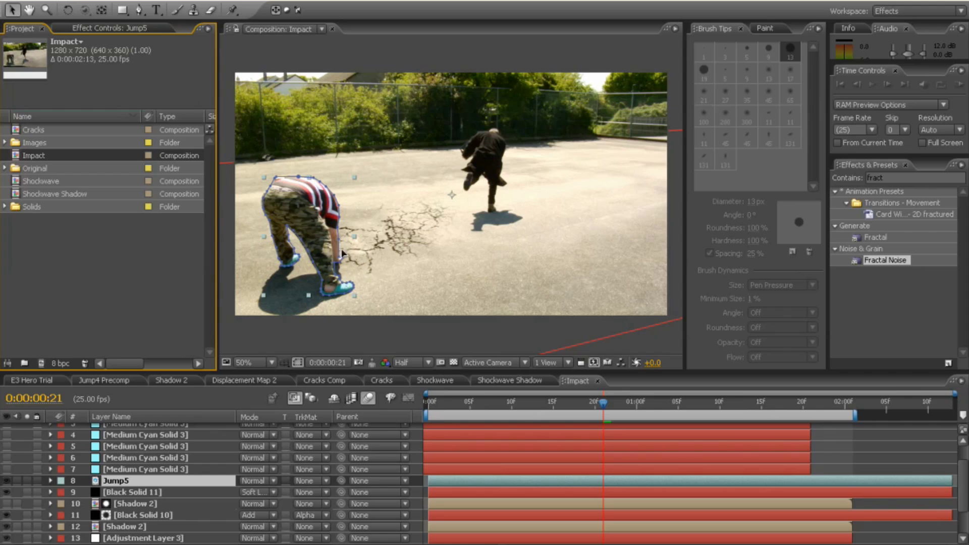
{"action": "left_click", "coordinate": [7, 481]}
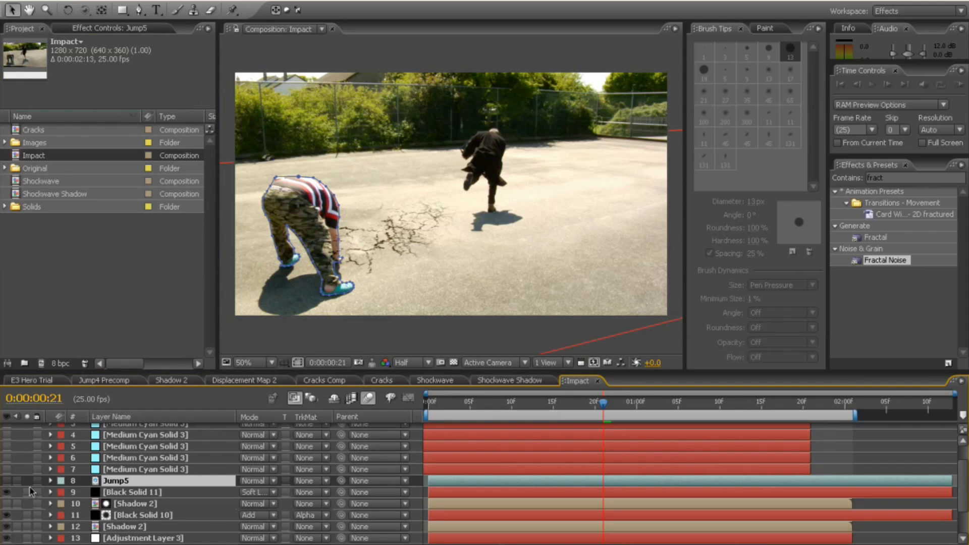
{"action": "left_click", "coordinate": [8, 481]}
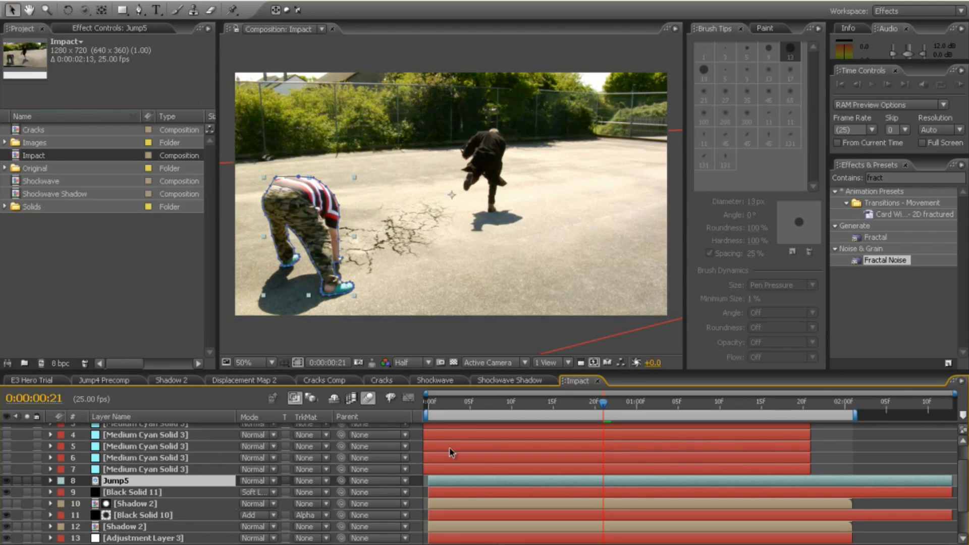
{"action": "left_click_drag", "start_coordinate": [461, 401], "coordinate": [591, 460]}
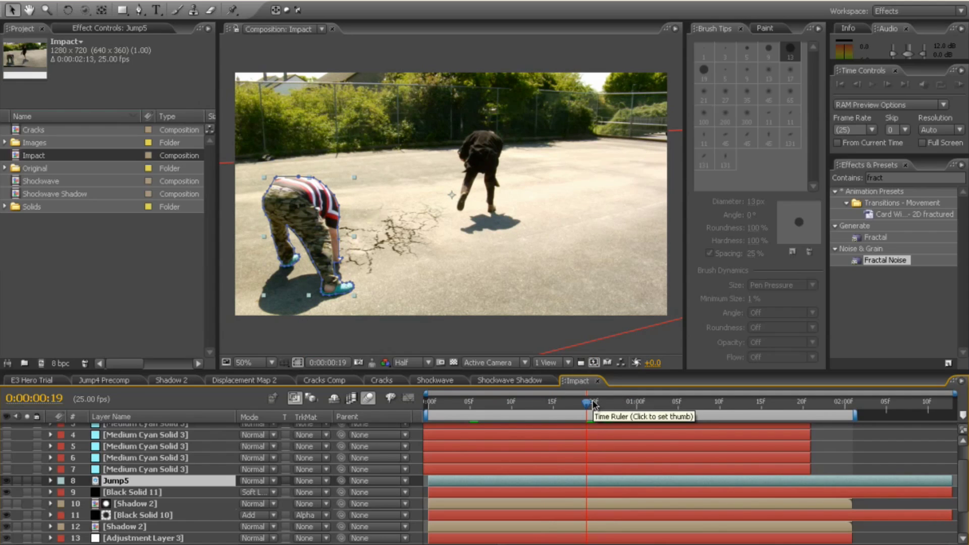
Step: Make the Medium Cyan Solid 3 lightning layers 2–7 visible
{"action": "scroll", "coordinate": [143, 481], "scroll_direction": "up", "scroll_amount": 2}
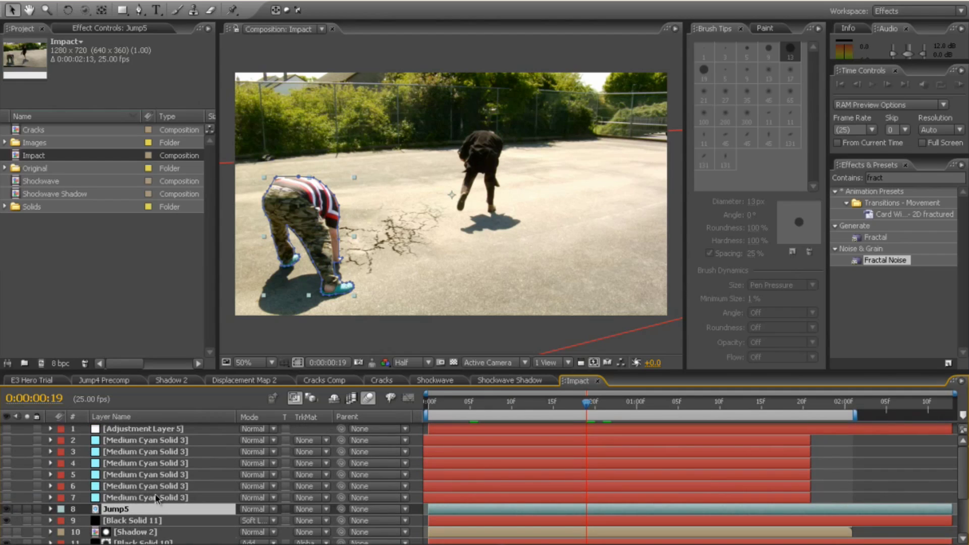
{"action": "left_click", "coordinate": [153, 498]}
{"action": "left_click", "coordinate": [156, 486]}
{"action": "left_click", "coordinate": [159, 475]}
{"action": "left_click", "coordinate": [160, 463]}
{"action": "left_click", "coordinate": [161, 452]}
{"action": "left_click", "coordinate": [166, 442]}
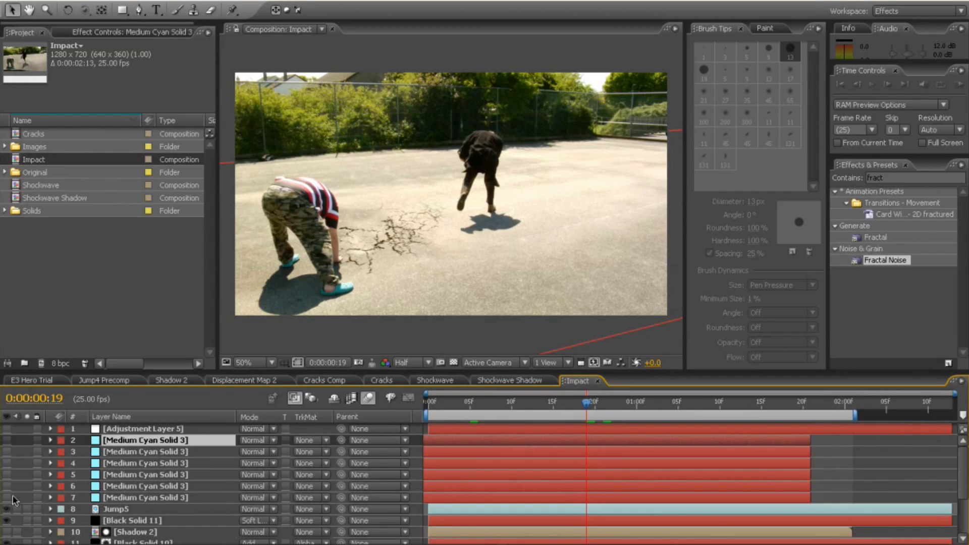
{"action": "left_click_drag", "start_coordinate": [10, 497], "coordinate": [9, 440]}
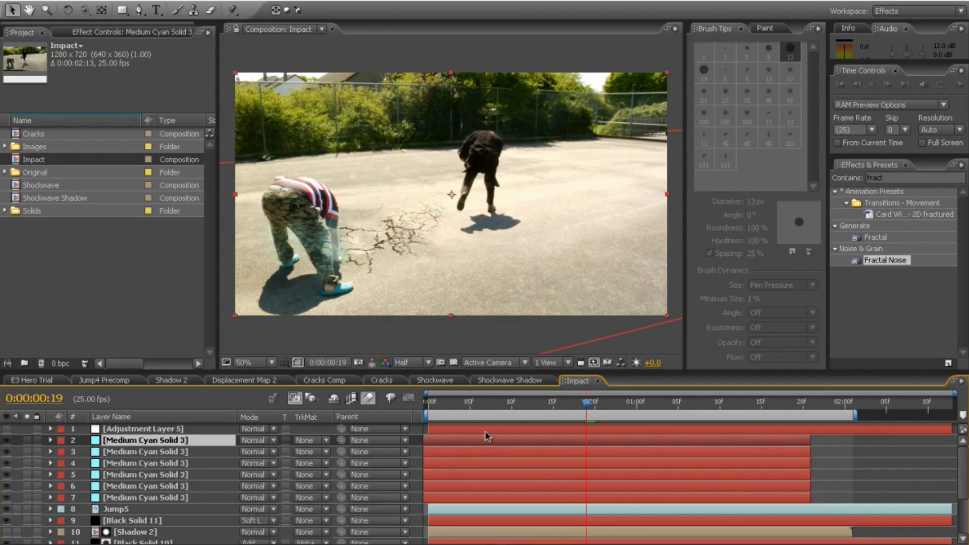
Step: Preview the lightning at frame 4 and open layer 7's Advanced Lightning settings
{"action": "left_click_drag", "start_coordinate": [428, 402], "coordinate": [478, 404]}
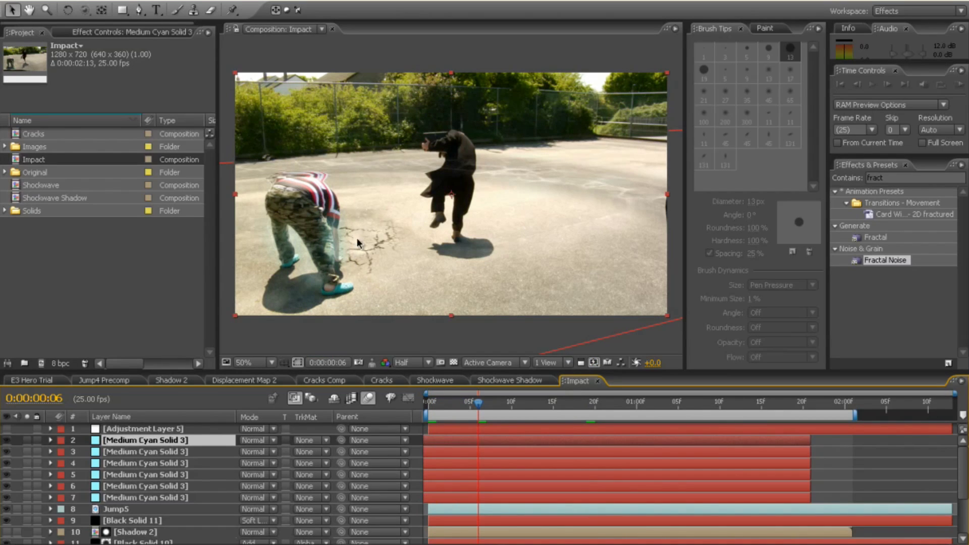
{"action": "left_click_drag", "start_coordinate": [470, 407], "coordinate": [461, 404]}
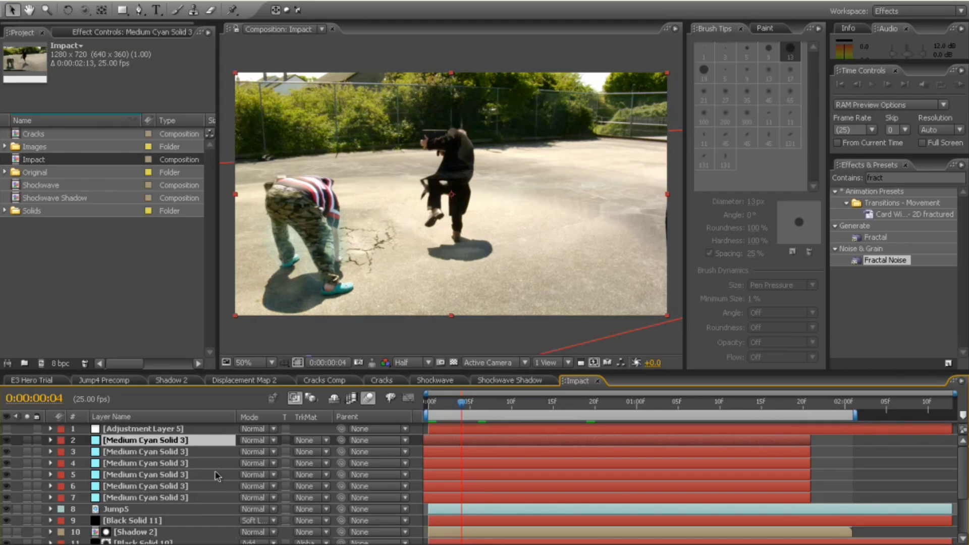
{"action": "left_click", "coordinate": [195, 499]}
{"action": "left_click", "coordinate": [102, 32]}
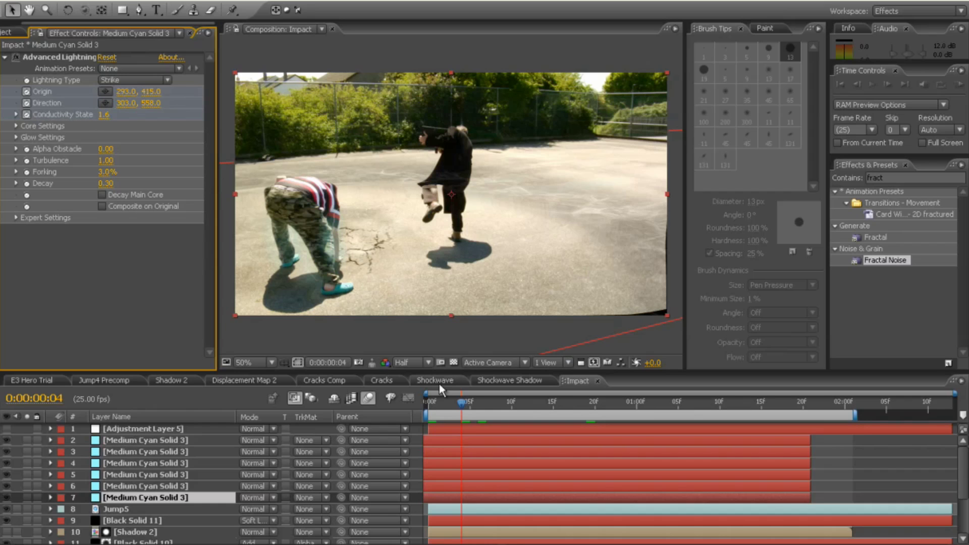
{"action": "left_click", "coordinate": [430, 404]}
{"action": "key", "text": "space"}
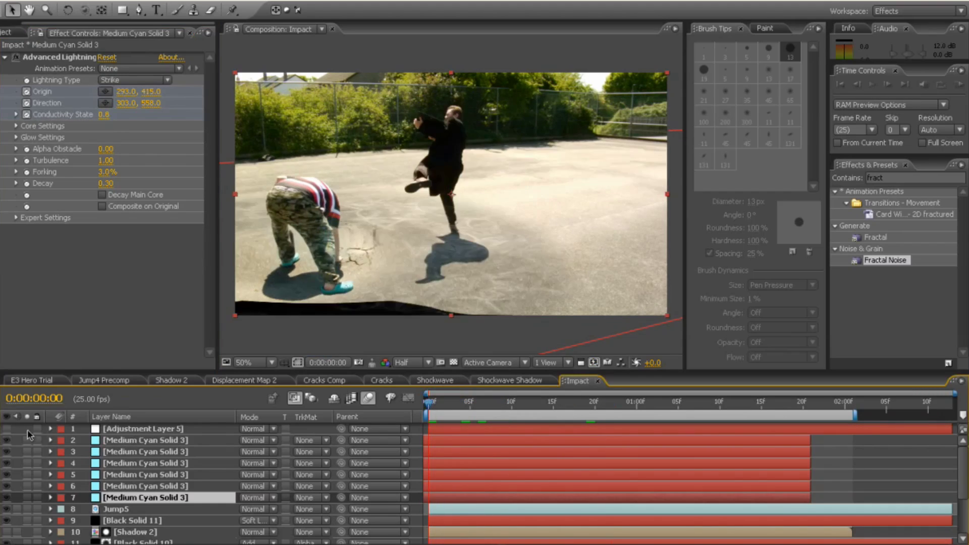
{"action": "left_click", "coordinate": [6, 429]}
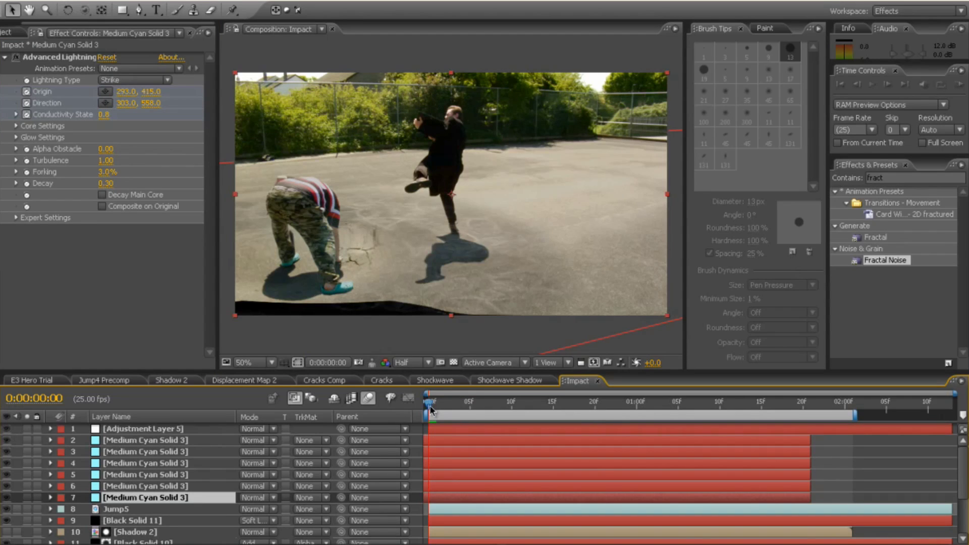
{"action": "left_click_drag", "start_coordinate": [431, 409], "coordinate": [595, 424]}
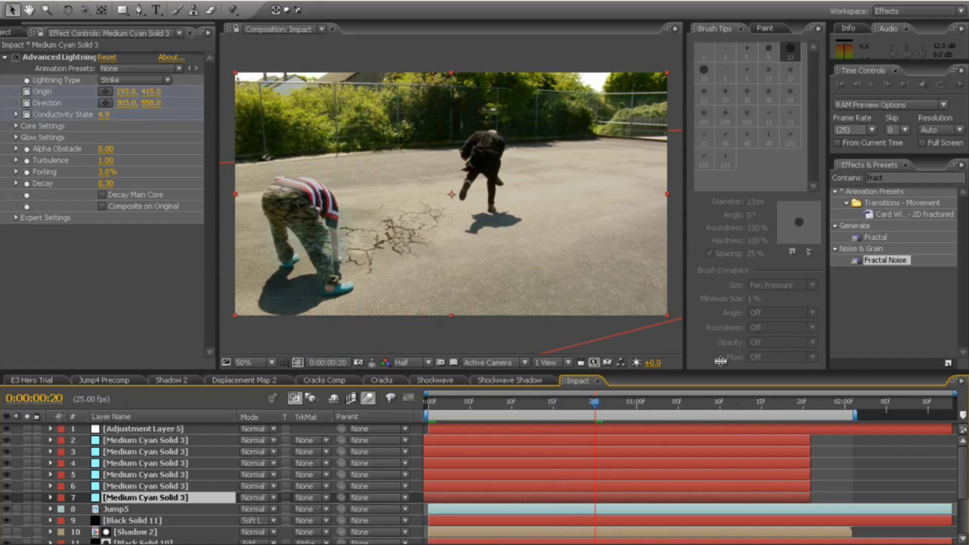
{"action": "left_click", "coordinate": [15, 432]}
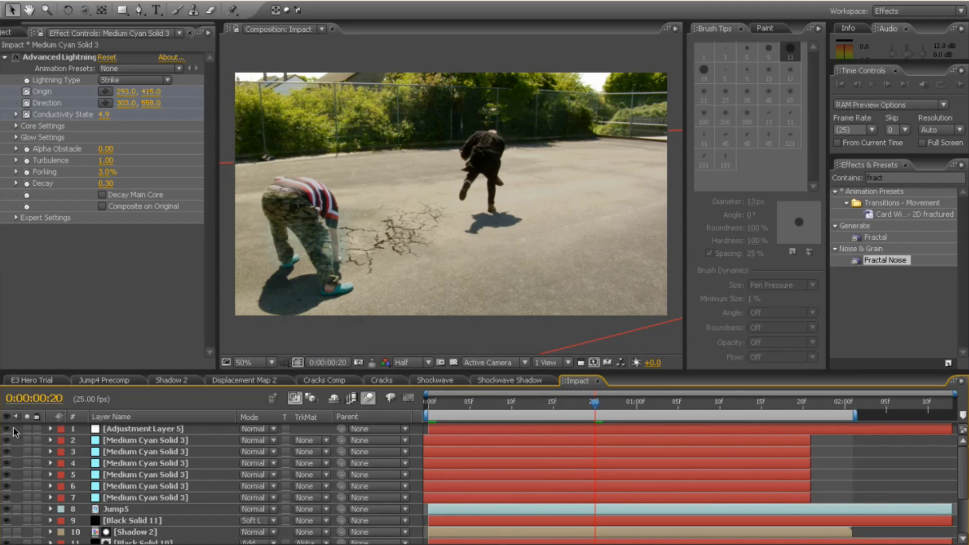
{"action": "left_click", "coordinate": [7, 429]}
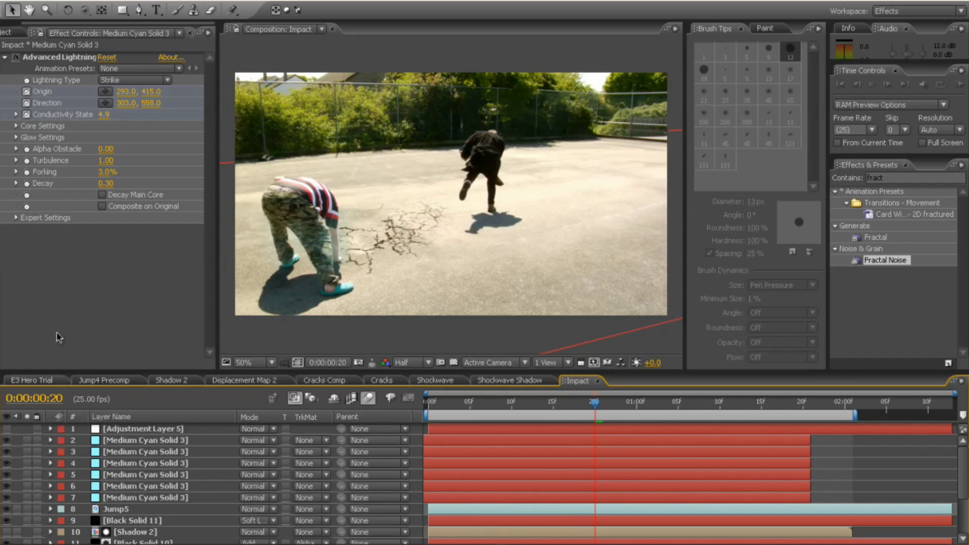
{"action": "left_click", "coordinate": [6, 429]}
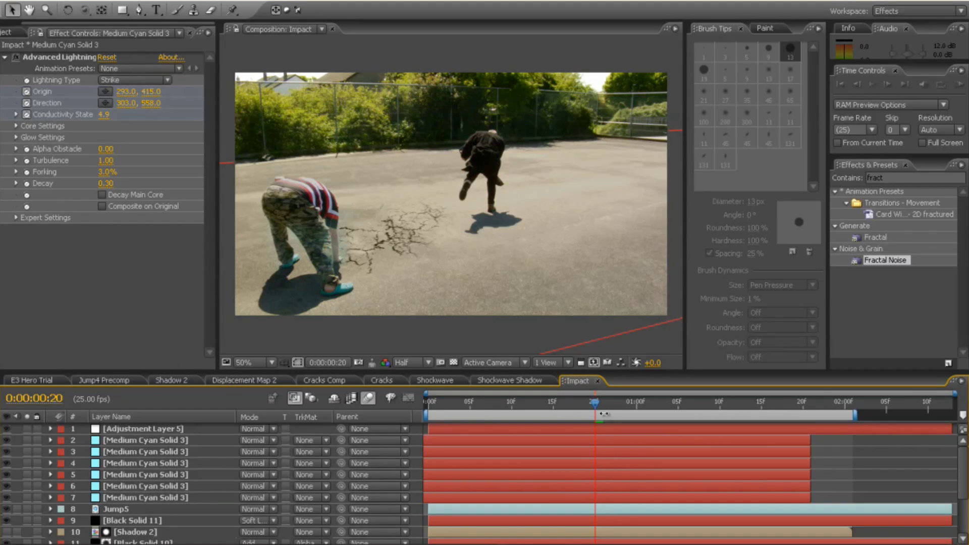
{"action": "left_click_drag", "start_coordinate": [604, 413], "coordinate": [558, 417]}
{"action": "key", "text": "space"}
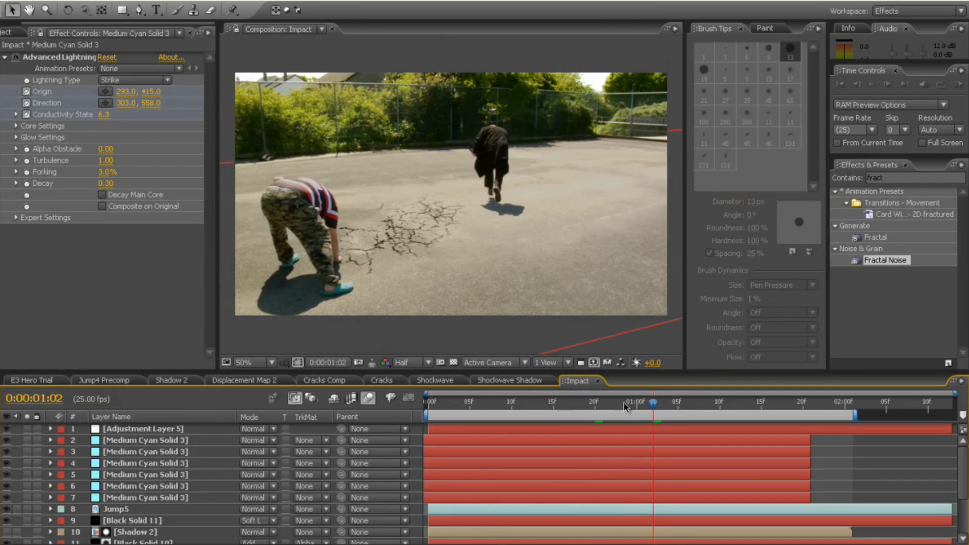
{"action": "left_click", "coordinate": [149, 280]}
Step: Create a new 'Final Scene' composition using the HDV/HDTV 720 25 preset (1280×720, 25 fps)
{"action": "left_click", "coordinate": [11, 31]}
{"action": "right_click", "coordinate": [112, 321]}
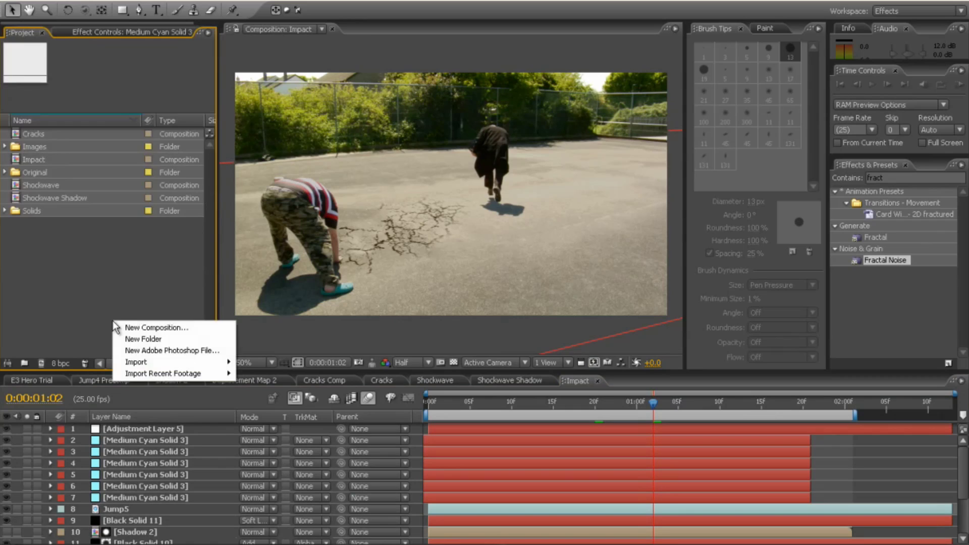
{"action": "left_click", "coordinate": [127, 329]}
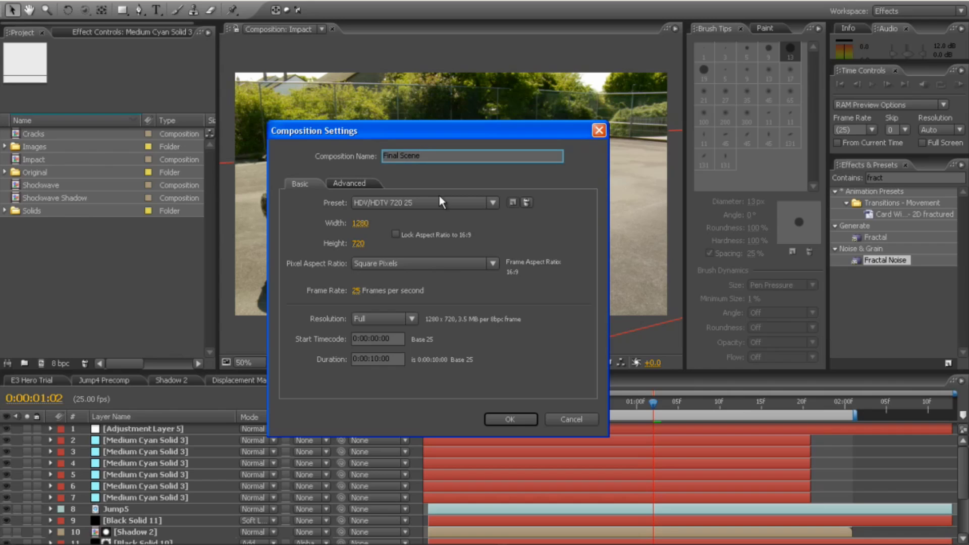
{"action": "left_click", "coordinate": [511, 417]}
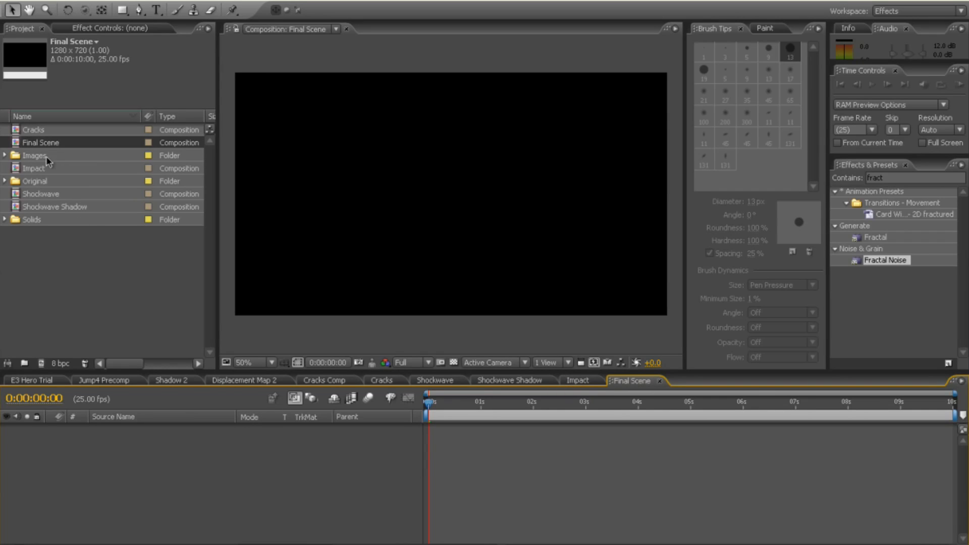
Step: Add the Impact comp to Final Scene and set the preview resolution to Quarter
{"action": "left_click", "coordinate": [36, 168]}
{"action": "left_click_drag", "start_coordinate": [140, 463], "coordinate": [140, 462]}
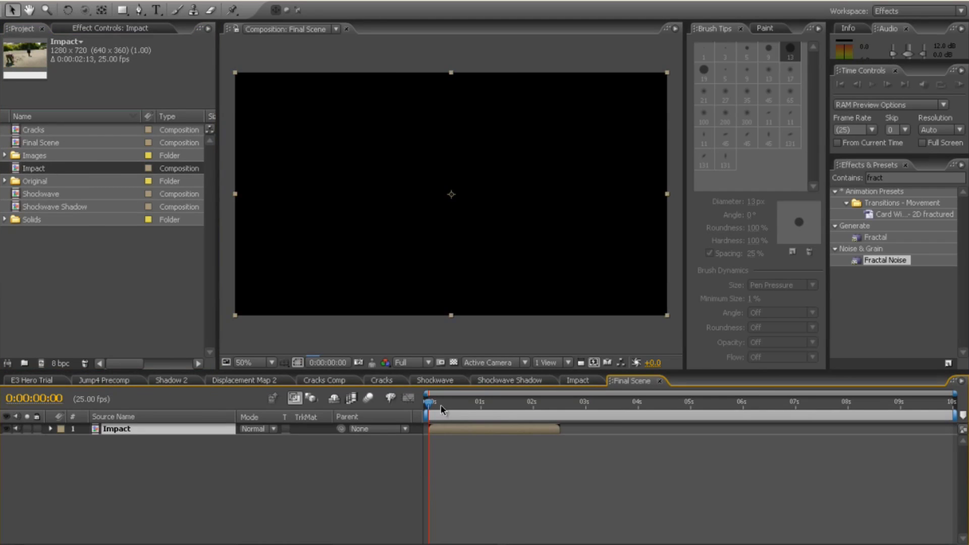
{"action": "left_click_drag", "start_coordinate": [433, 404], "coordinate": [442, 403]}
{"action": "left_click", "coordinate": [428, 363]}
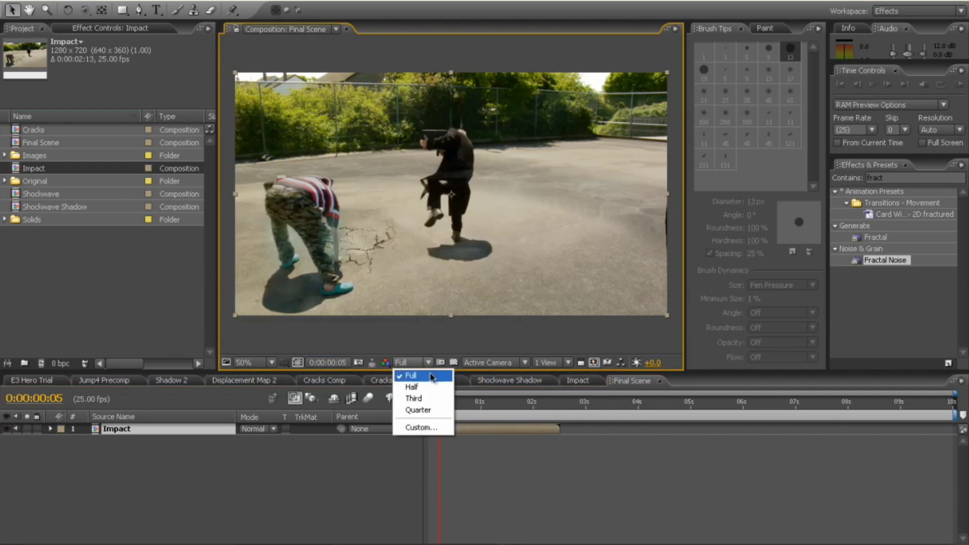
{"action": "left_click", "coordinate": [428, 409]}
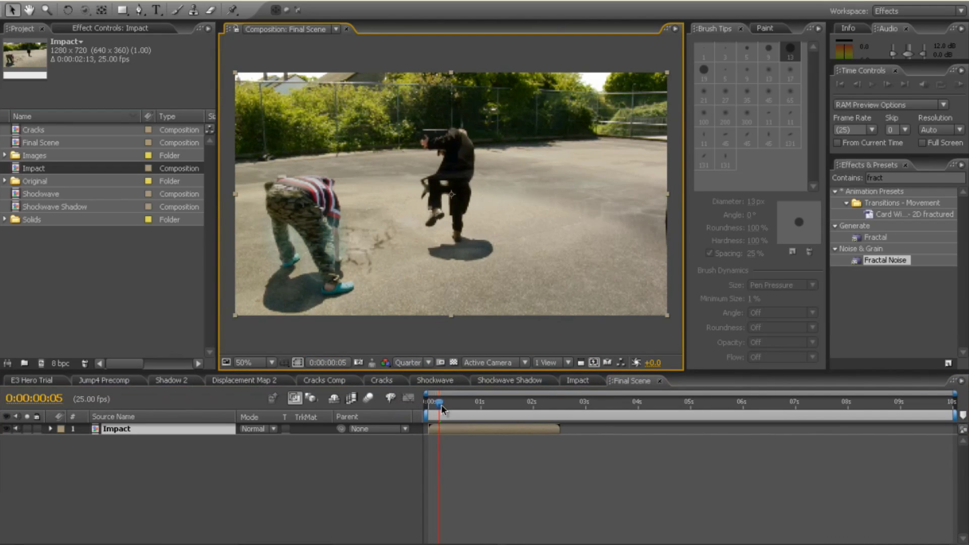
{"action": "left_click_drag", "start_coordinate": [439, 403], "coordinate": [434, 400]}
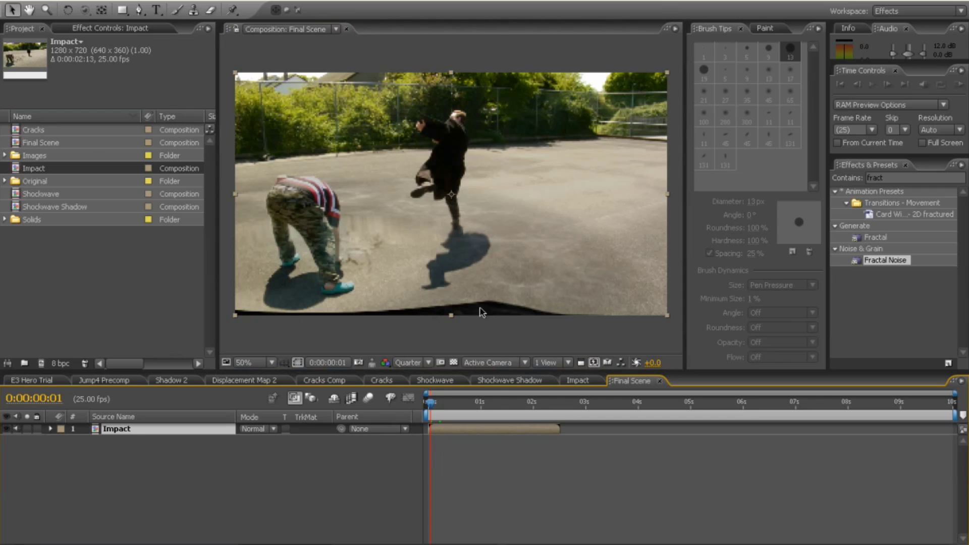
Step: Scale the Impact layer to 109%, nudge it slightly lower, and scrub through the impact to check
{"action": "key", "text": "s"}
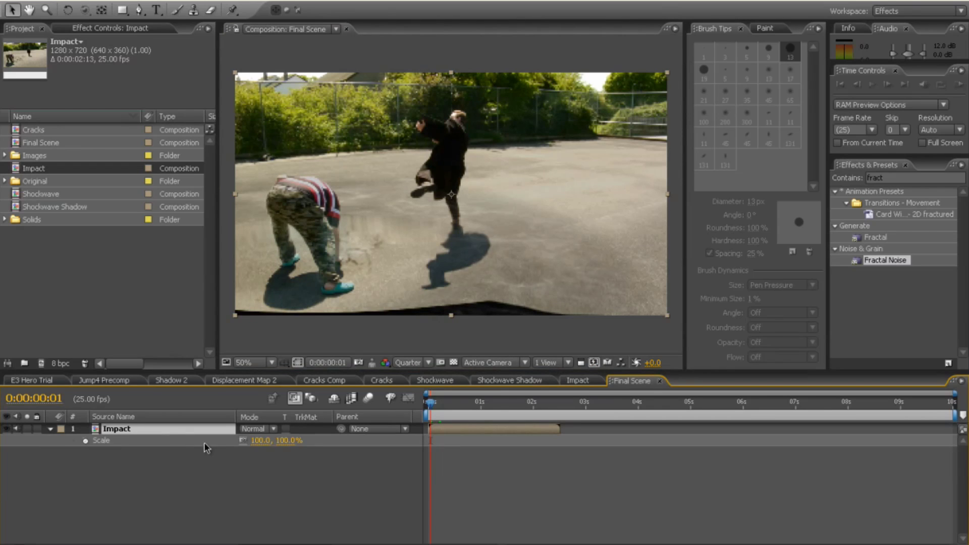
{"action": "left_click_drag", "start_coordinate": [257, 441], "coordinate": [268, 441]}
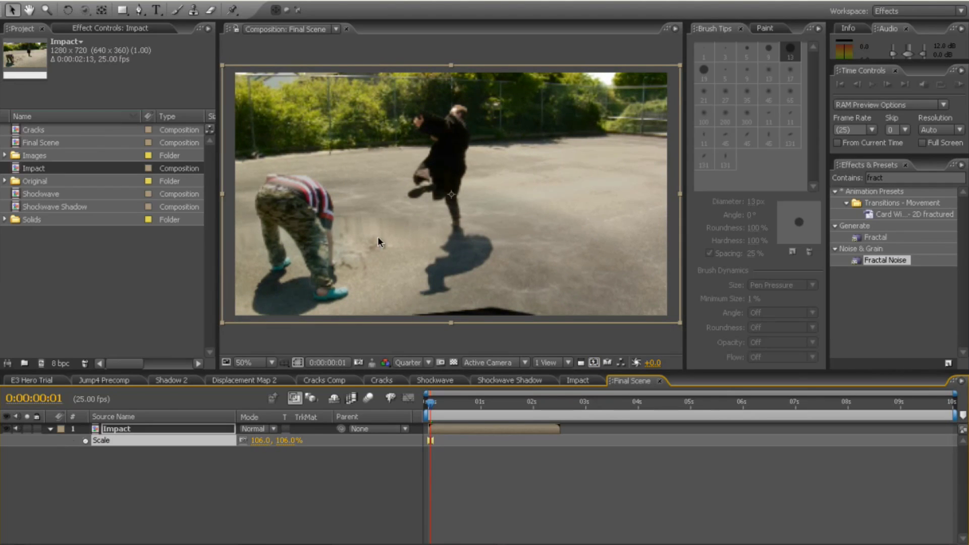
{"action": "left_click_drag", "start_coordinate": [378, 236], "coordinate": [380, 246]}
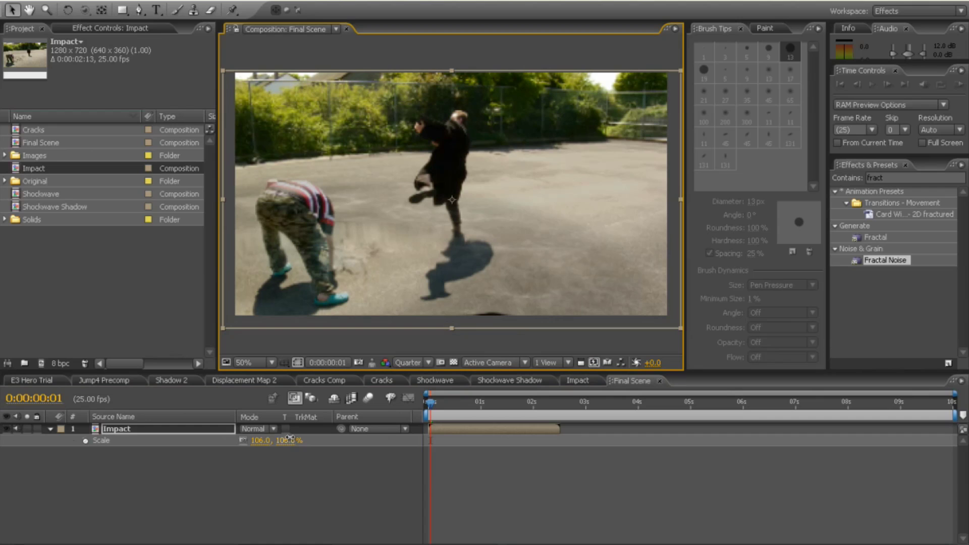
{"action": "left_click_drag", "start_coordinate": [290, 440], "coordinate": [293, 439]}
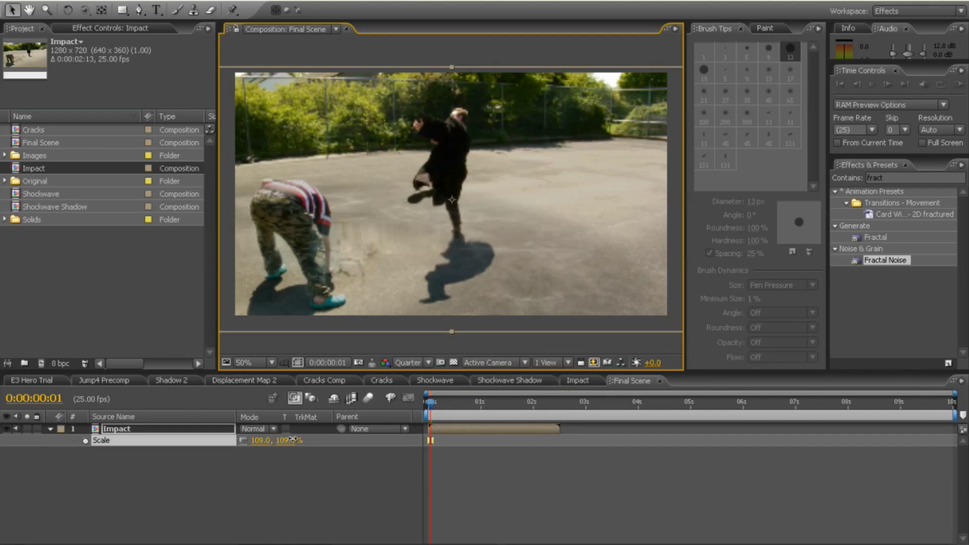
{"action": "left_click", "coordinate": [413, 243]}
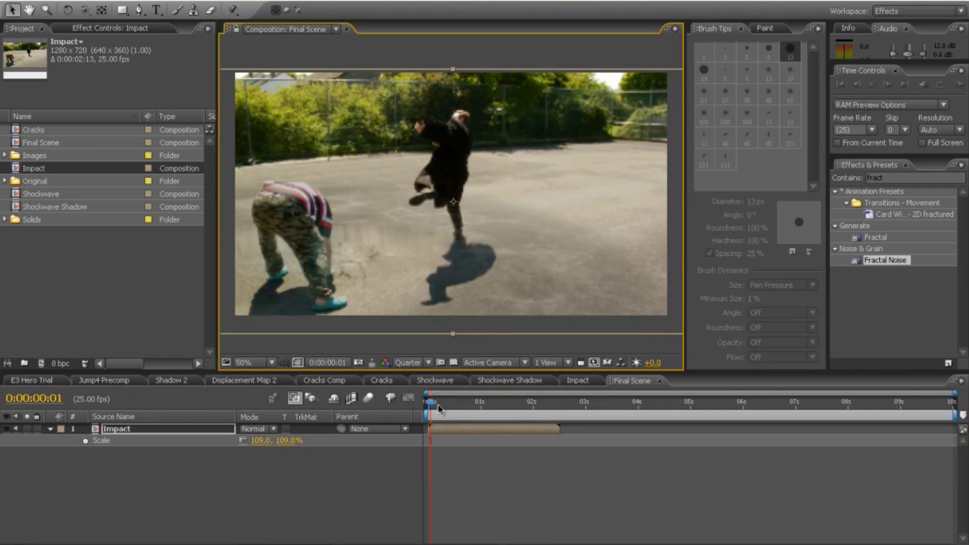
{"action": "left_click_drag", "start_coordinate": [430, 404], "coordinate": [507, 404]}
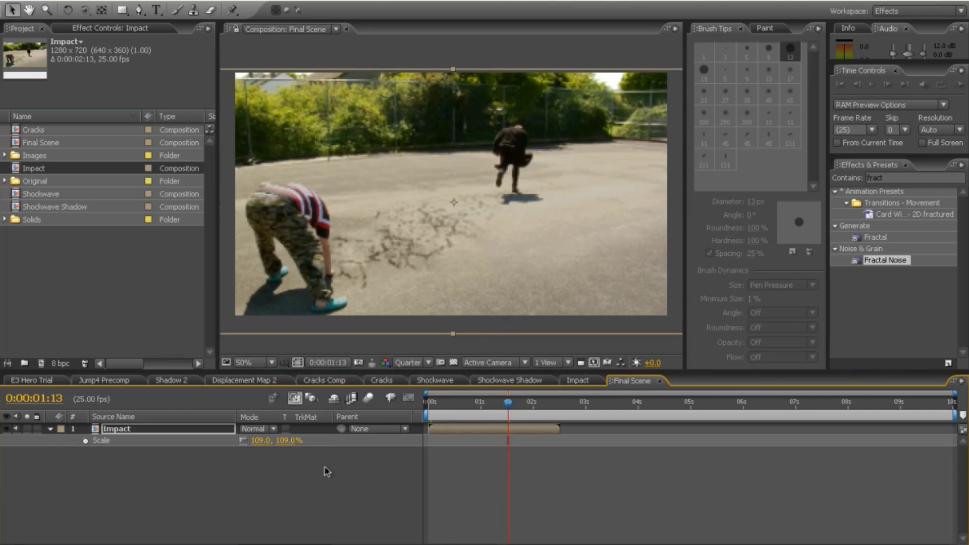
{"action": "key", "text": "Return"}
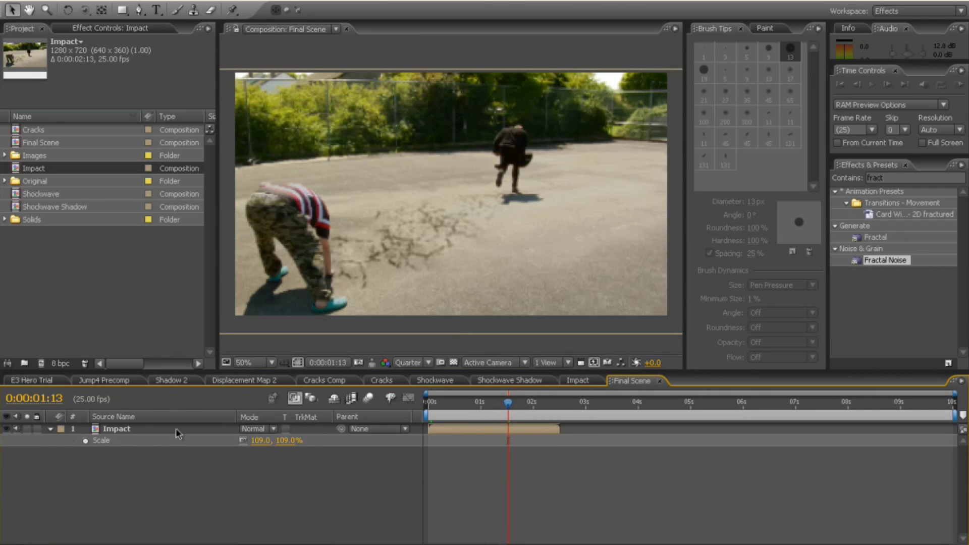
{"action": "left_click", "coordinate": [432, 404]}
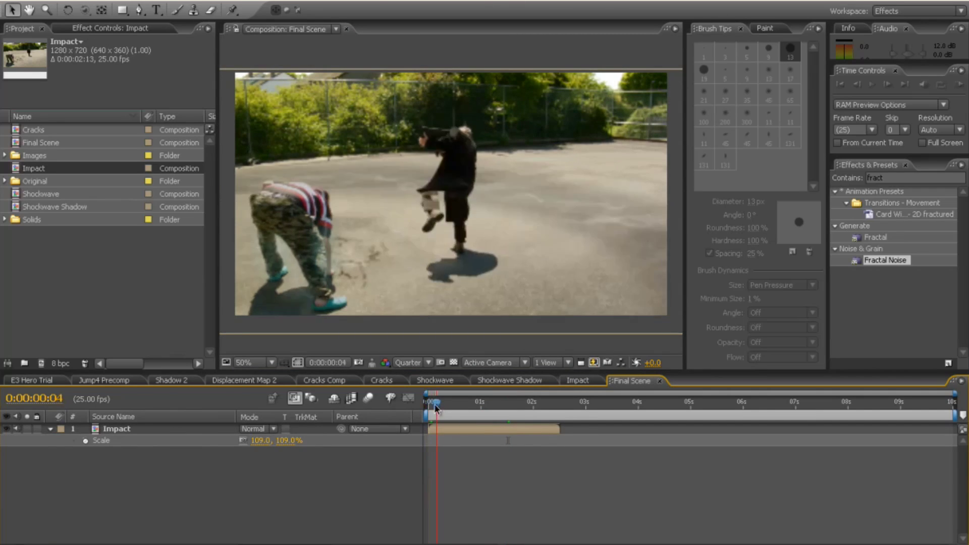
{"action": "left_click_drag", "start_coordinate": [432, 404], "coordinate": [427, 404]}
{"action": "left_click", "coordinate": [173, 428]}
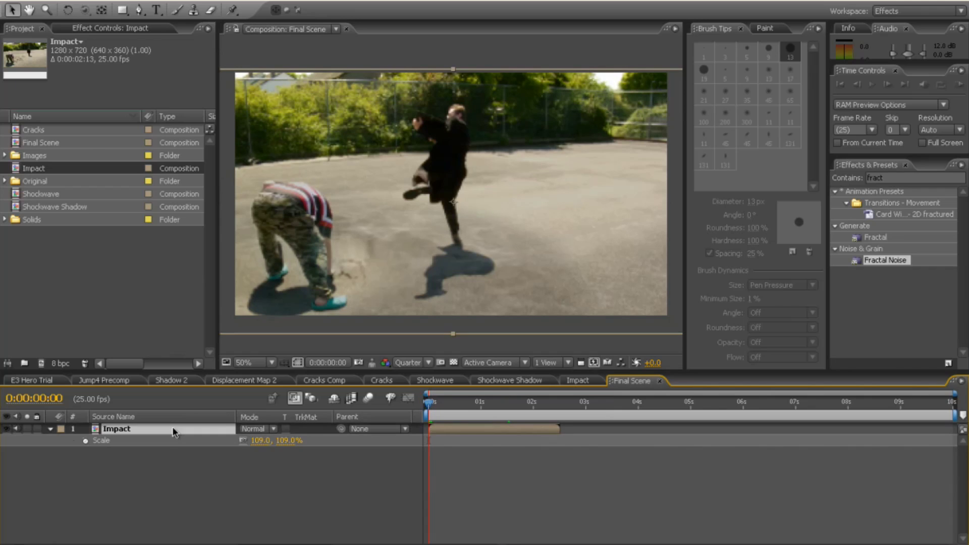
Step: Add a wiggle(10,5) expression to the Impact layer's Position and scrub to see the shake
{"action": "key", "text": "p"}
{"action": "left_click", "coordinate": [86, 440], "text": "alt"}
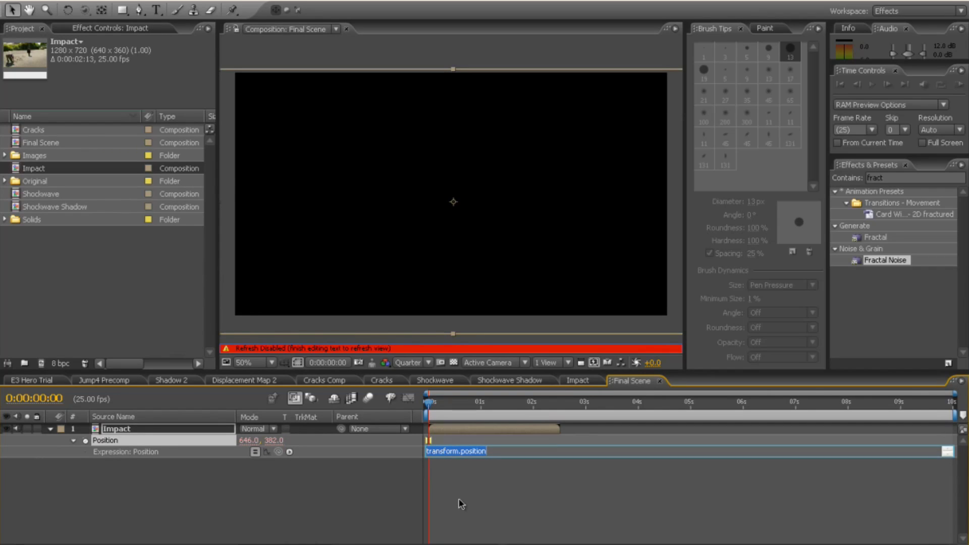
{"action": "type", "text": "wiggle(10,5"}
{"action": "left_click", "coordinate": [380, 480]}
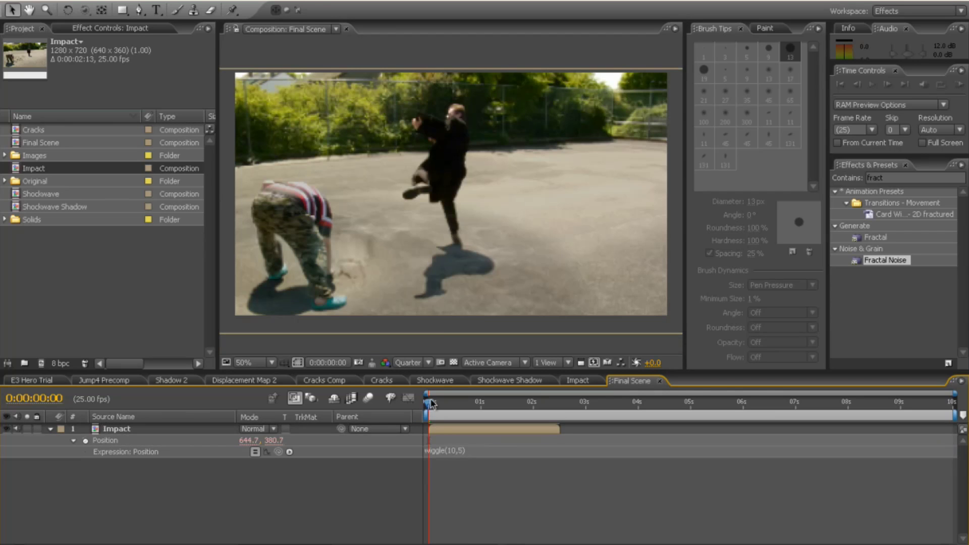
{"action": "left_click_drag", "start_coordinate": [430, 403], "coordinate": [483, 380]}
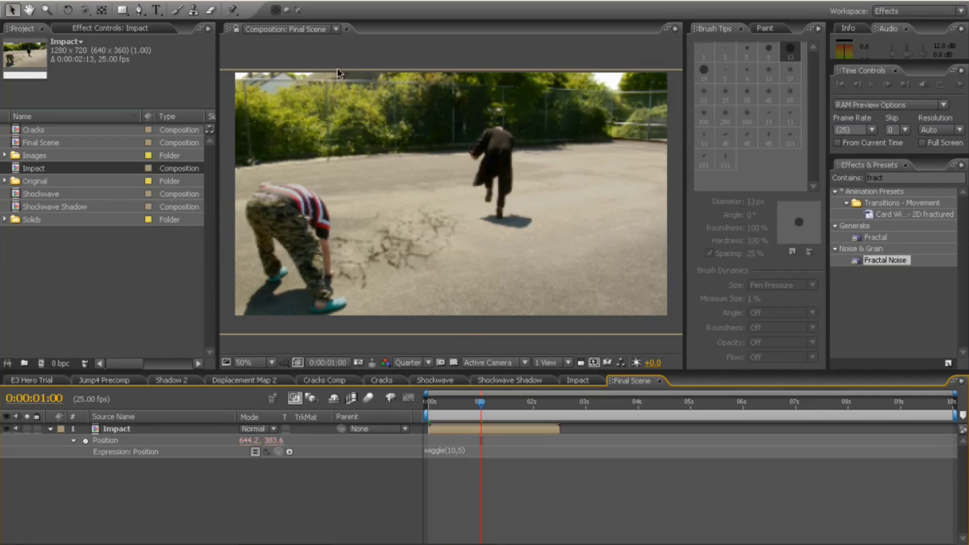
Step: Undo an accidental move of the Impact footage and return to the timeline start
{"action": "left_click", "coordinate": [186, 428]}
{"action": "left_click_drag", "start_coordinate": [352, 89], "coordinate": [356, 97]}
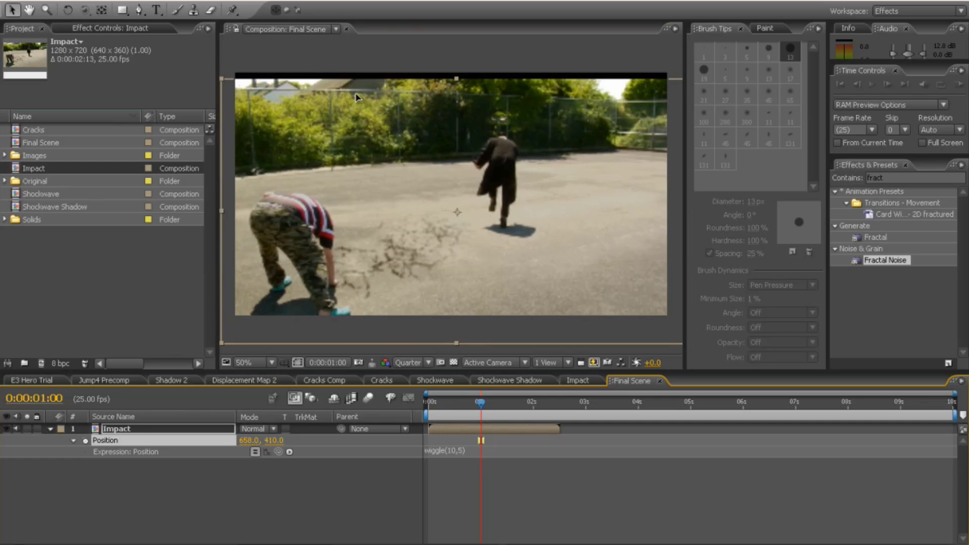
{"action": "key", "text": "ctrl+z"}
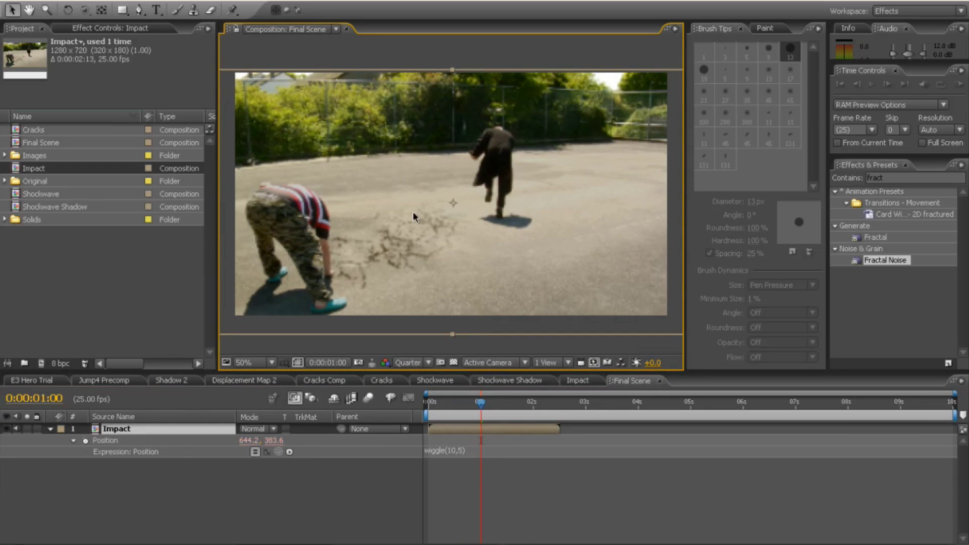
{"action": "left_click", "coordinate": [428, 403]}
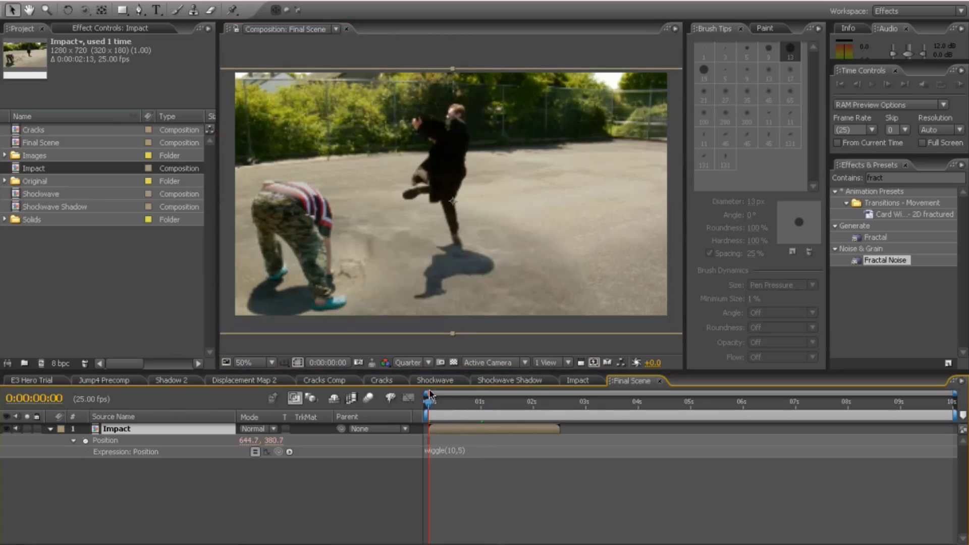